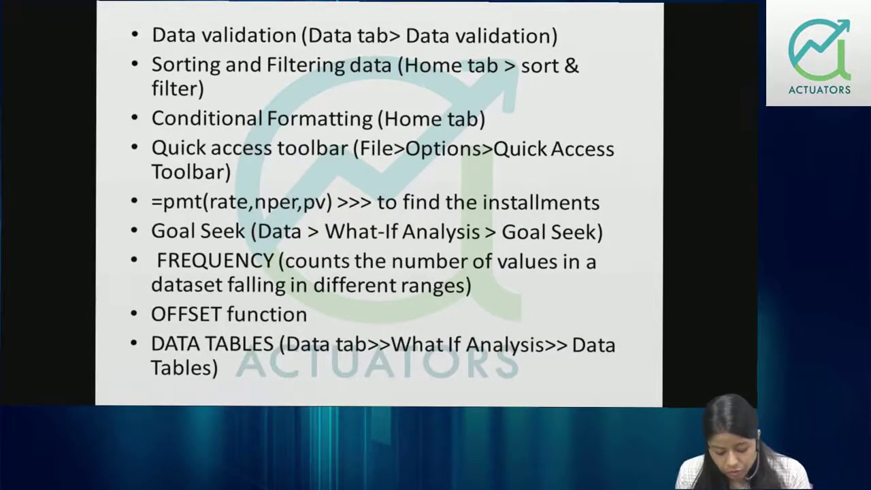
- Switch from the PowerPoint slide show to the EXCEL BASICS workbook with Alt+Tab
key("alt+Tab")
key("Tab")
key("Tab")
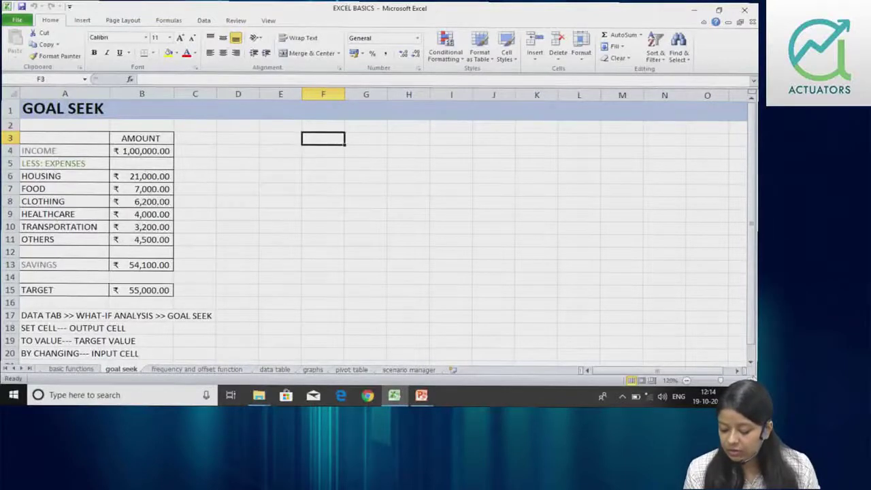
- Zoom the goal seek sheet to 150%, showing the GOAL SEEK title and budget table
scroll(752, 231, "up", 1)
scroll(753, 231, "up", 1)
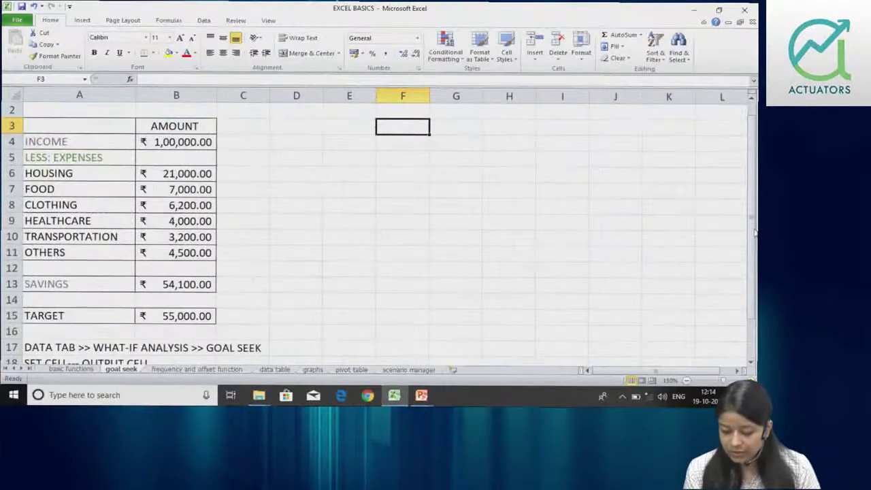
scroll(753, 234, "up", 1)
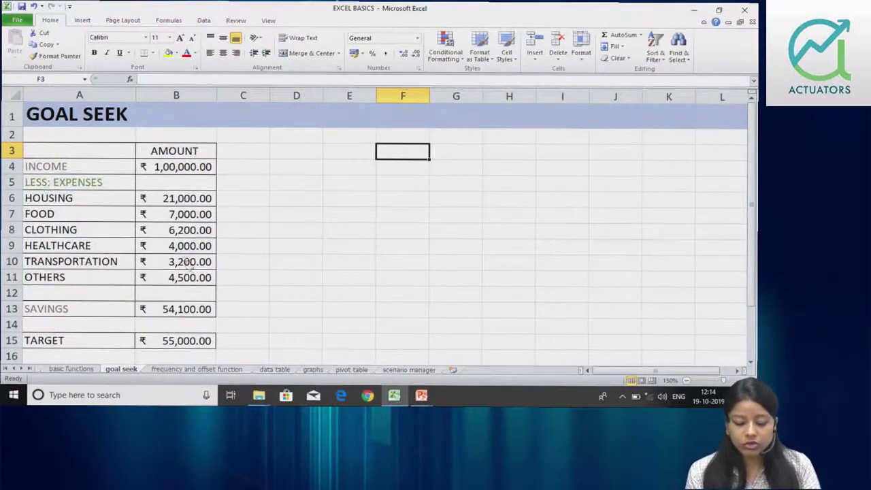
left_click(203, 167)
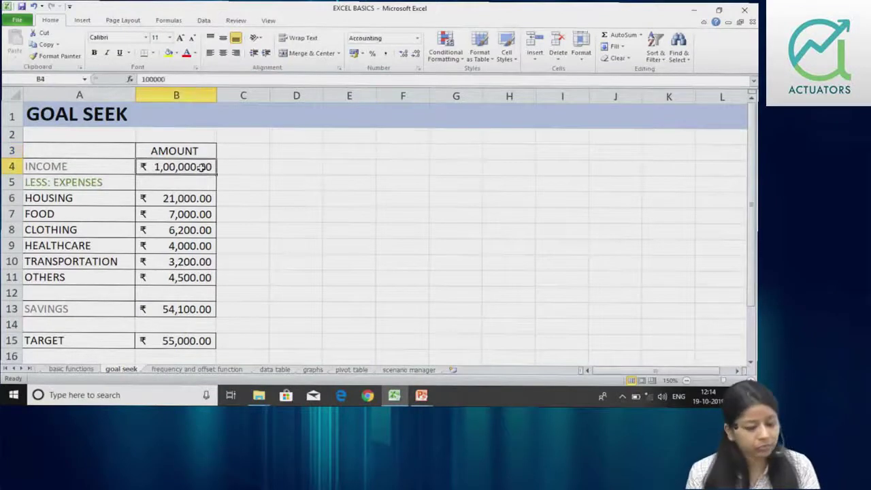
left_click_drag(189, 201, 187, 217)
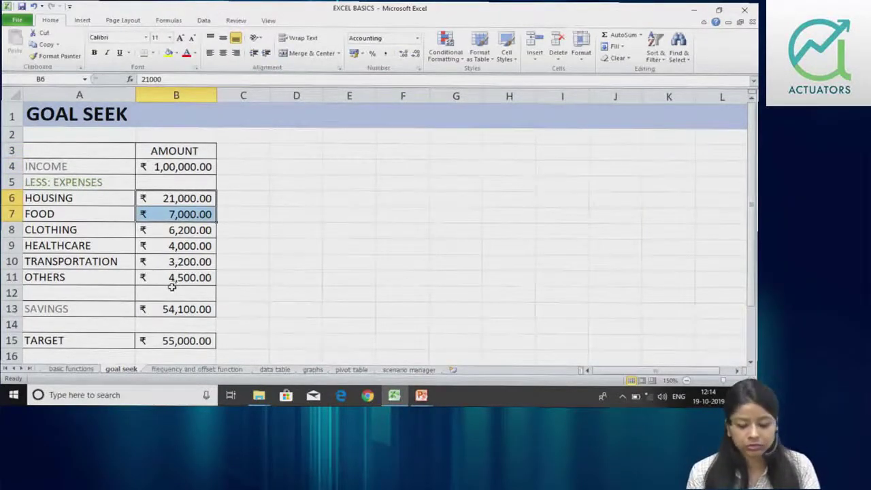
left_click(172, 286, "shift")
left_click(173, 287)
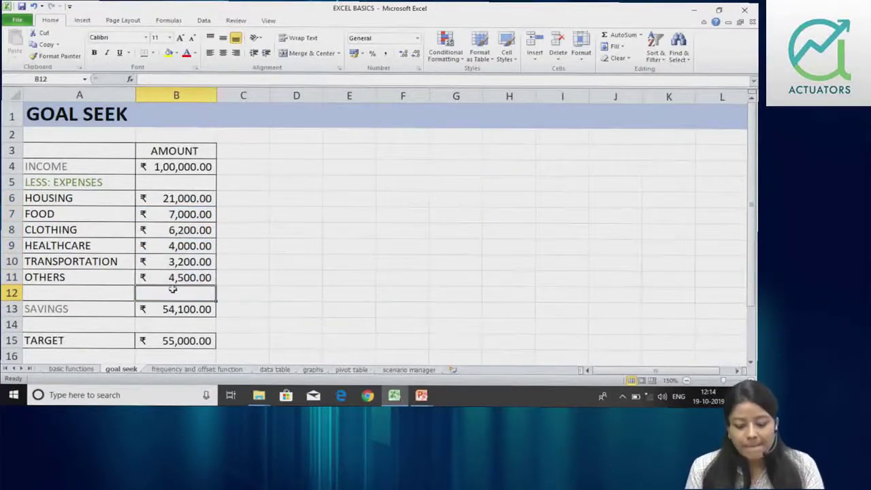
left_click(198, 310)
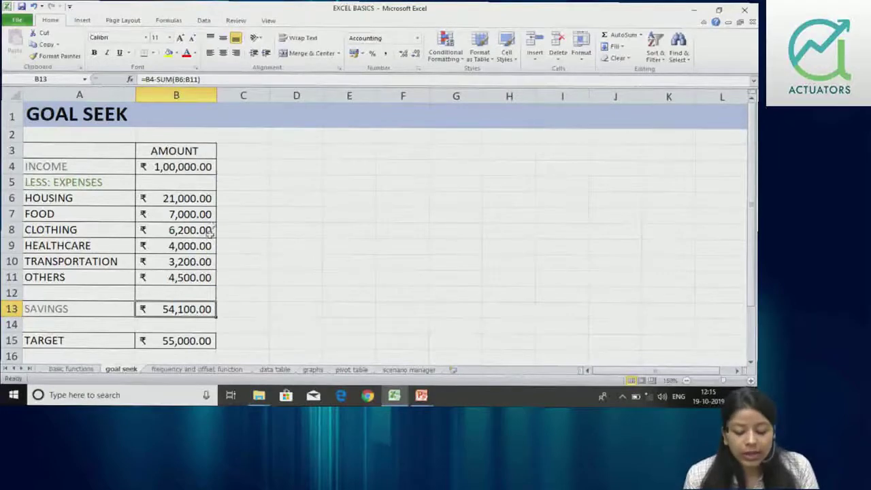
left_click(191, 167)
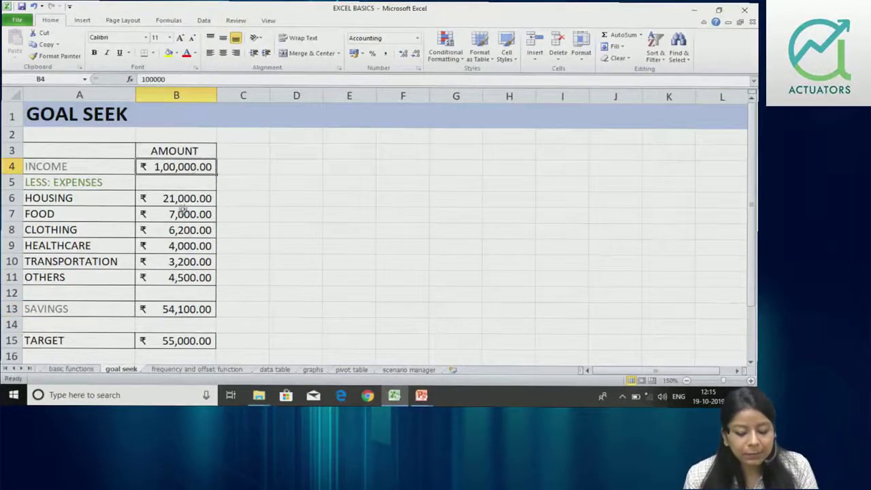
left_click_drag(182, 199, 173, 277)
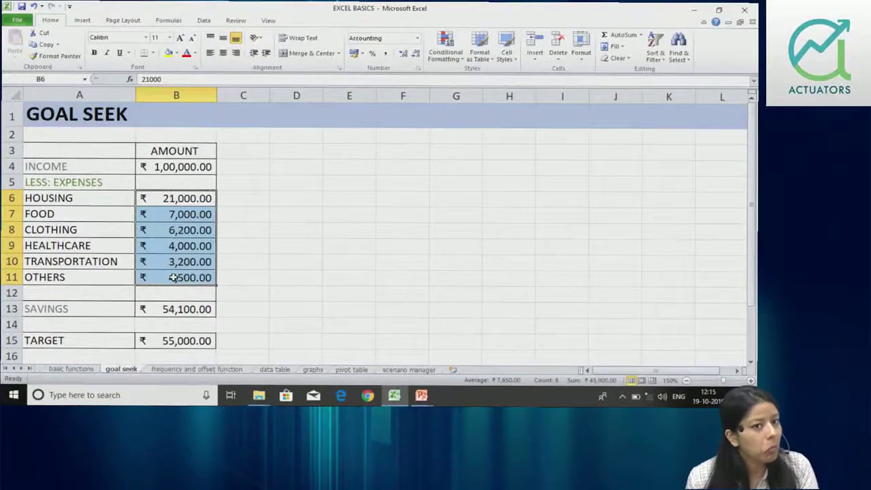
left_click(192, 308)
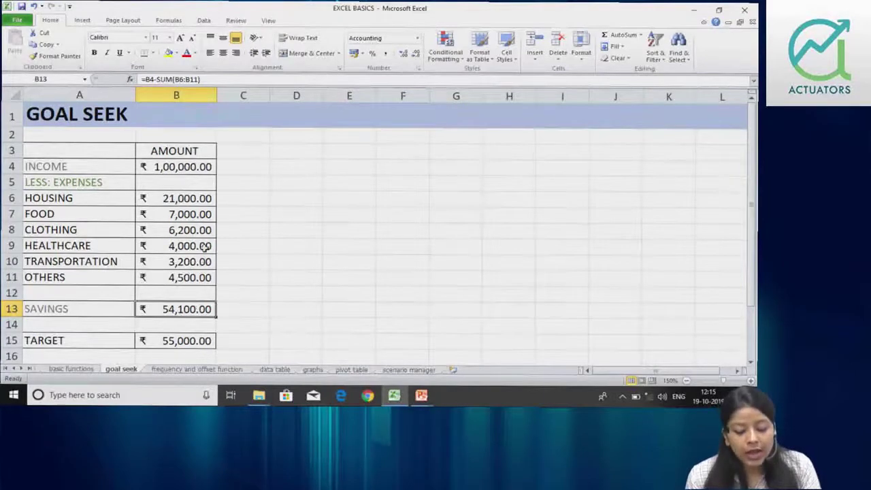
left_click(187, 172)
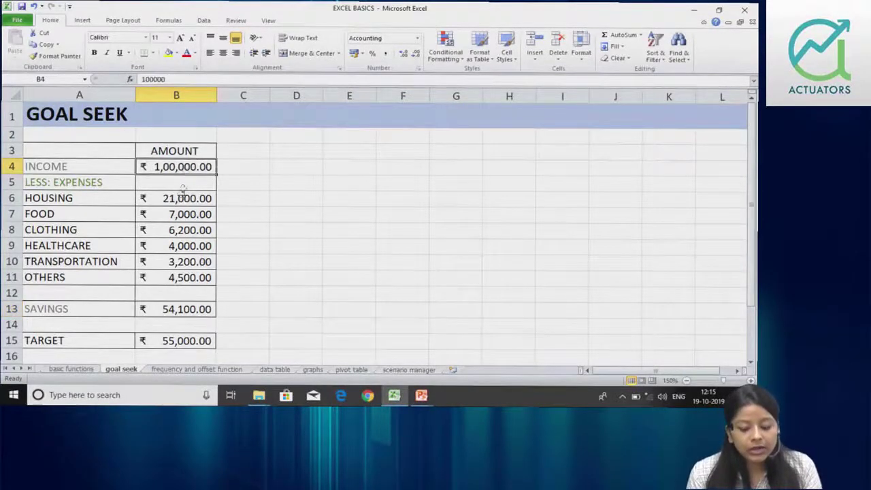
left_click_drag(180, 198, 168, 277)
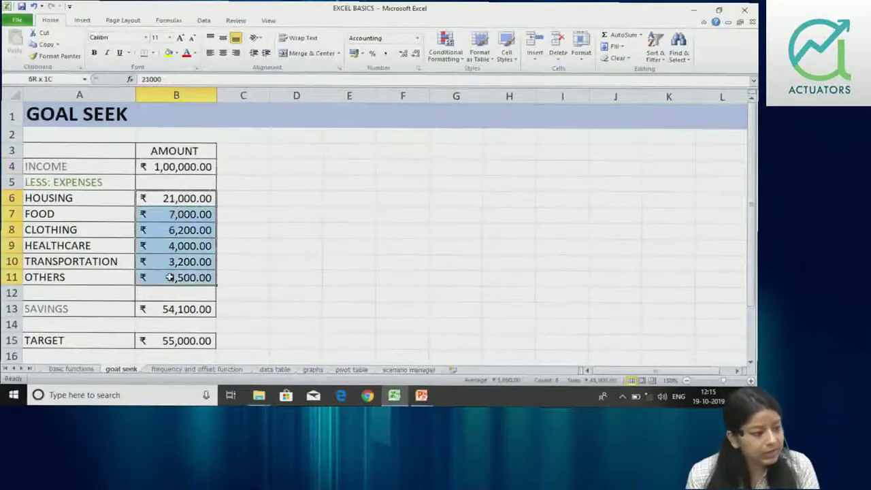
left_click(186, 309)
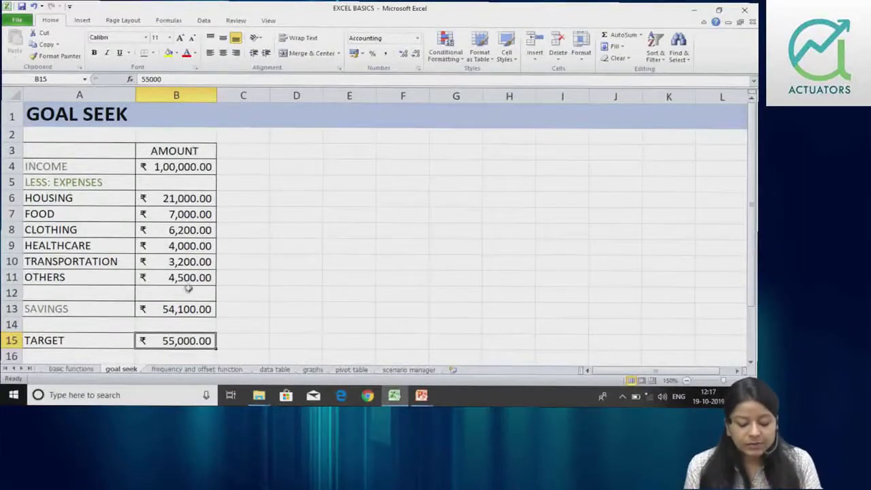
- Inspect the savings formula and expense amounts B6:B11, then select the empty block D3:F13
left_click(182, 309)
left_click(188, 198)
left_click_drag(188, 198, 190, 278)
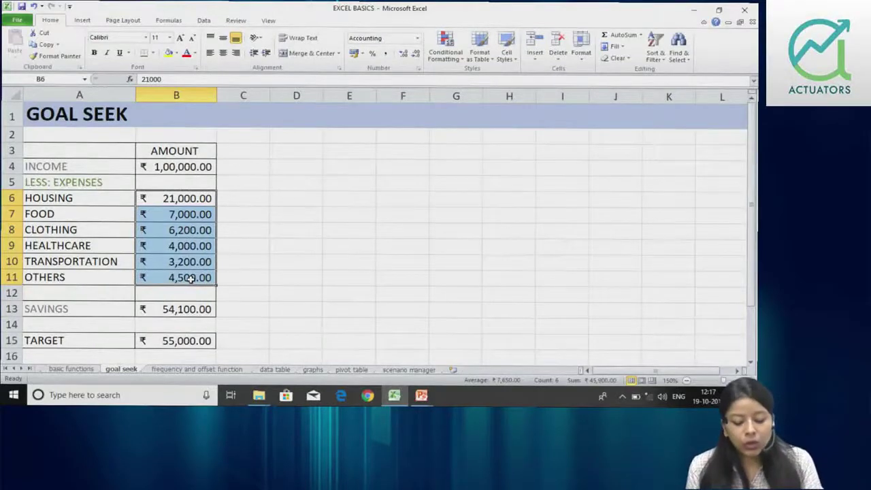
left_click(190, 277)
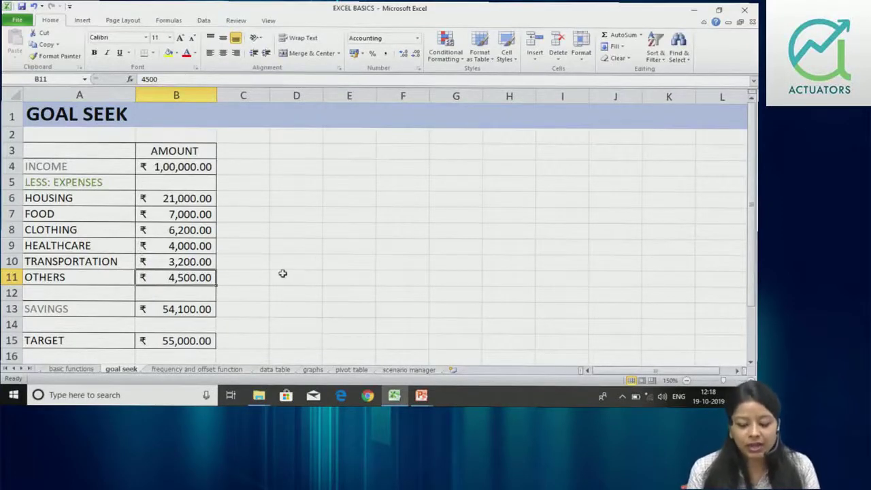
left_click_drag(300, 154, 408, 309)
left_click(56, 57)
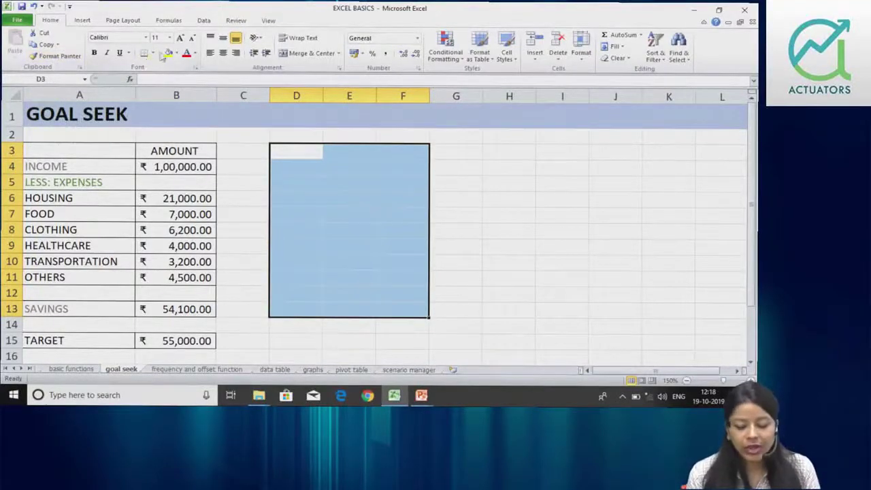
left_click(154, 53)
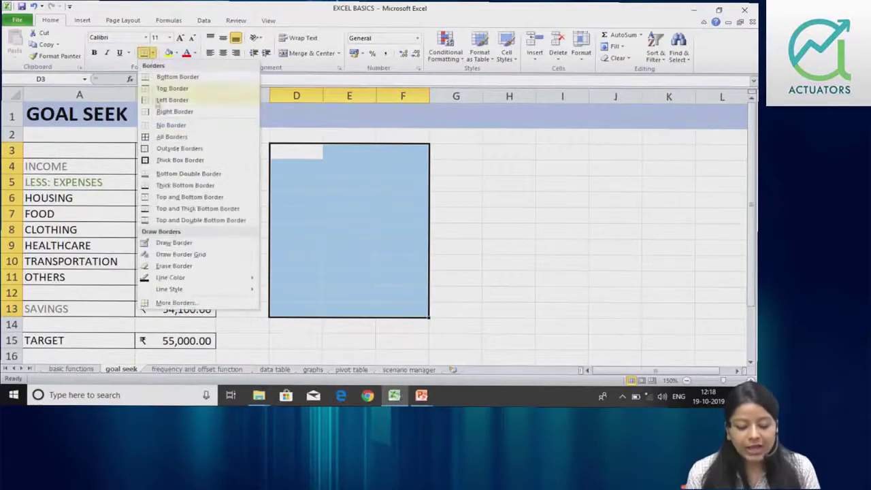
left_click(158, 137)
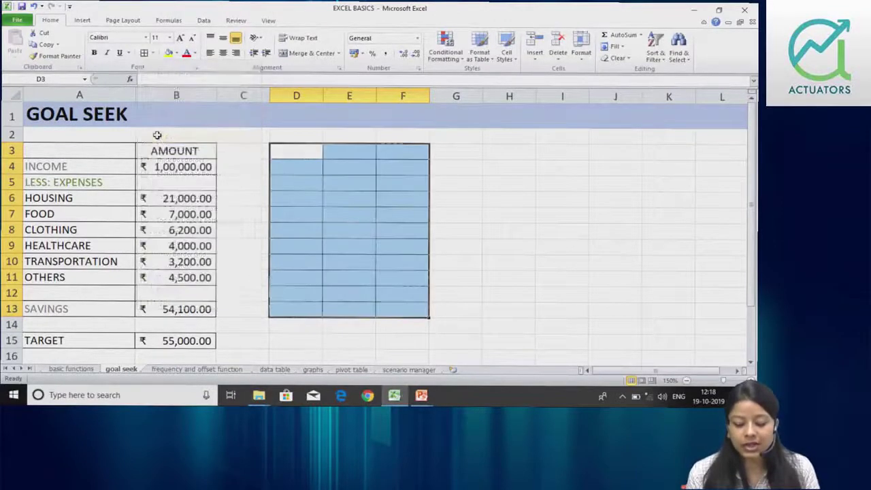
left_click(418, 232)
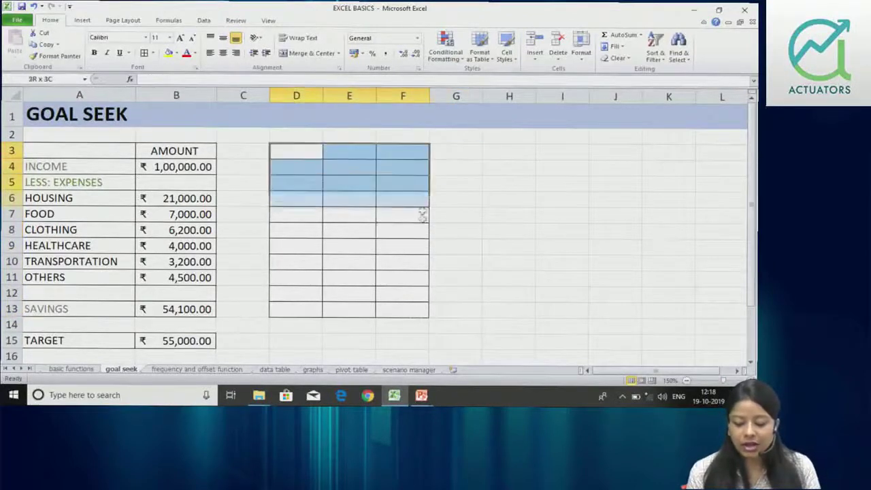
left_click_drag(308, 150, 414, 308)
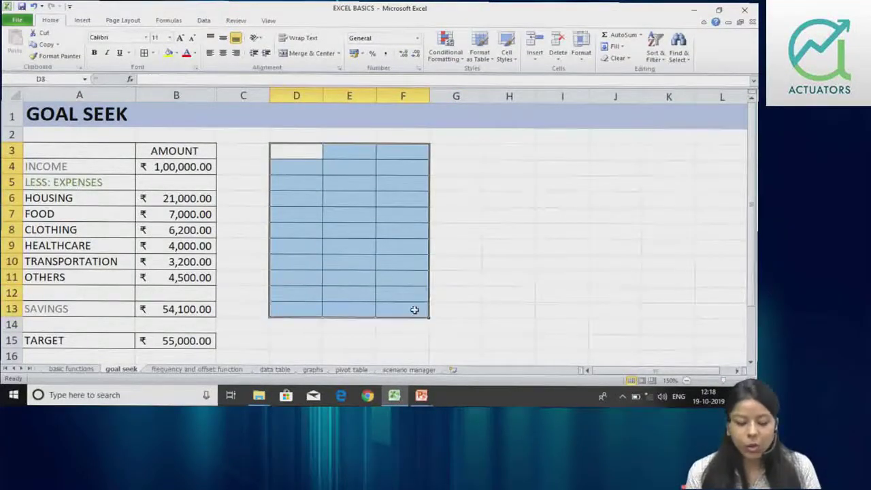
left_click(152, 53)
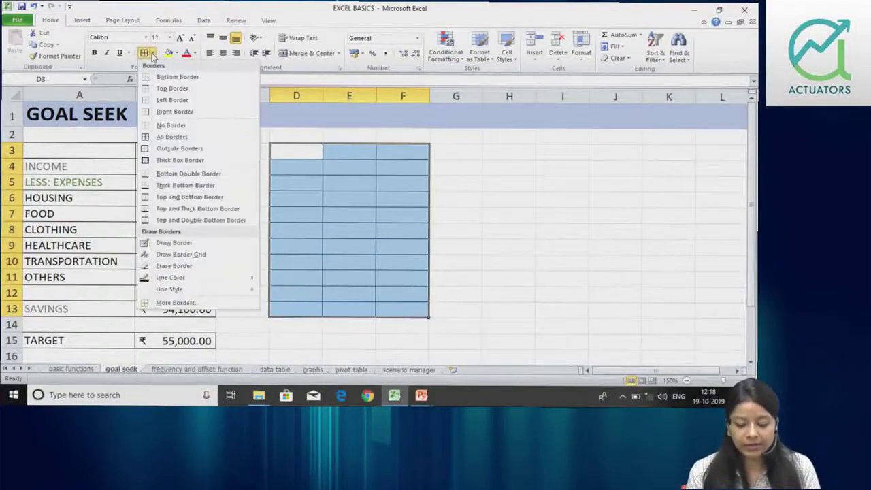
left_click(164, 125)
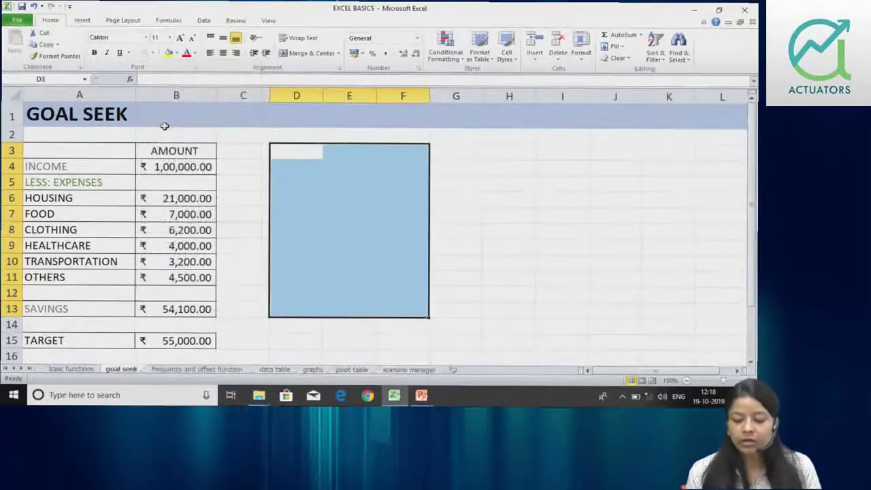
left_click(344, 217)
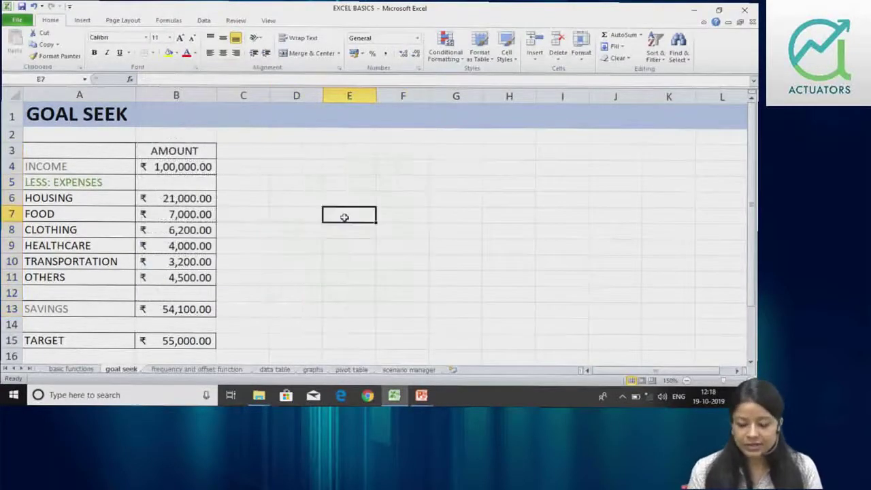
- Apply Currency format to the amounts in B4:B13
left_click(82, 168)
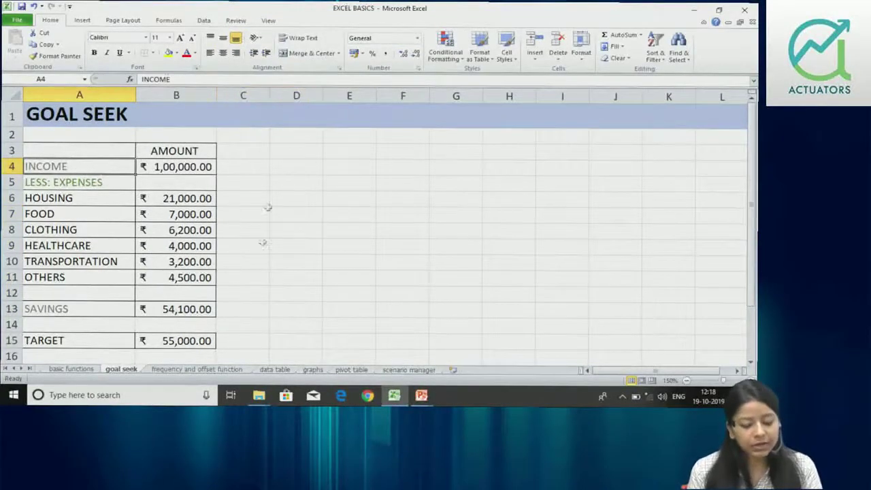
left_click_drag(170, 167, 166, 310)
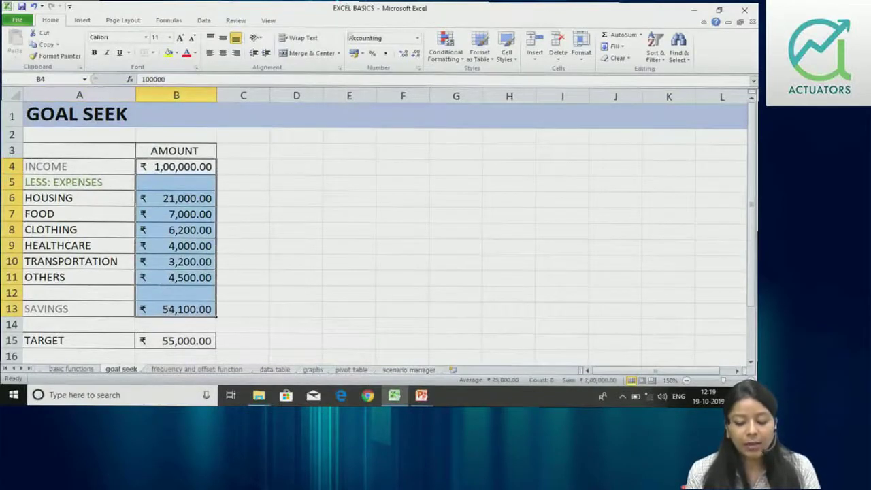
left_click(418, 40)
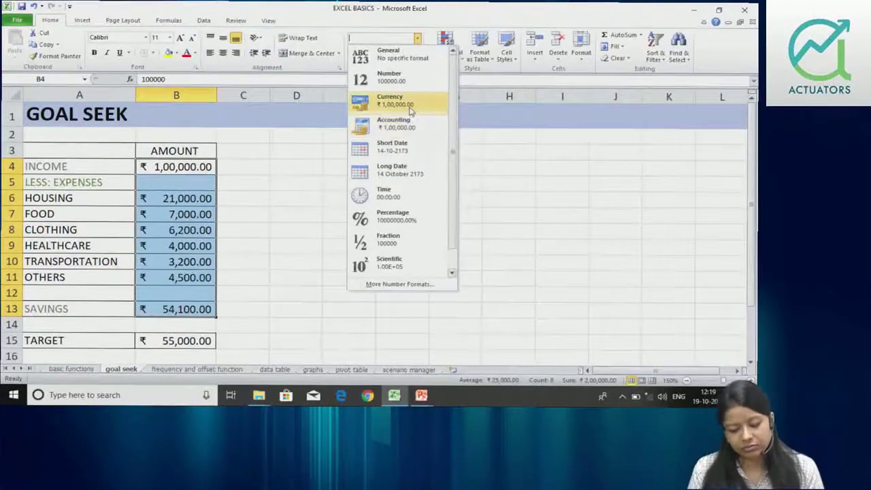
left_click(409, 107)
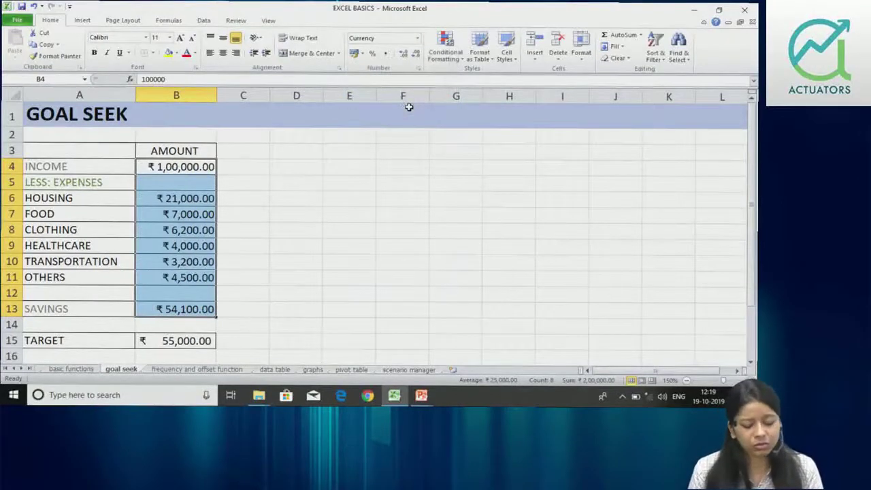
- Apply Currency format to the 55,000 Target amount in B15
left_click(184, 340)
left_click(417, 39)
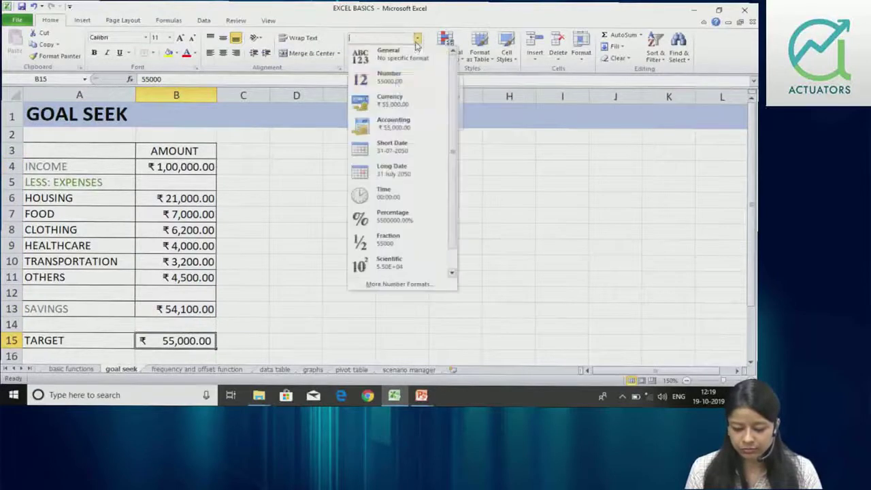
left_click(391, 101)
left_click(319, 249)
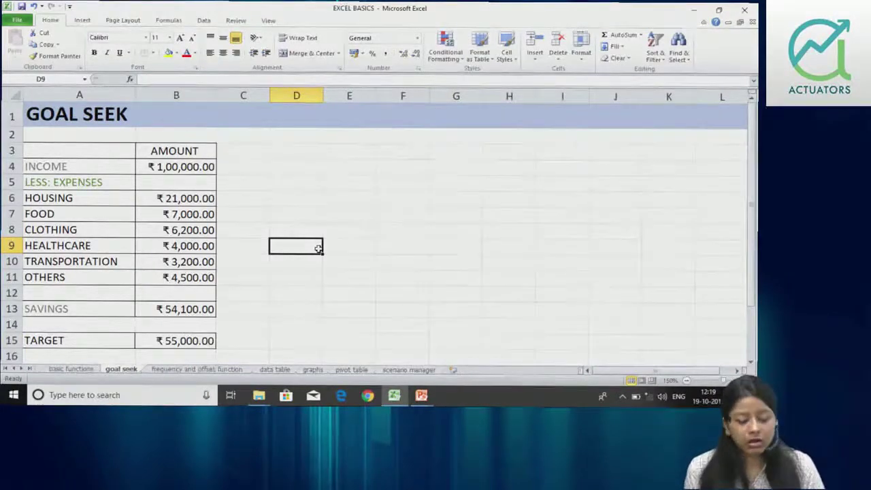
left_click(161, 309)
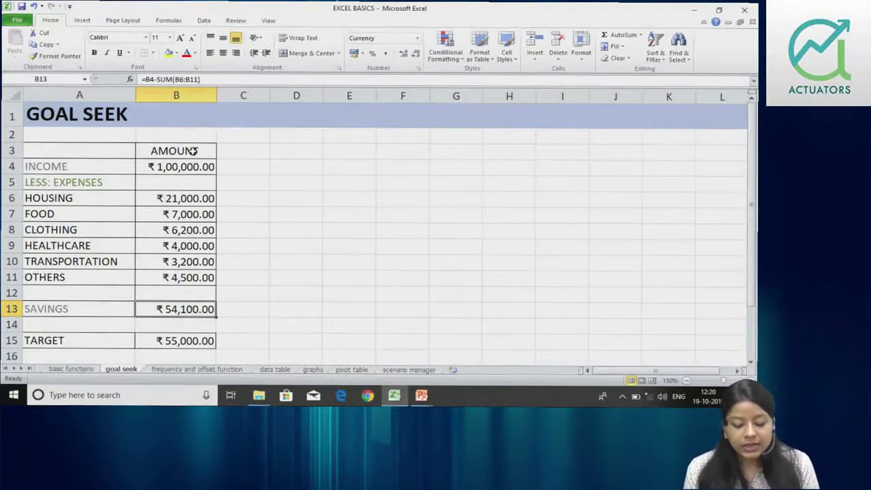
left_click_drag(193, 166, 188, 279)
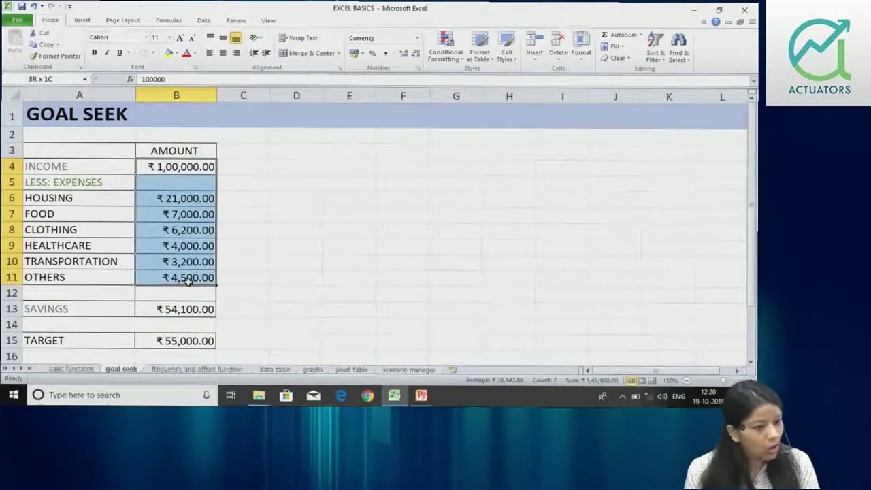
left_click(185, 311)
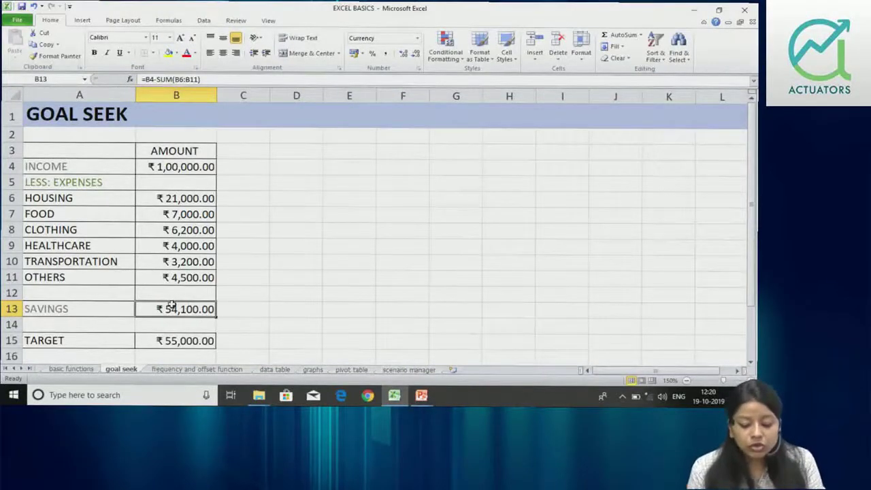
double_click(172, 305)
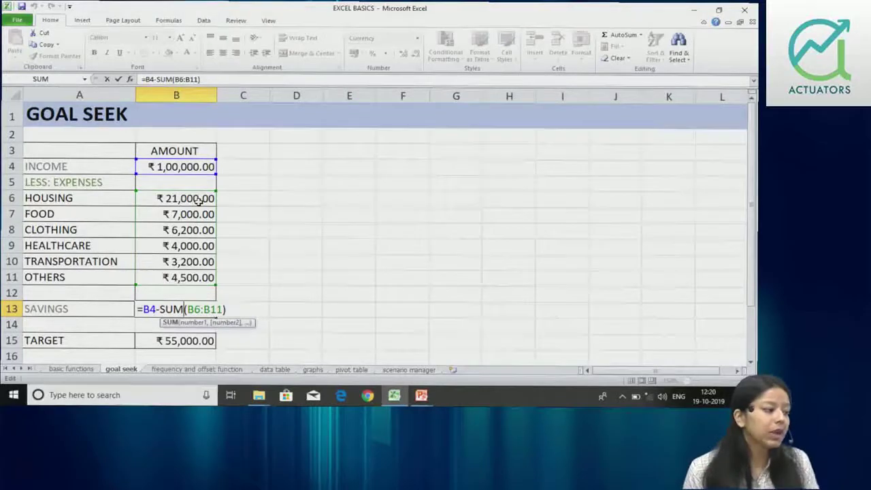
key("Return")
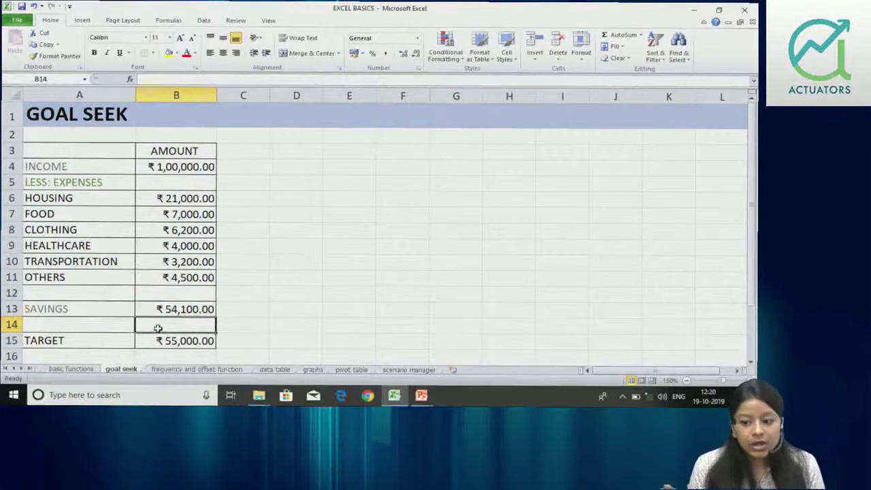
key("Up")
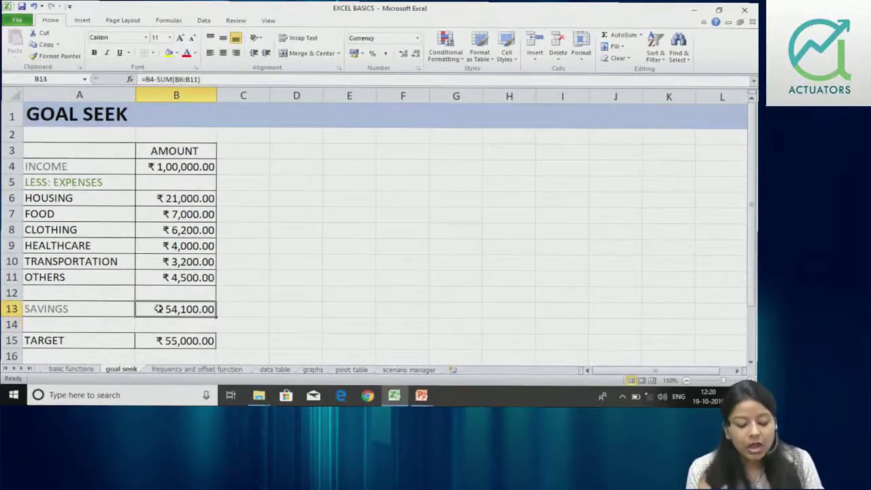
double_click(159, 308)
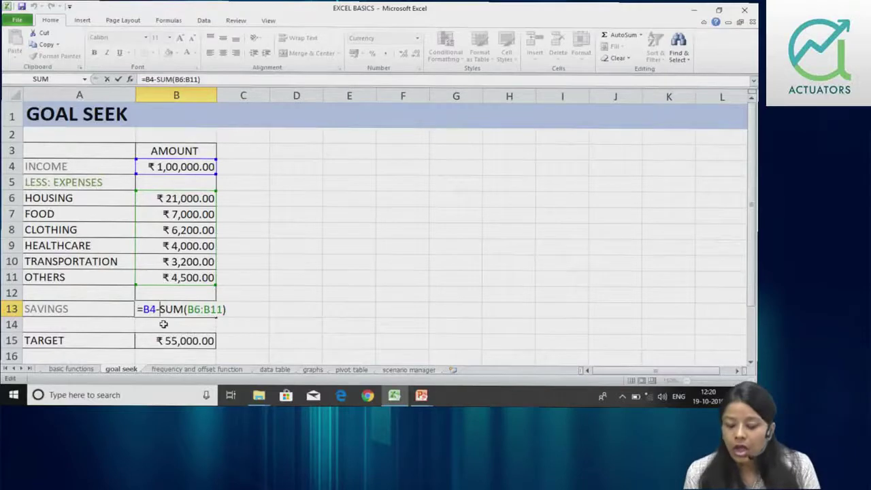
key("Return")
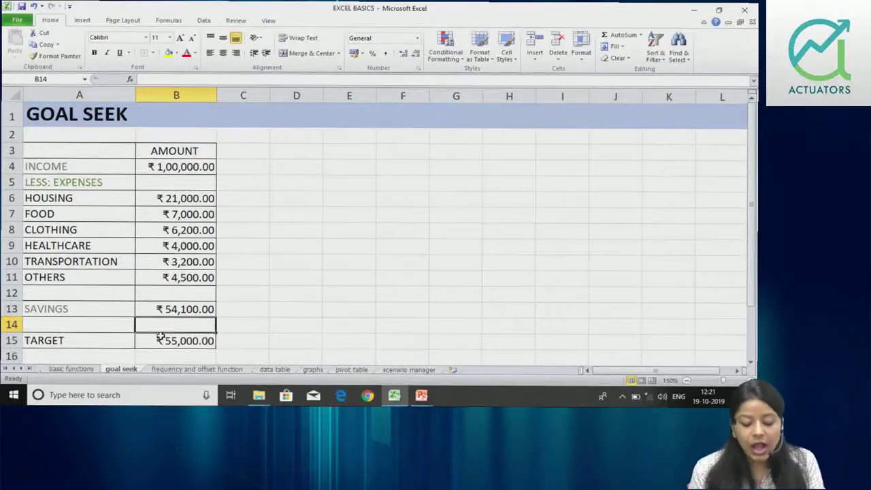
left_click(187, 280)
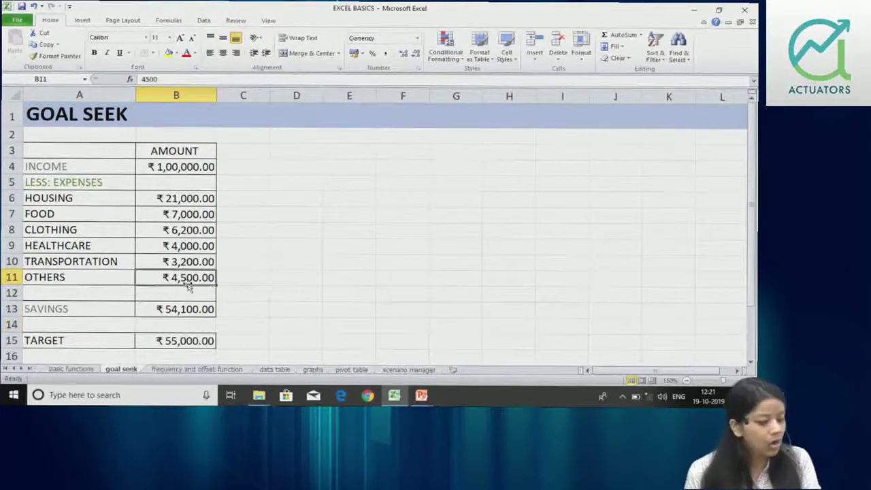
left_click_drag(185, 171, 185, 262)
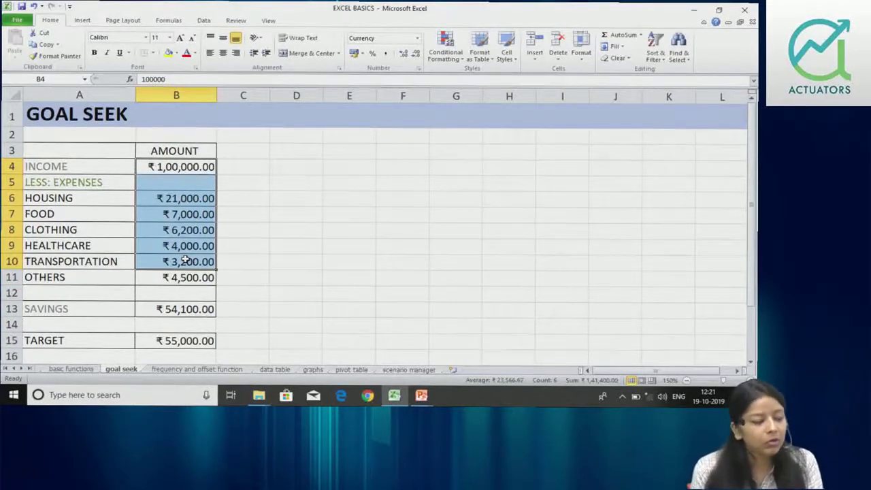
left_click(191, 281)
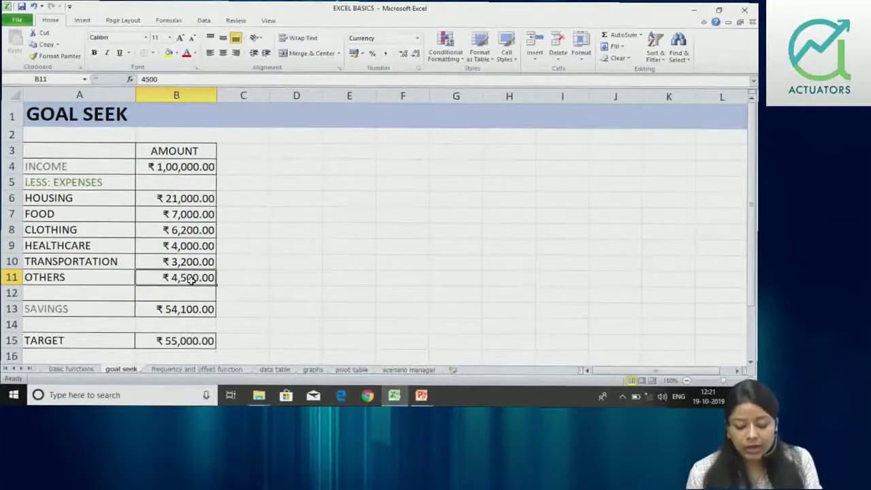
left_click(184, 310)
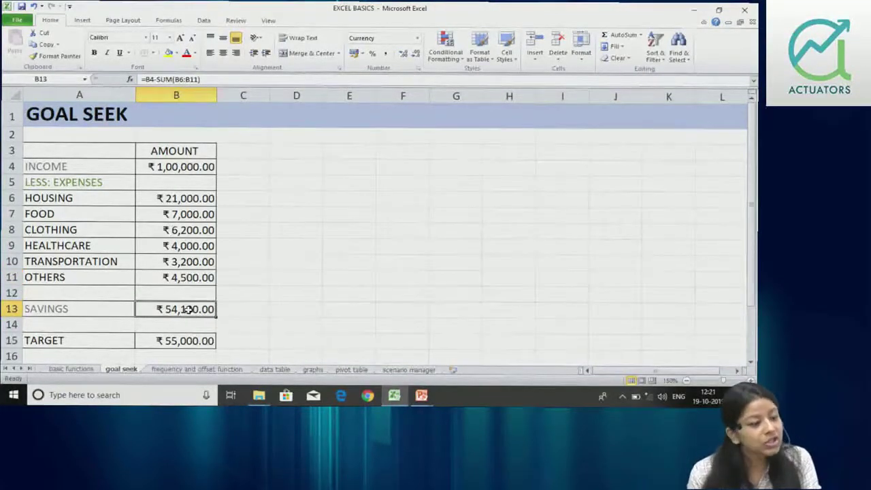
left_click(177, 277)
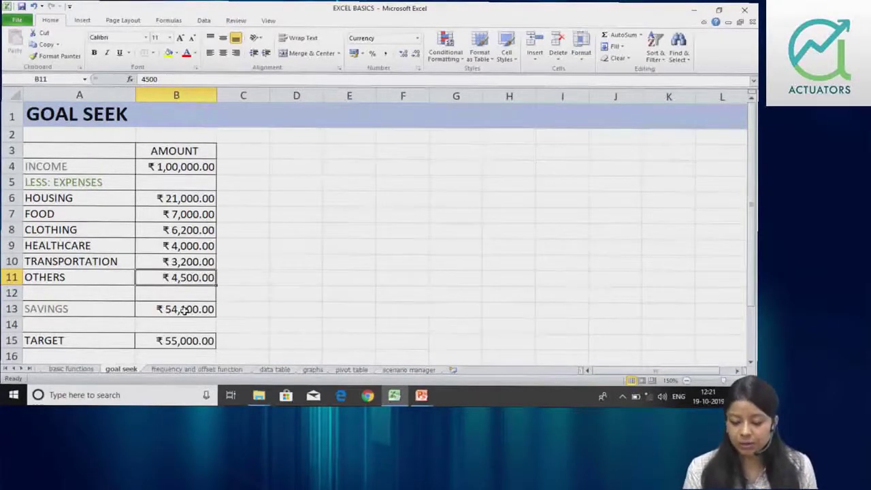
left_click(211, 21)
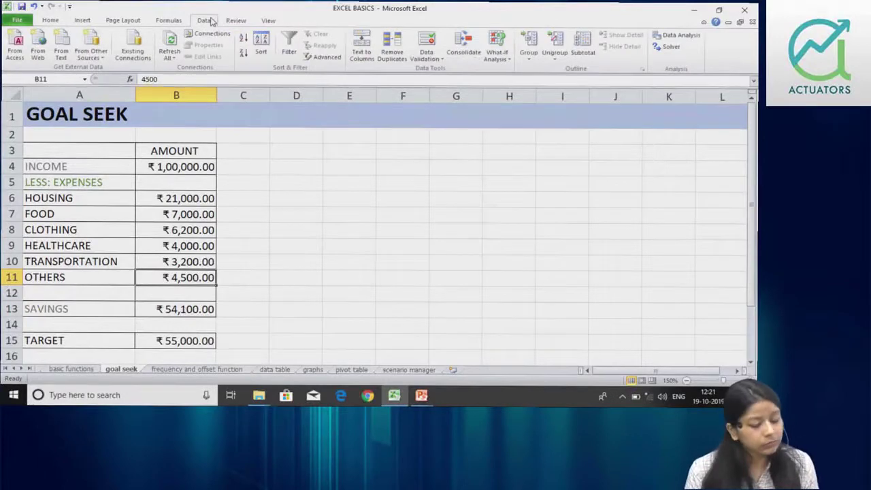
- Goal Seek Savings B13 to 55000 by changing Others B11, which drops to 3,600
left_click(508, 60)
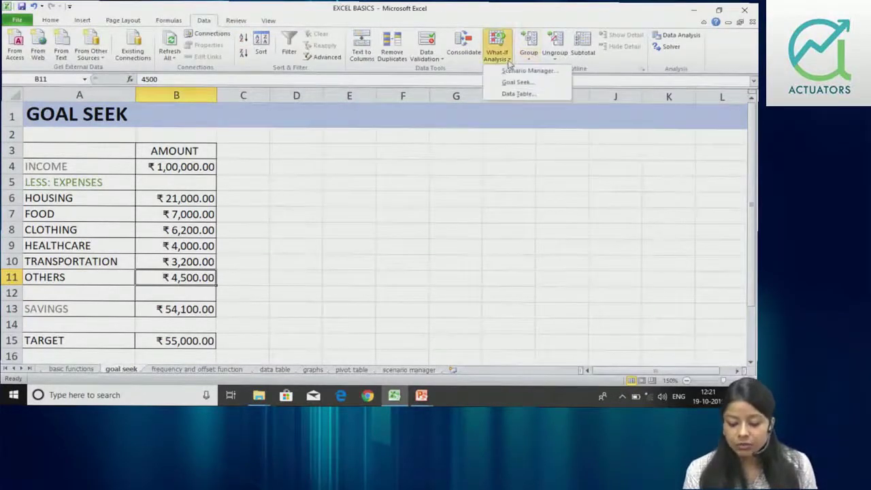
left_click(515, 82)
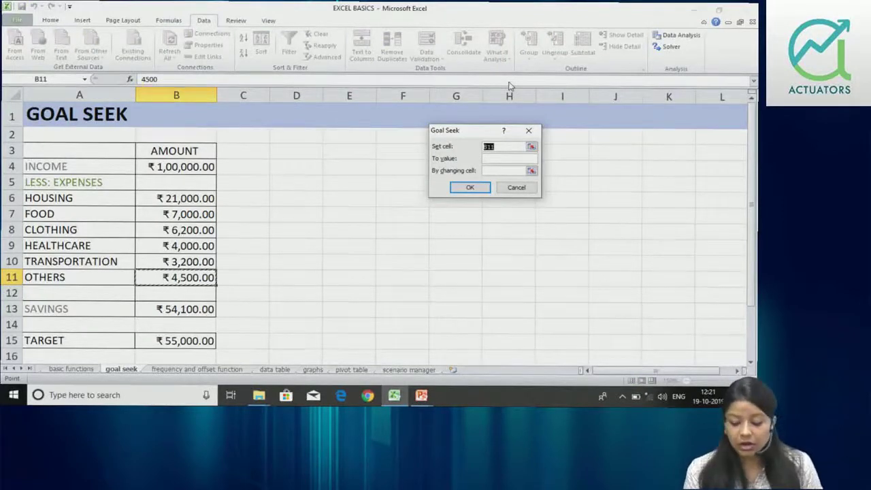
left_click_drag(468, 133, 319, 173)
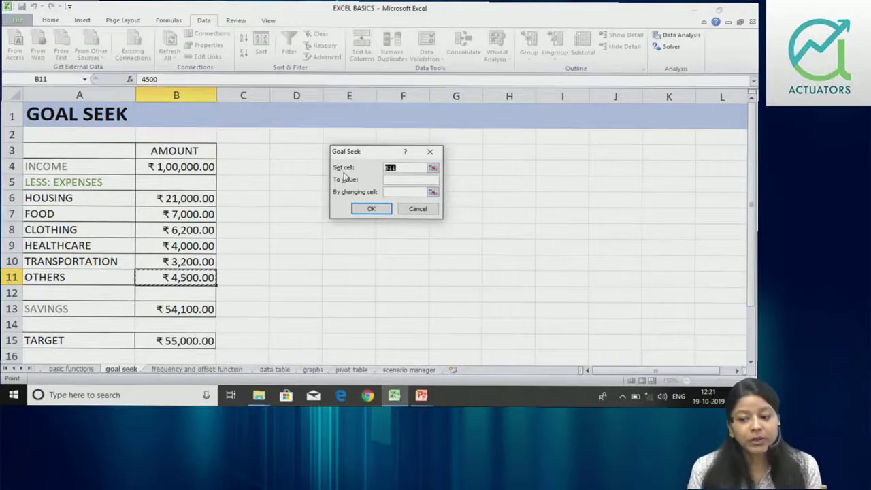
left_click(190, 310)
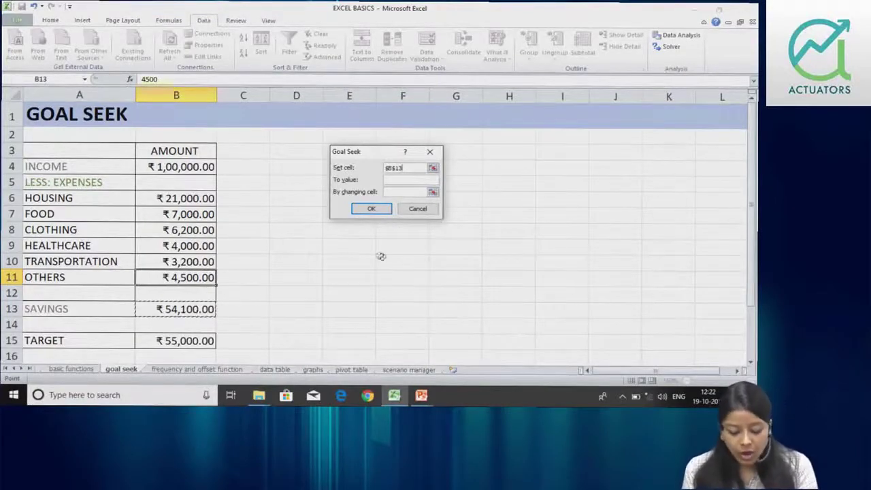
key("Tab")
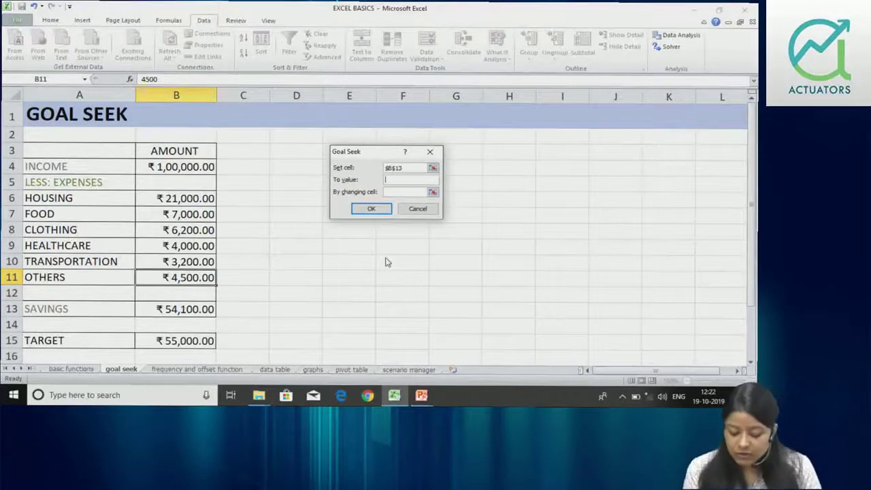
type("55000")
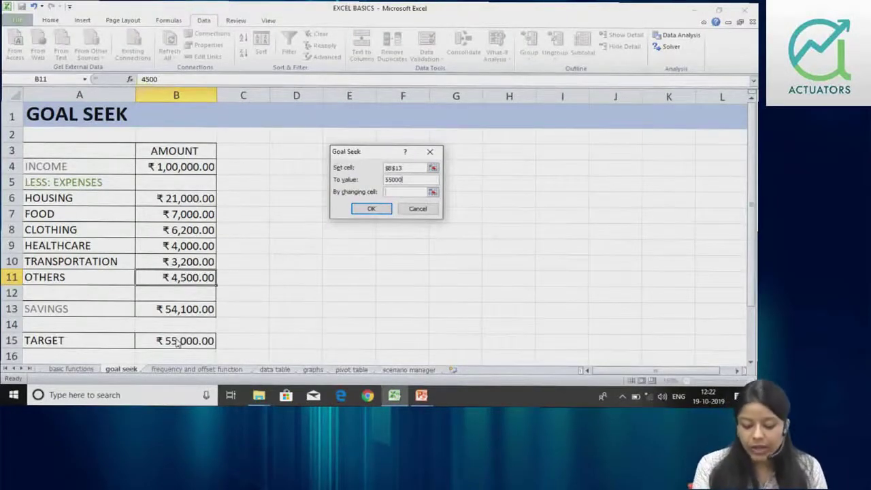
key("Tab")
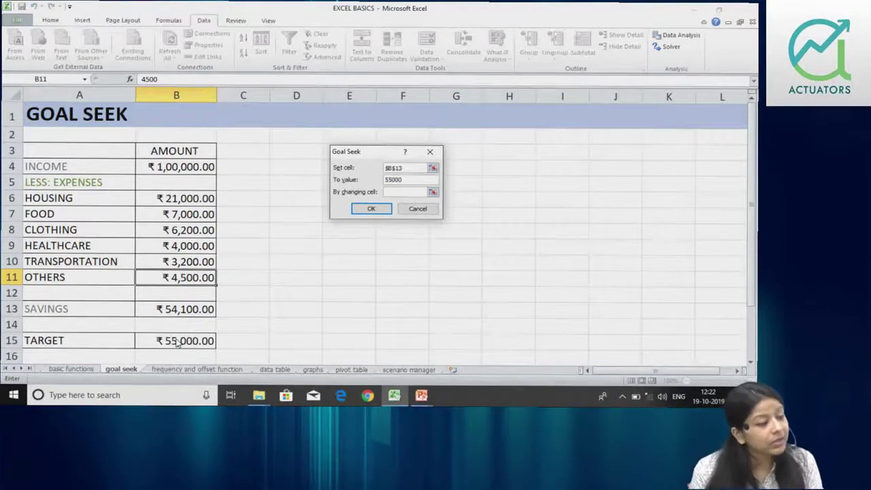
left_click(176, 278)
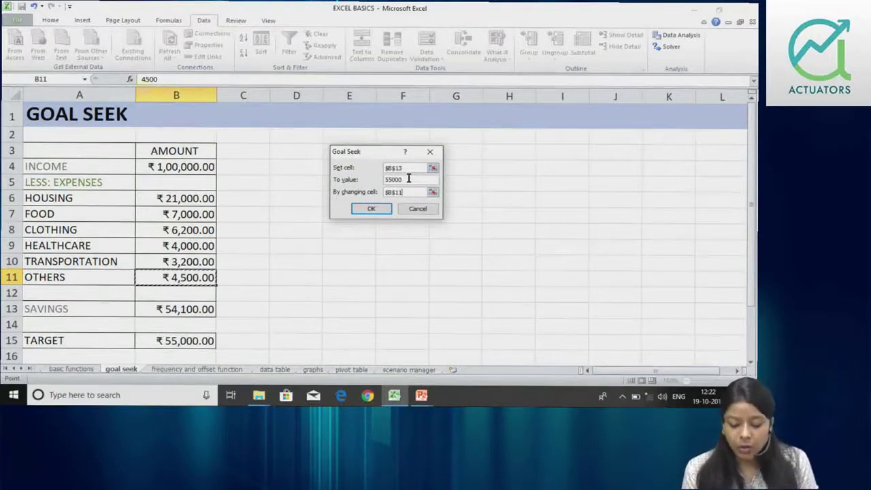
left_click(371, 208)
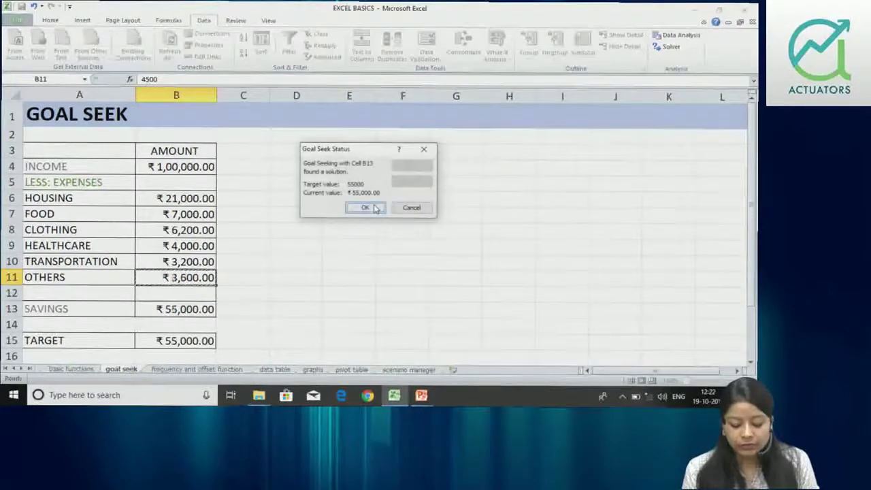
left_click(373, 208)
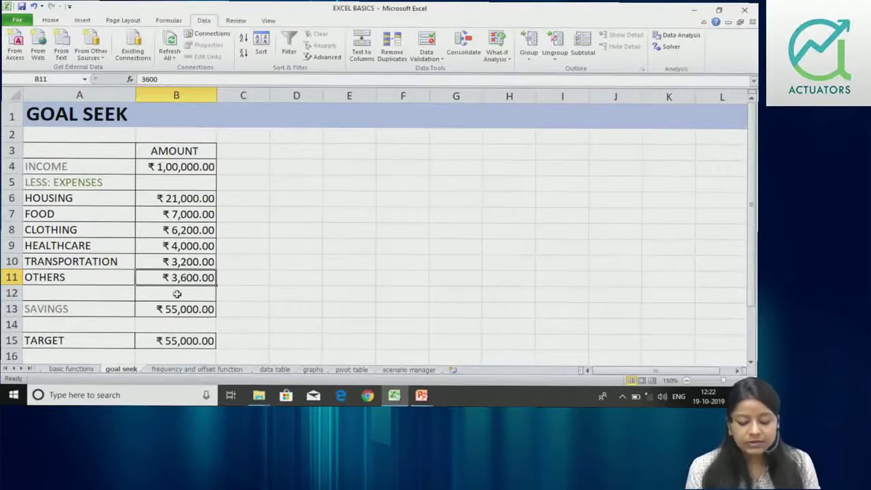
left_click(180, 309)
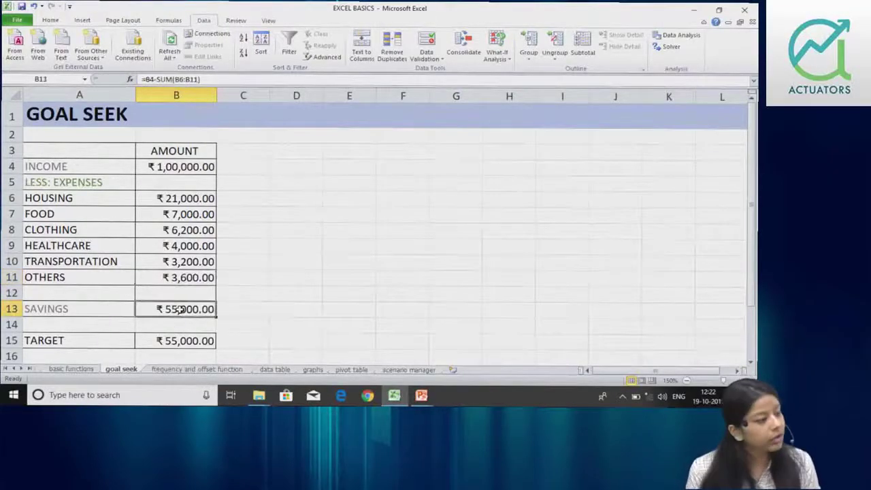
left_click_drag(753, 198, 753, 204)
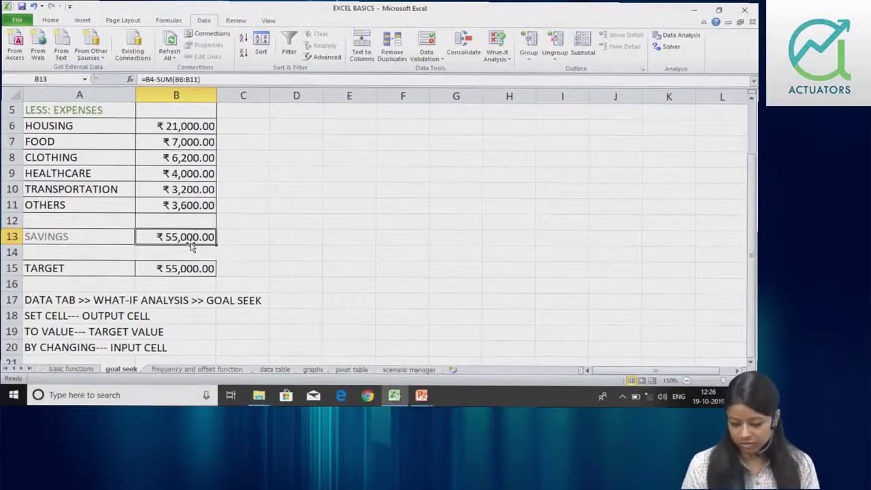
left_click_drag(750, 244, 751, 231)
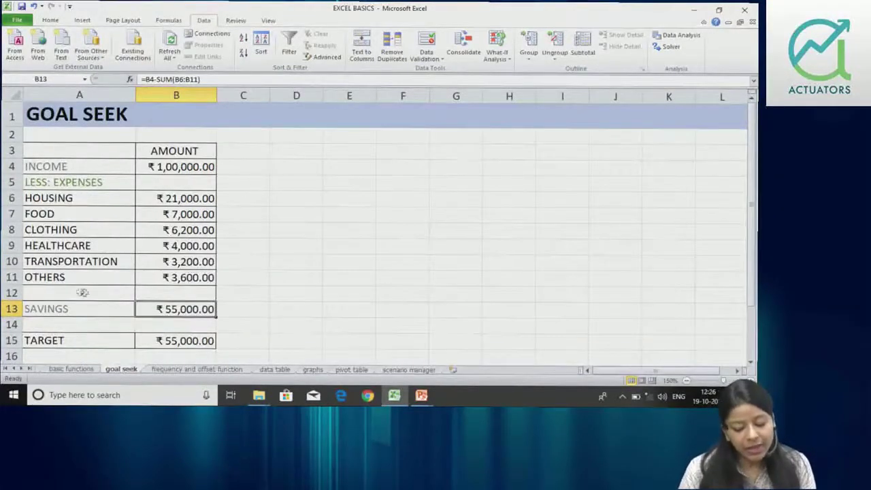
- Set the Others expense in B11 to ₹4,100.00, lowering savings to ₹54,500.00, and start Goal Seek
double_click(176, 310)
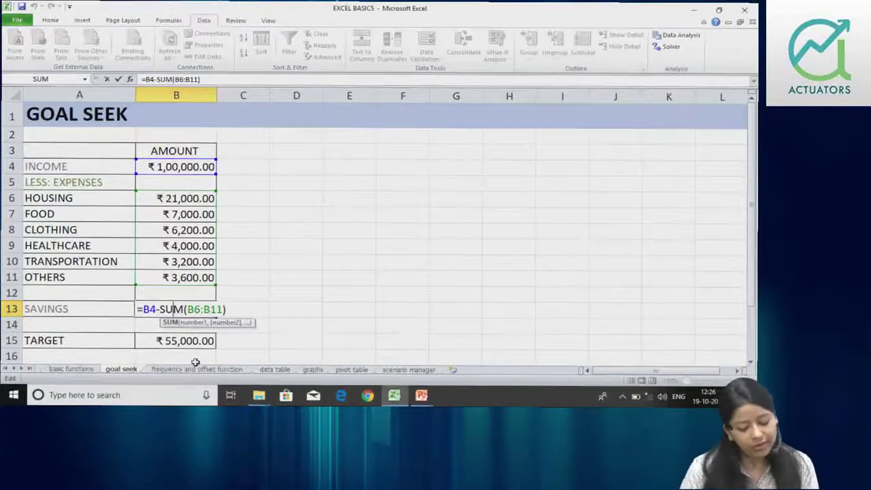
key("Return")
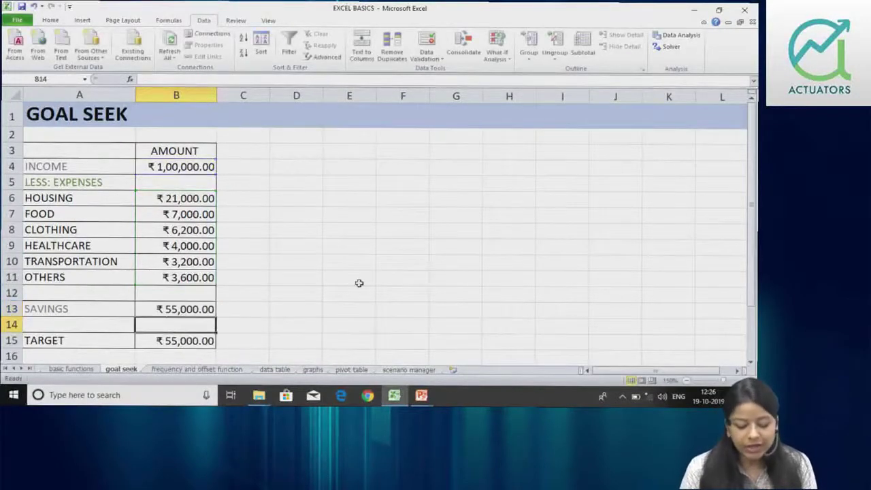
left_click(194, 278)
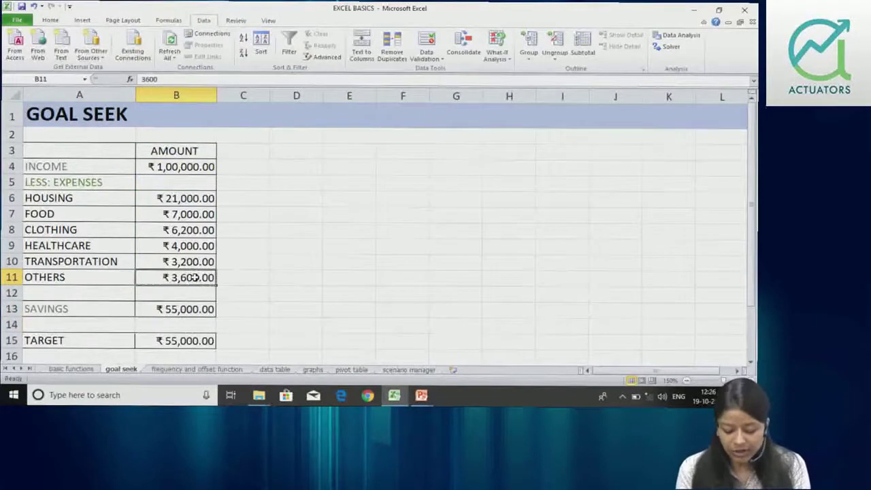
type("4400")
key("Return")
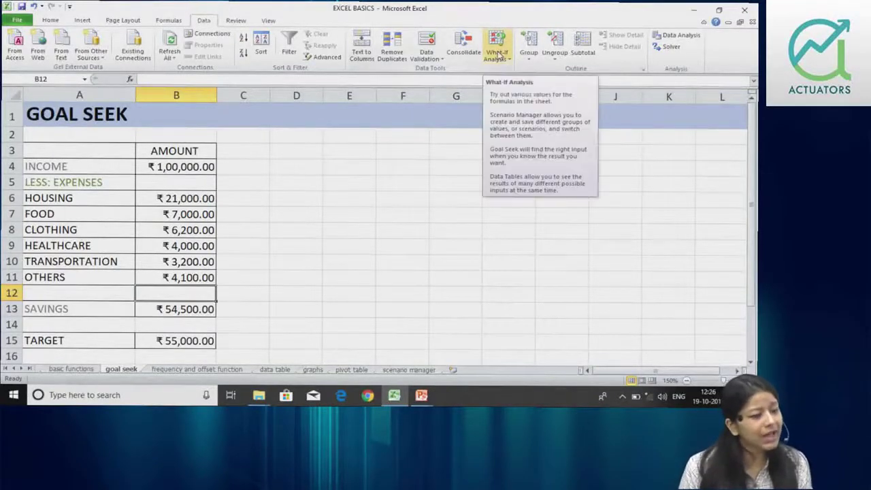
left_click(497, 56)
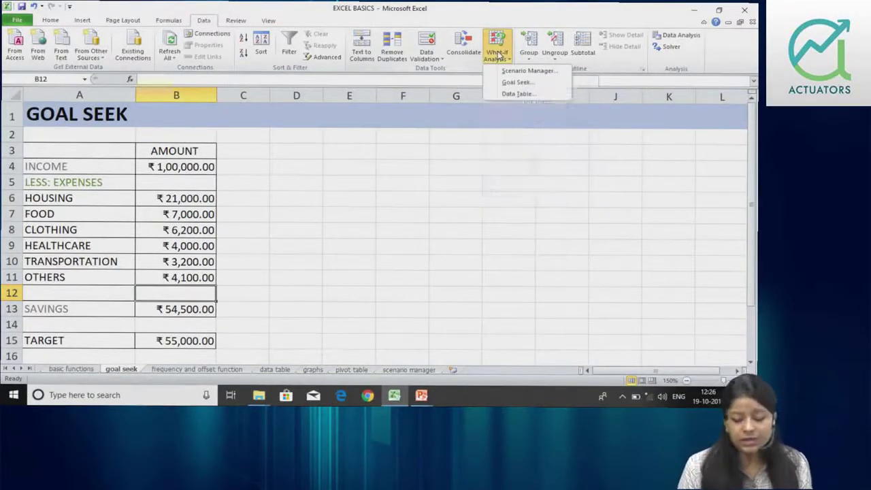
left_click(517, 82)
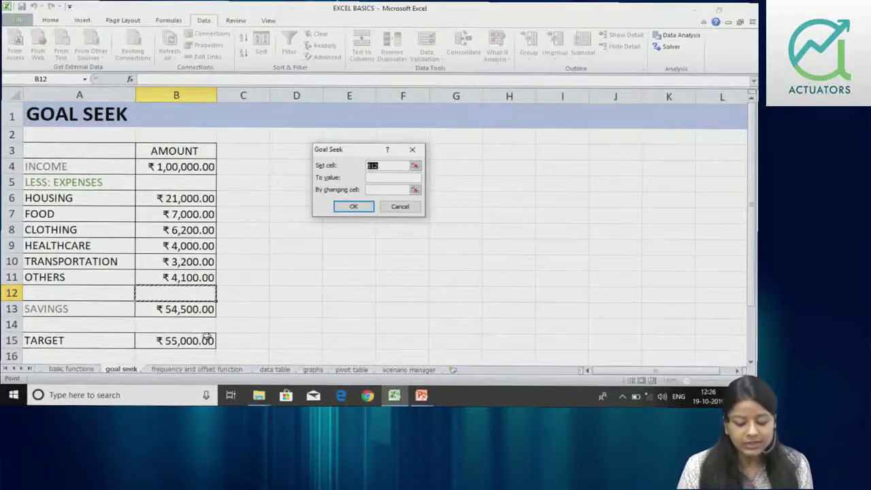
- Goal Seek B13 to 55,000 by changing B11, bringing Others back to ₹3,600.00
left_click(194, 313)
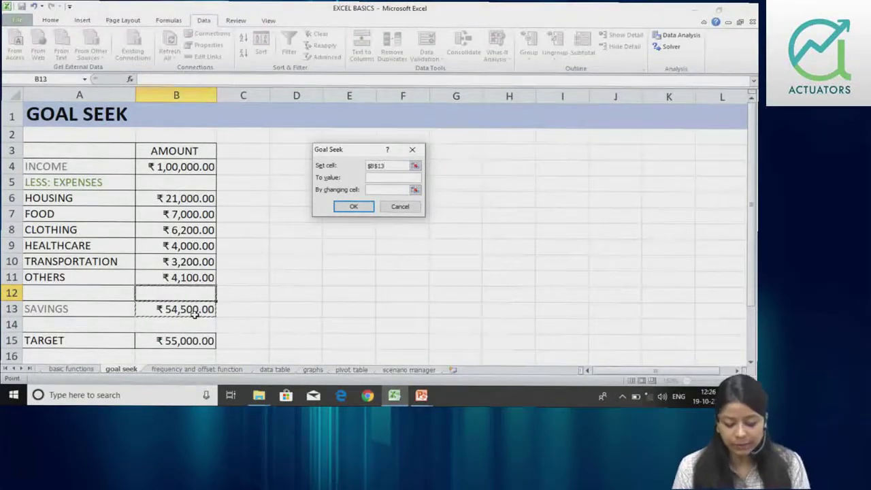
key("Tab")
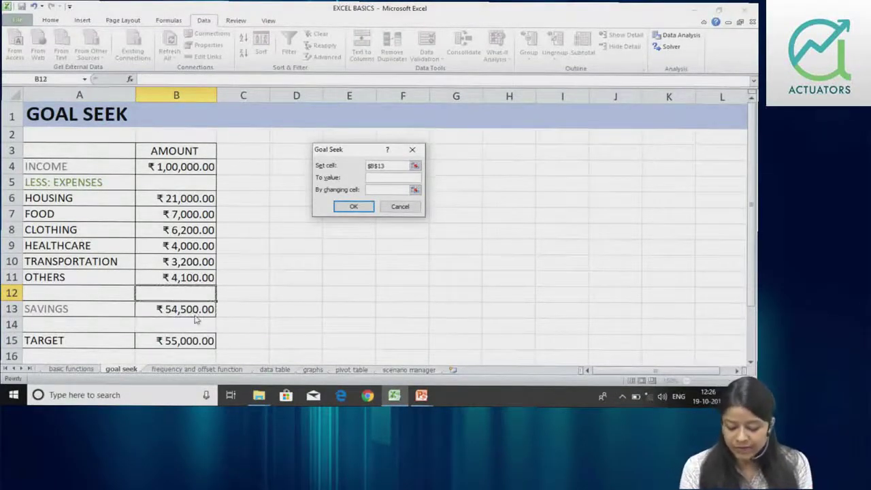
type("55000")
key("Tab")
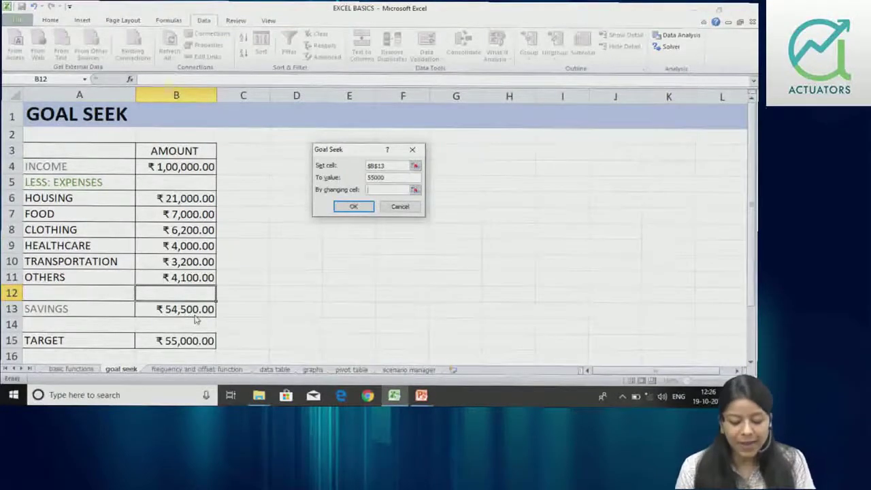
left_click(166, 279)
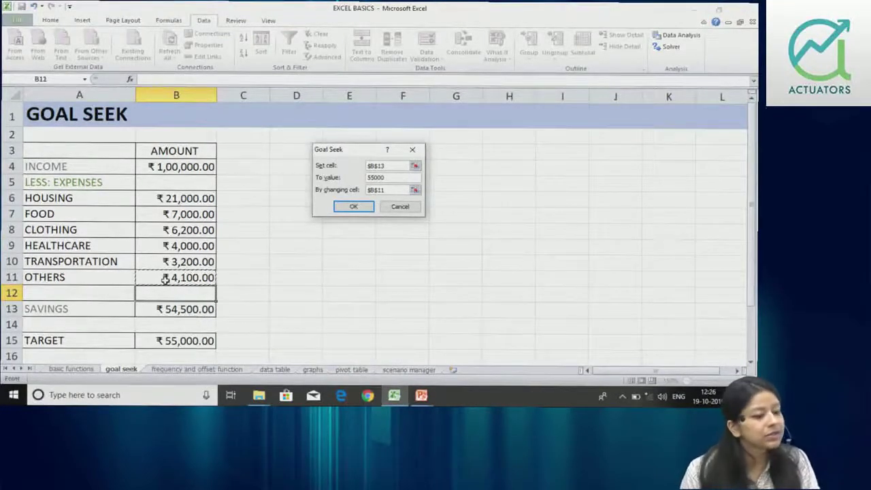
left_click(350, 207)
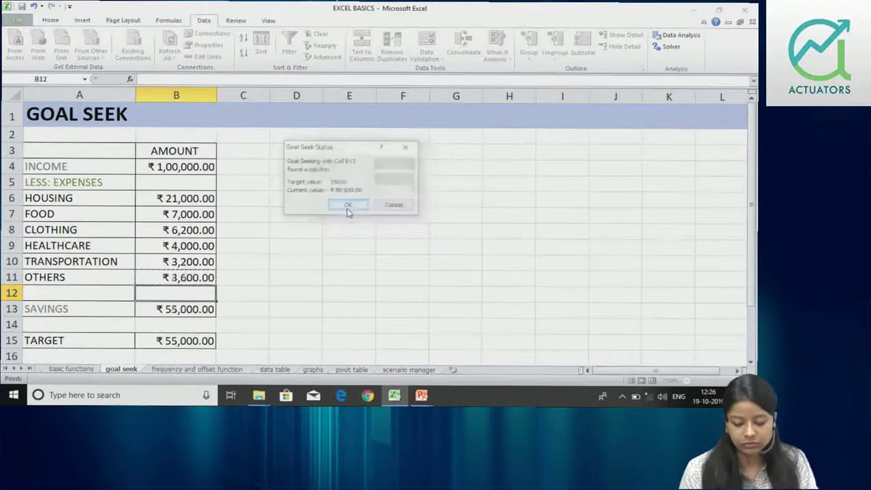
left_click(347, 207)
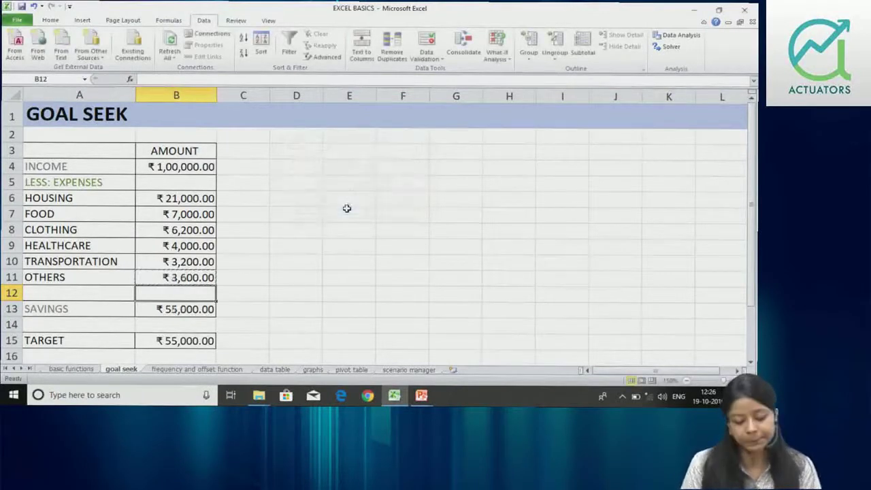
left_click(346, 208)
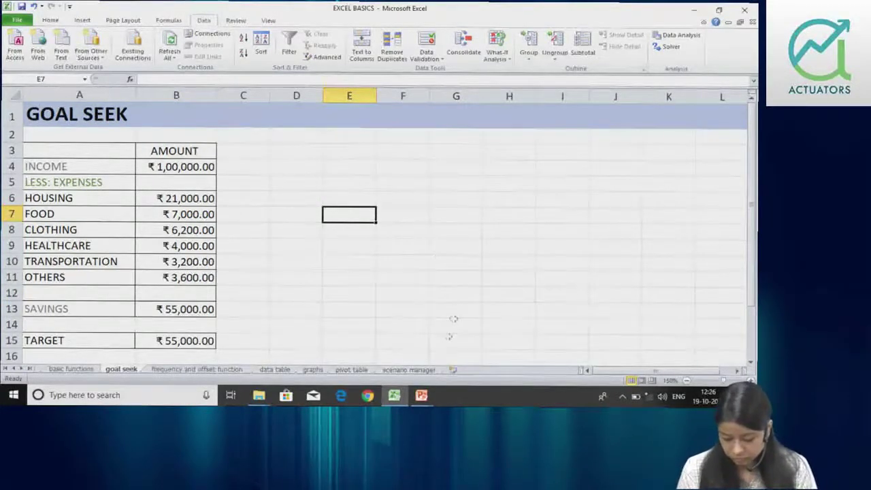
- Show thumbnails of the two open PowerPoint windows from the taskbar
left_click(418, 400)
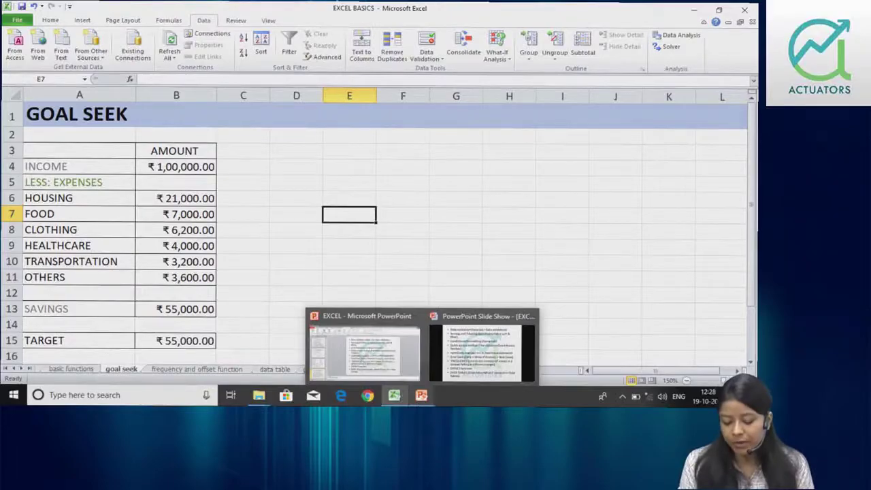
- Visit the PowerPoint slide show, then return to the EXCEL BASICS workbook's goal seek sheet
left_click(482, 351)
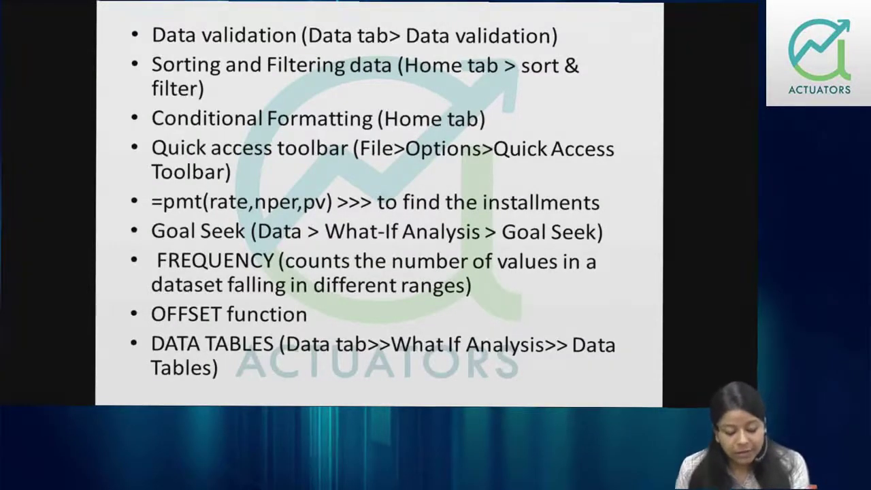
key("alt+Tab")
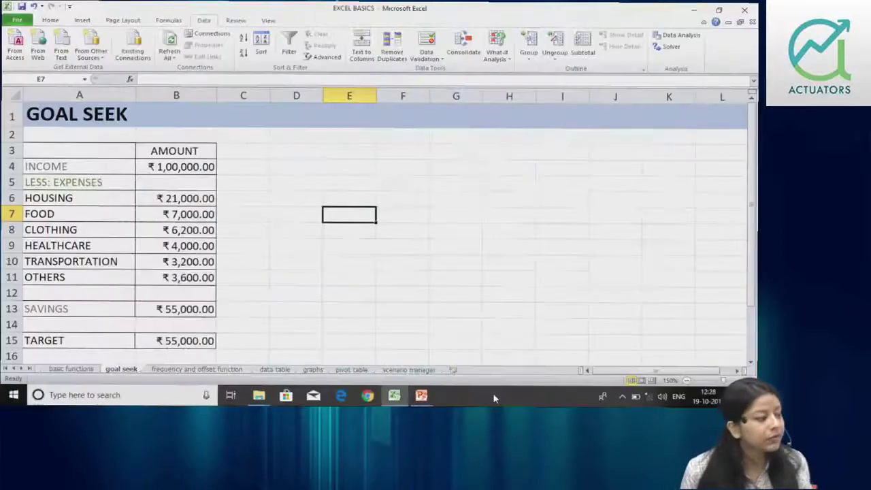
right_click(494, 399)
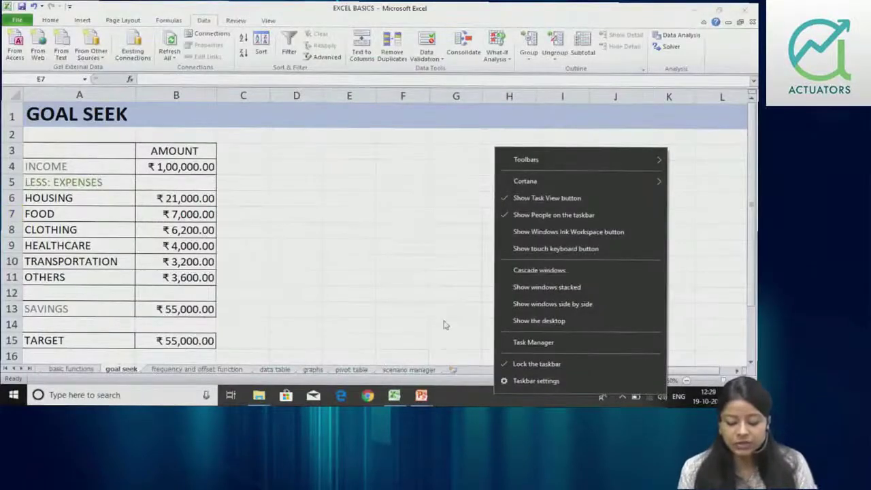
left_click(415, 247)
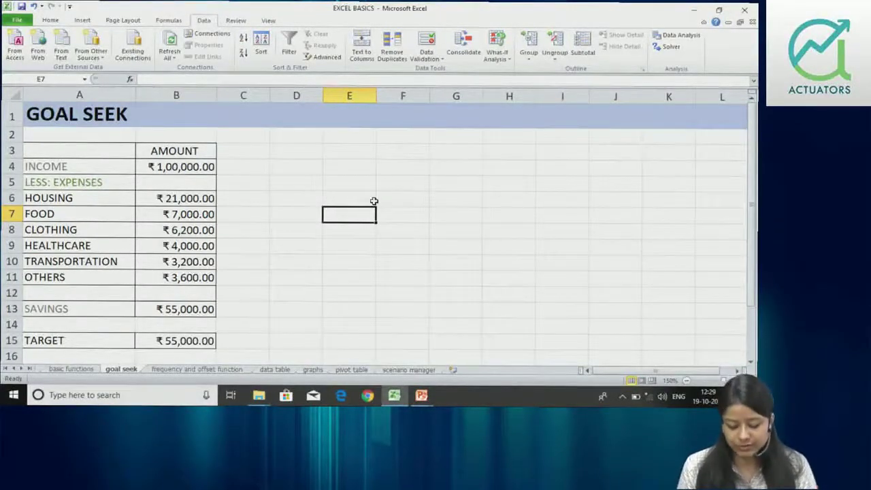
- Go to the 'frequency and offset function' sheet
left_click(238, 370)
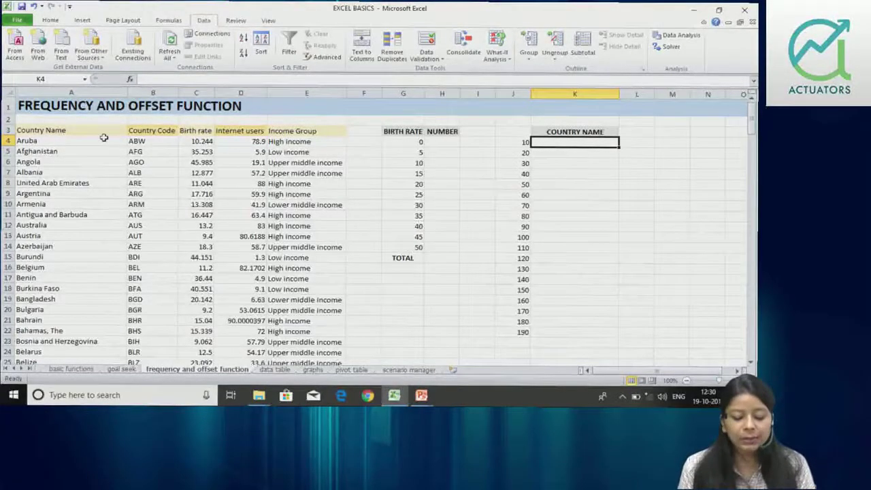
left_click(63, 129)
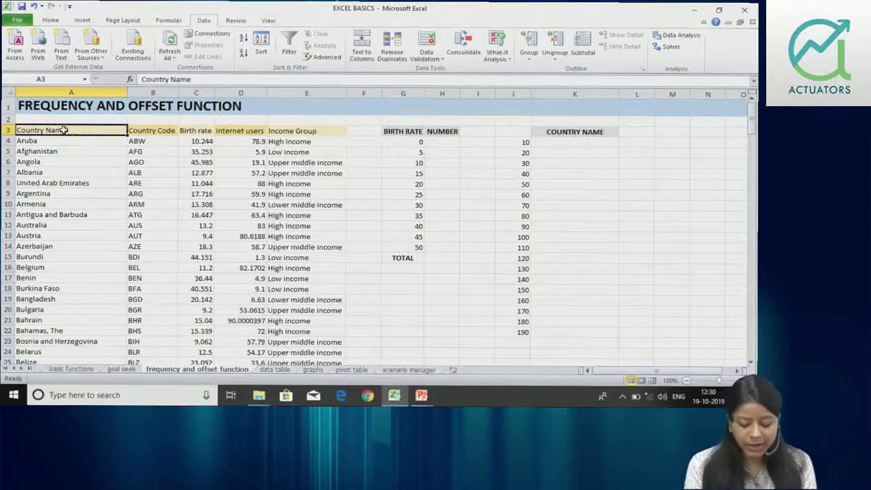
key("ctrl+shift+Right")
key("ctrl+shift+Down")
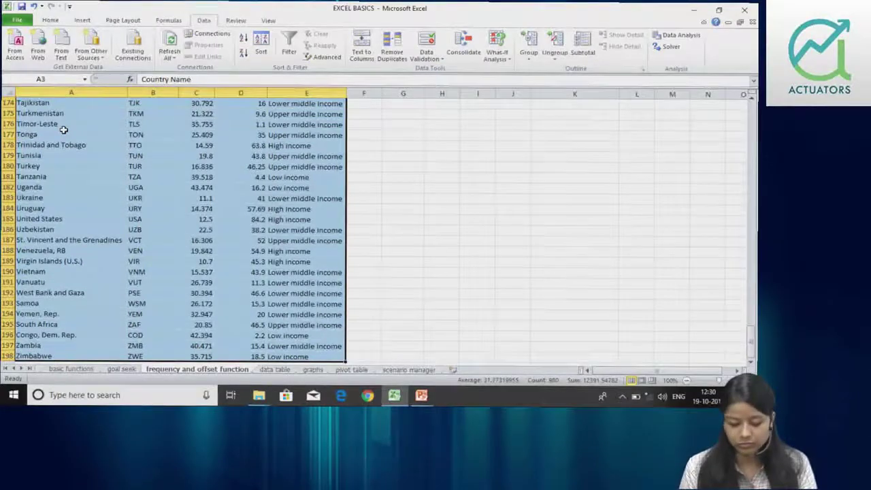
key("ctrl+Home")
left_click(63, 130)
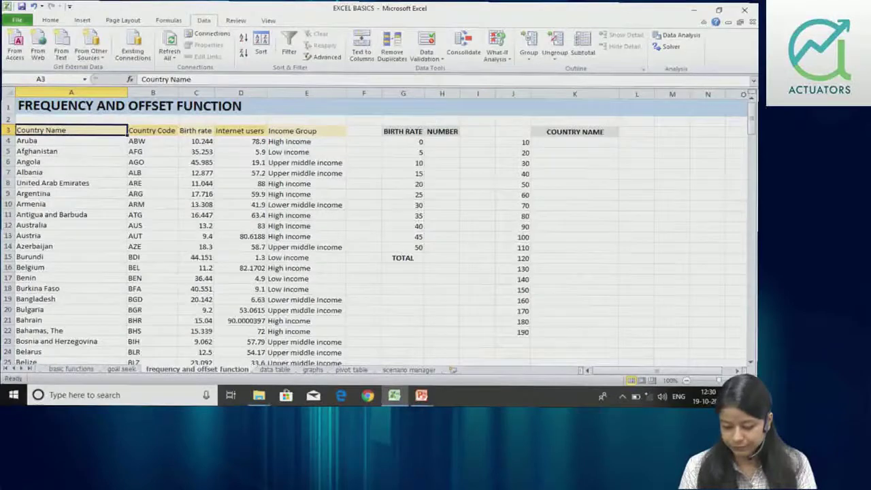
scroll(374, 225, "up", 1)
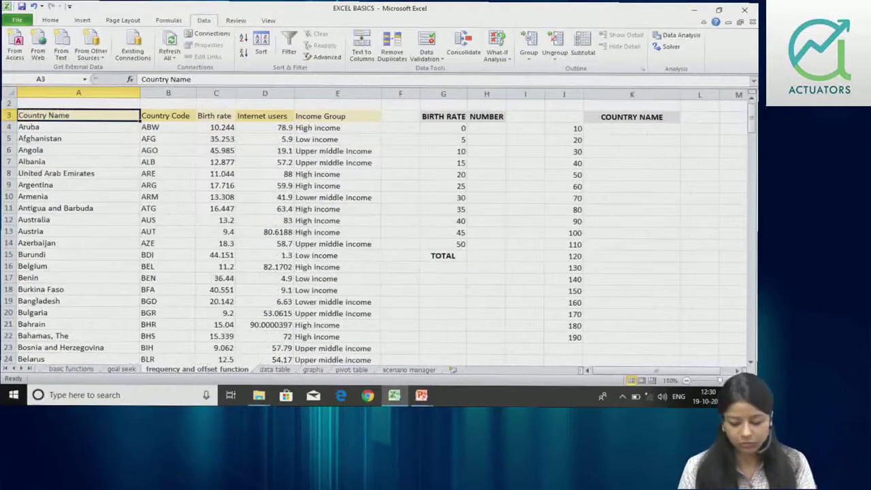
scroll(212, 227, "up", 1)
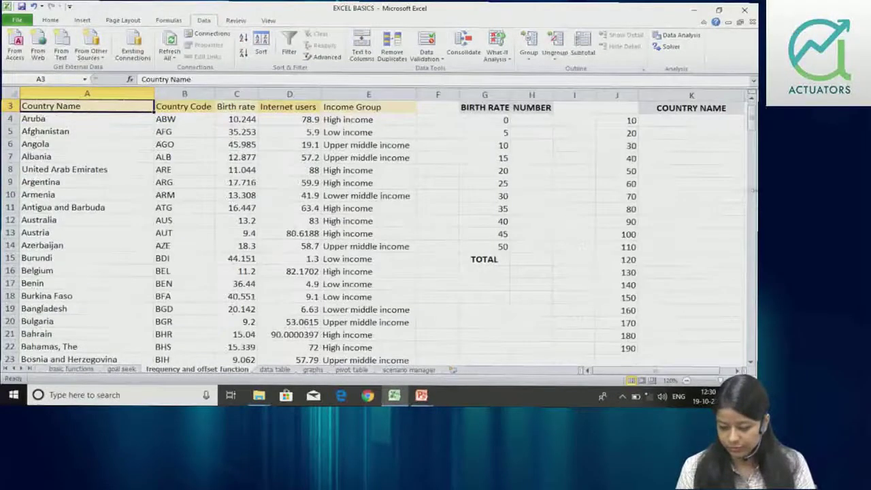
scroll(753, 127, "up", 1)
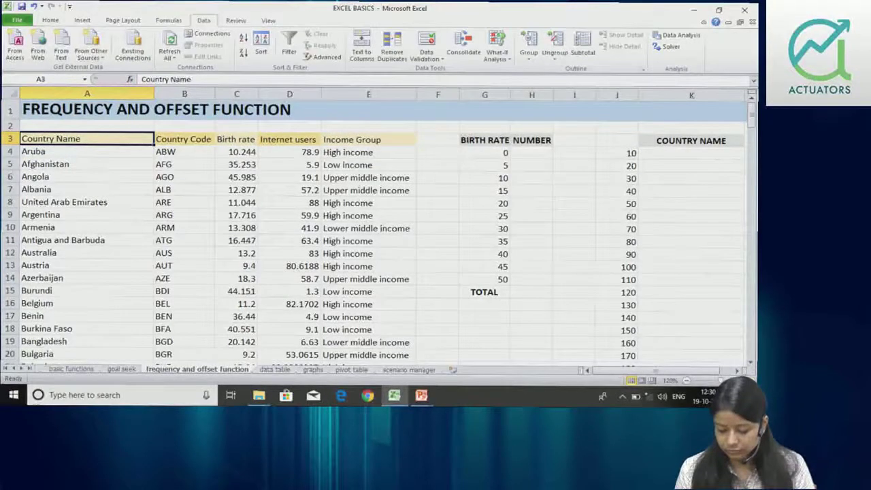
scroll(755, 200, "up", 1)
left_click_drag(755, 200, 754, 112)
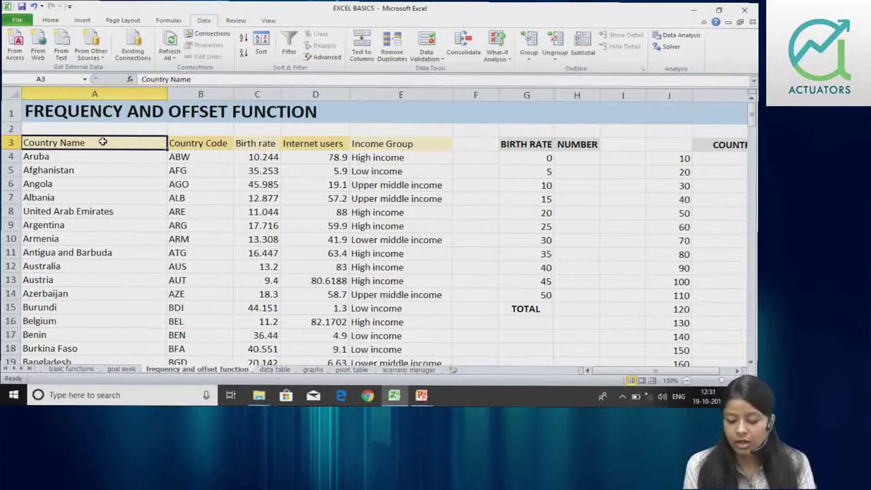
left_click_drag(541, 146, 543, 253)
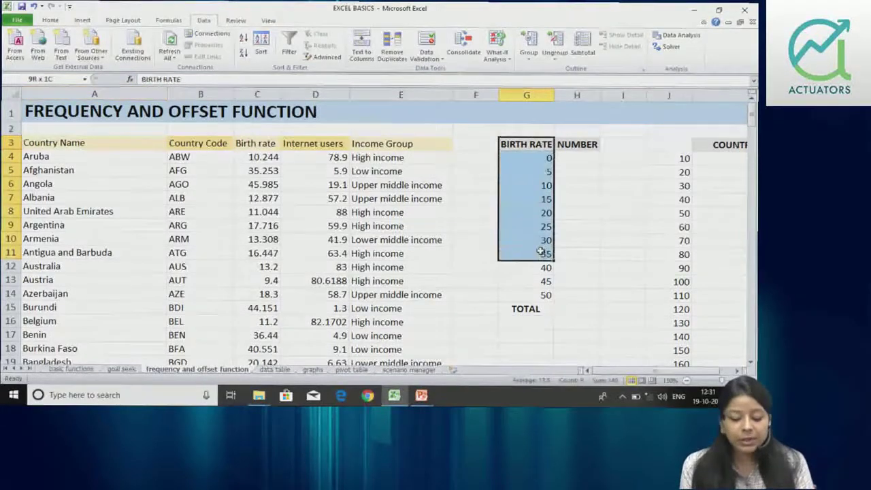
left_click_drag(253, 144, 257, 320)
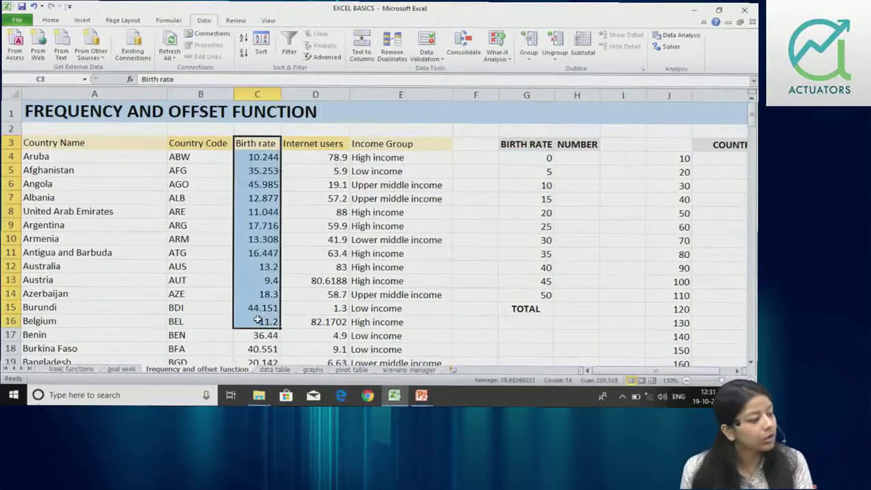
left_click(257, 320)
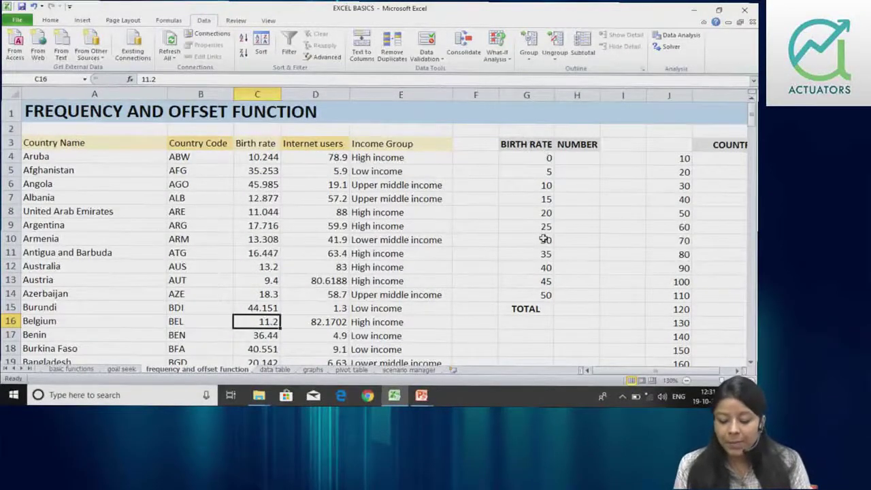
left_click_drag(533, 157, 546, 295)
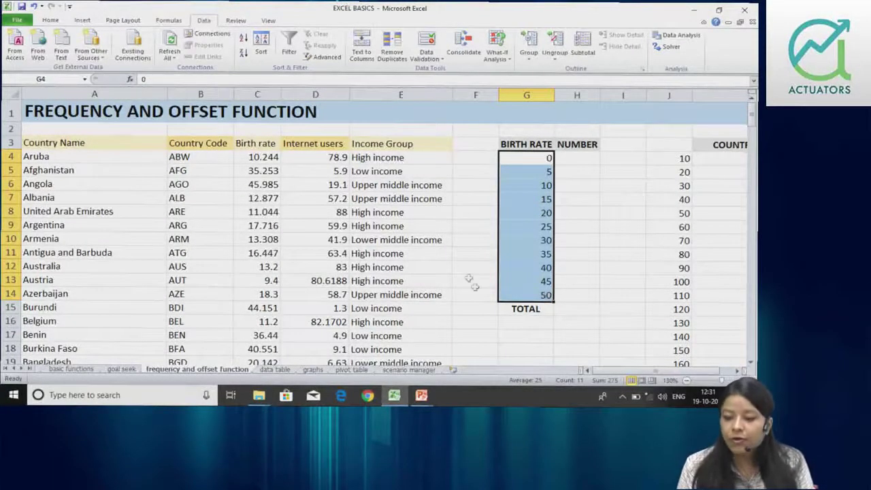
left_click(530, 160)
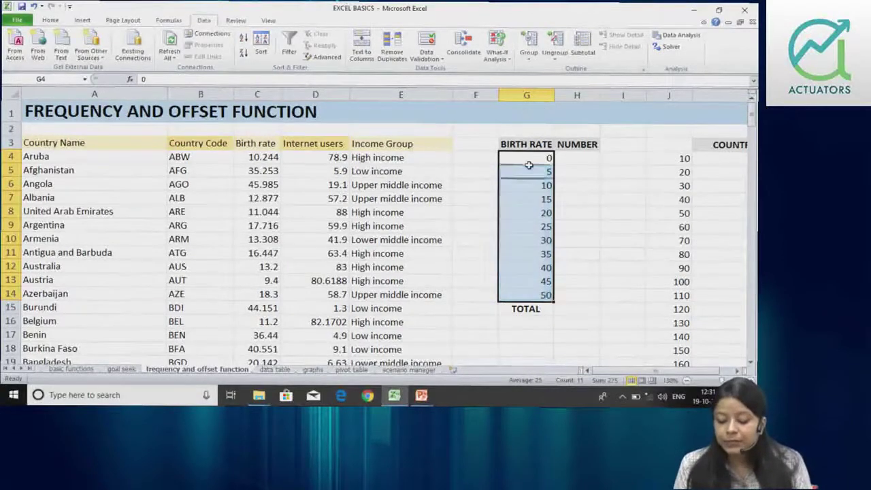
left_click(584, 154)
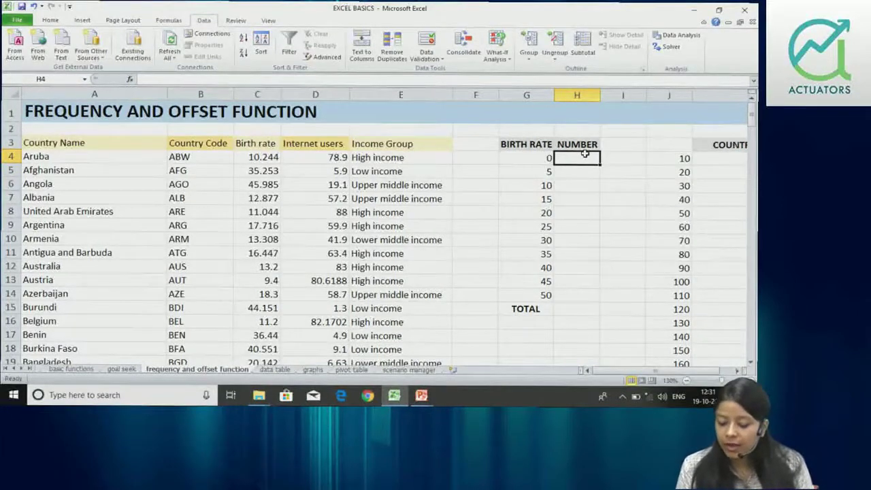
left_click(585, 169)
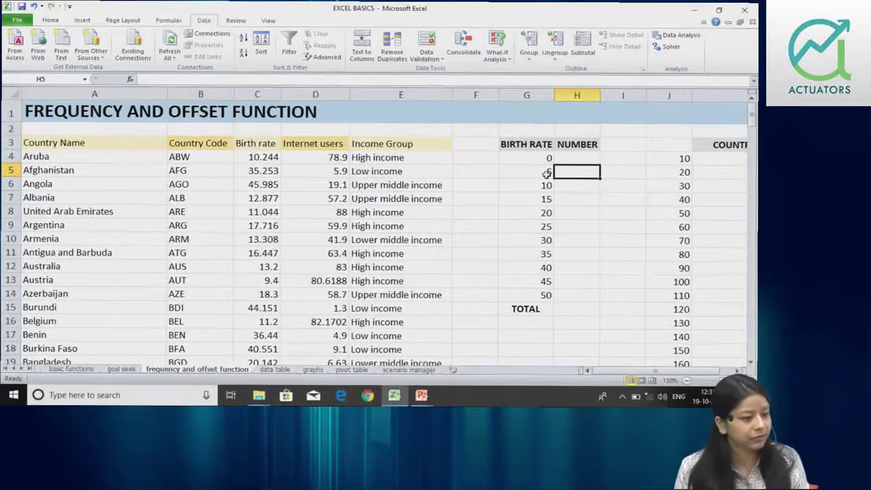
left_click(581, 190)
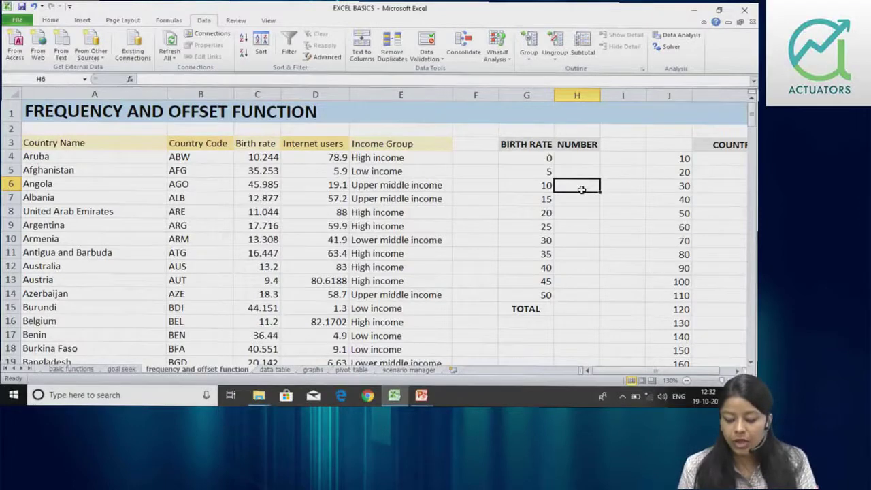
mouse_move(542, 146)
left_mouse_down()
mouse_move(551, 270)
mouse_move(583, 294)
left_mouse_up()
left_click(584, 295)
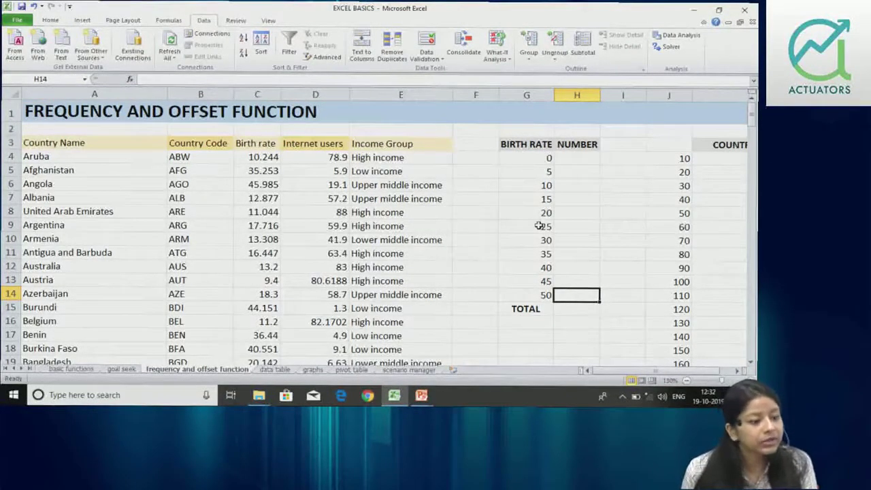
left_click(585, 158)
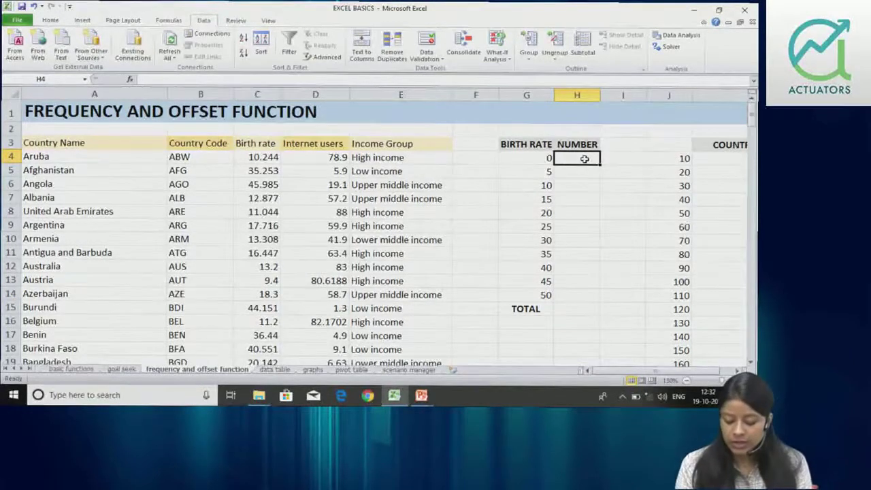
type("0")
key("Return")
type("5")
key("Return")
type("10")
key("Return")
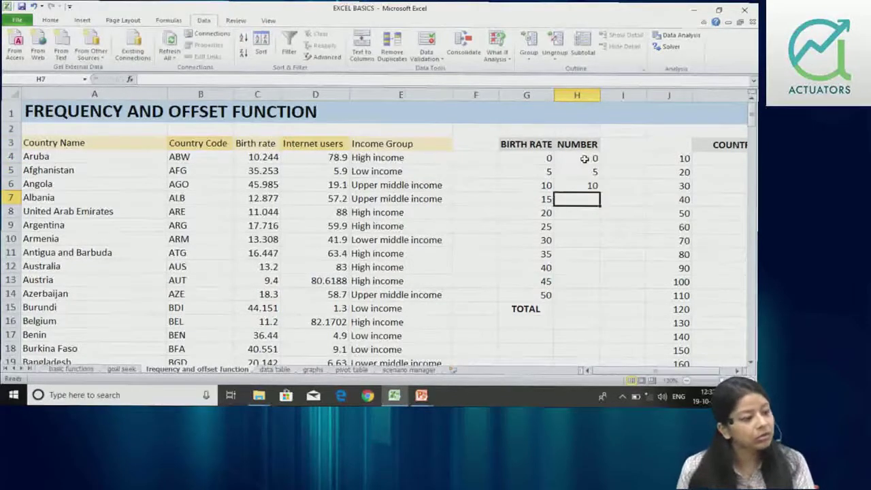
left_click_drag(584, 158, 593, 188)
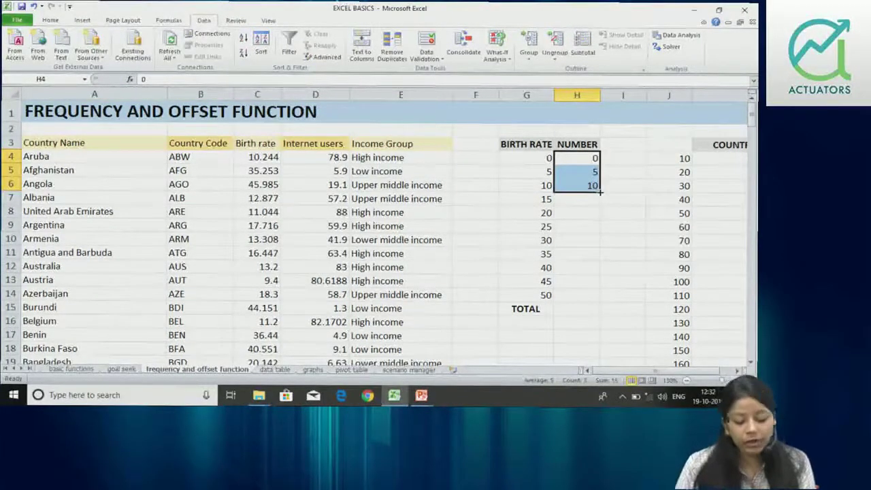
left_click_drag(599, 193, 598, 298)
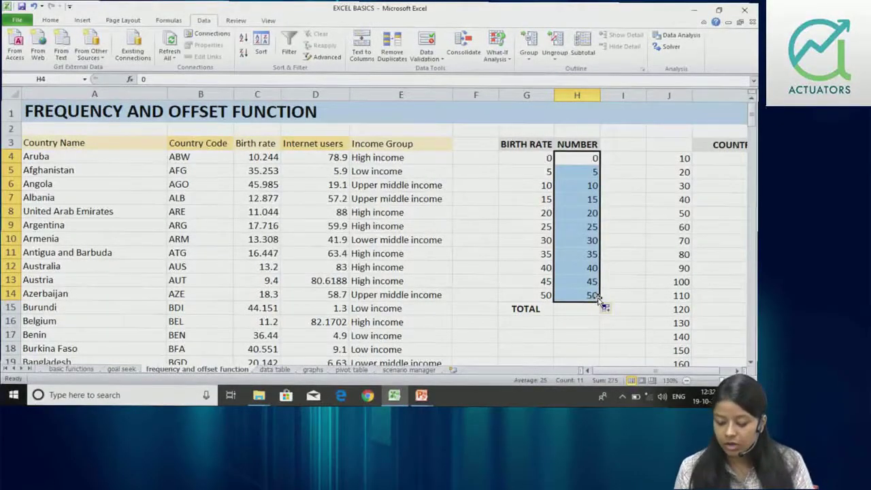
left_click(592, 188)
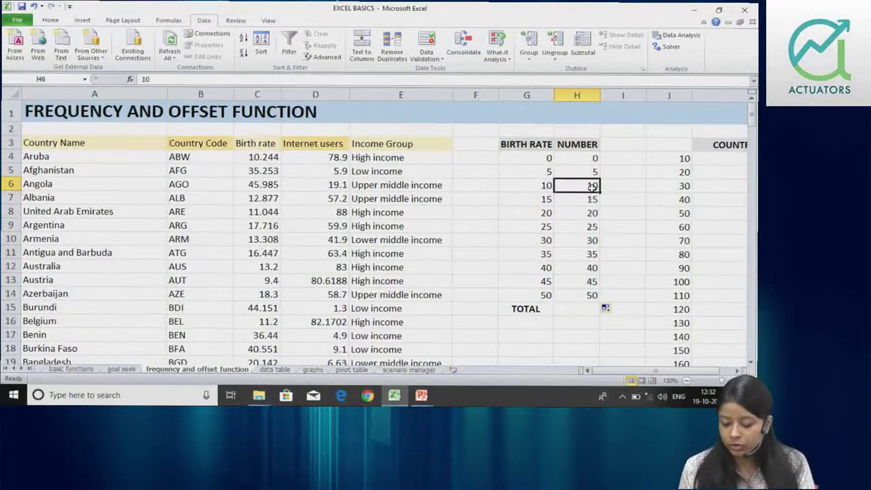
left_click_drag(592, 158, 590, 308)
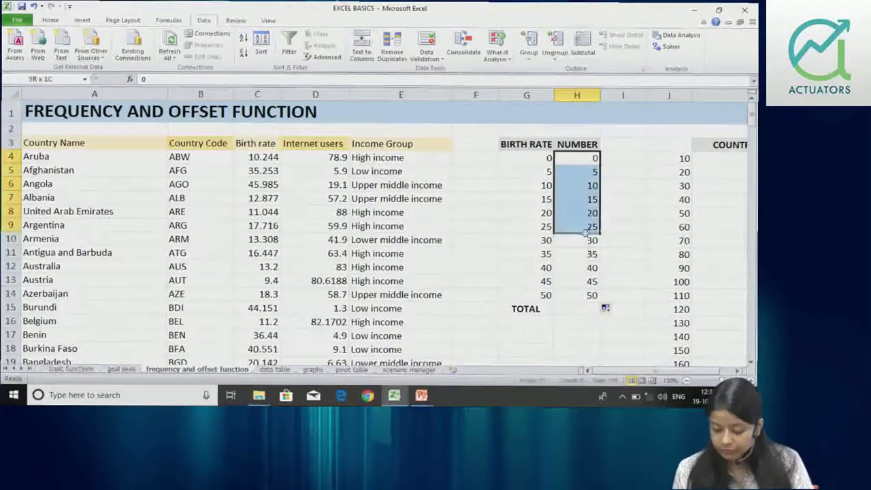
key("Delete")
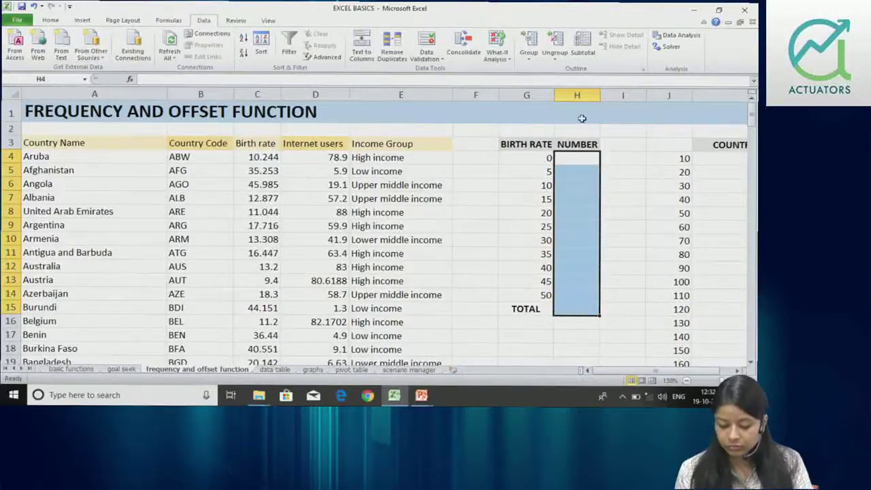
left_click(579, 158)
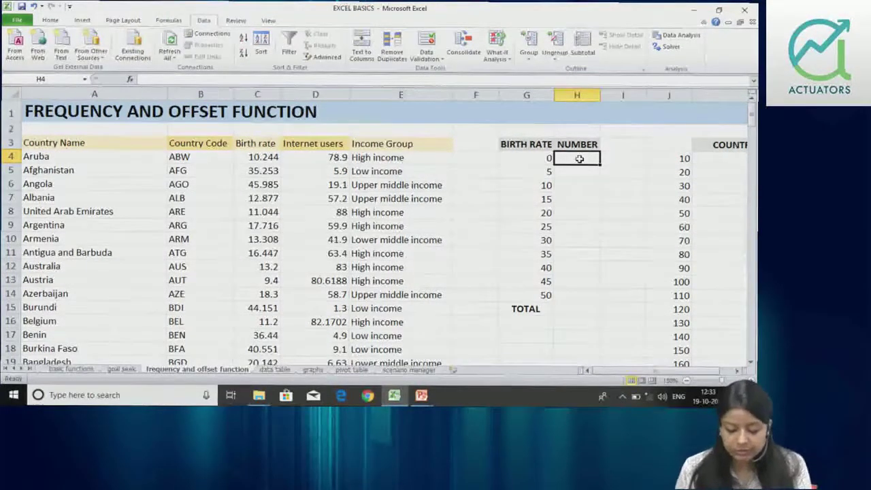
- Select the empty NUMBER cells H4:H14 beside the birth-rate bins 0 to 50
left_click_drag(548, 158, 539, 281)
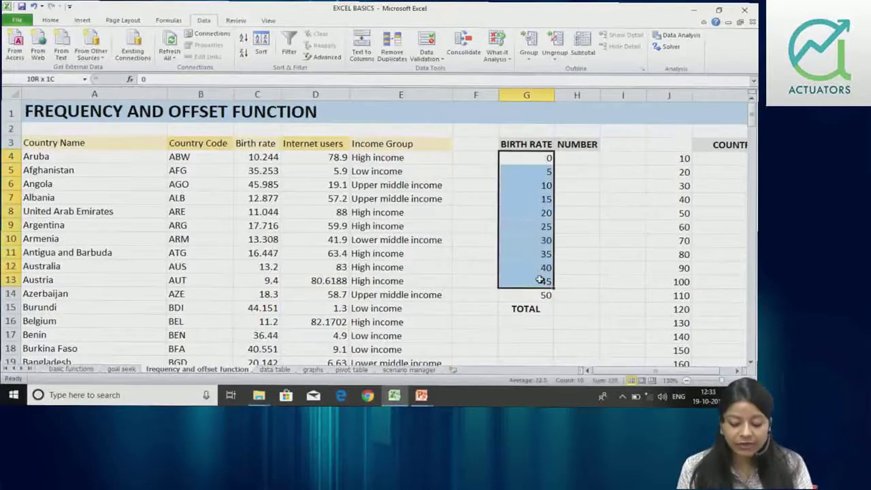
left_click(539, 282)
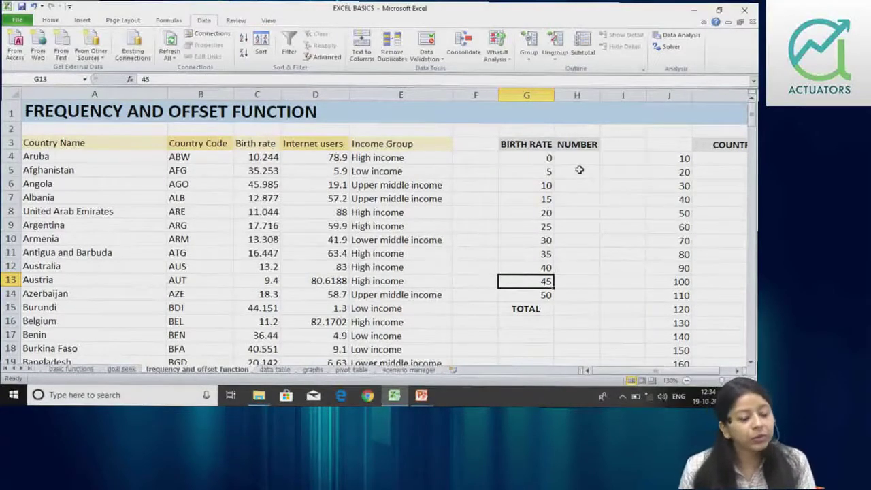
left_click_drag(579, 169, 573, 157)
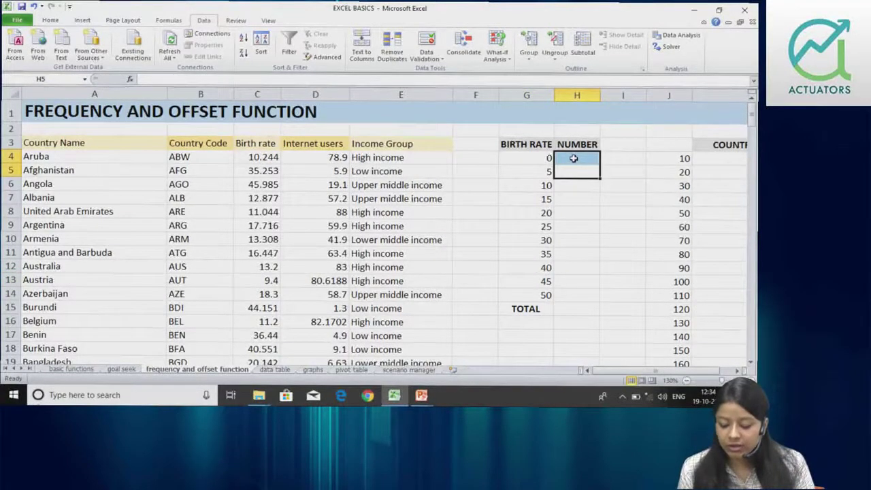
left_click(573, 157)
left_click(591, 198)
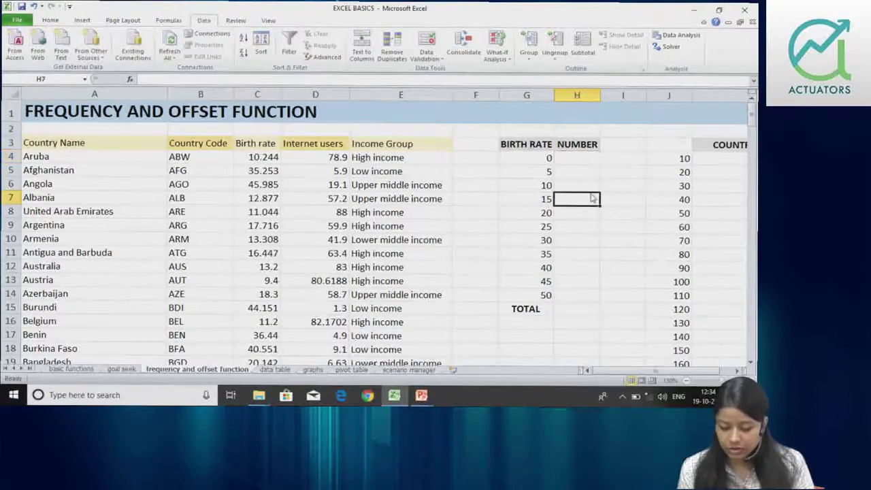
left_click_drag(581, 159, 576, 296)
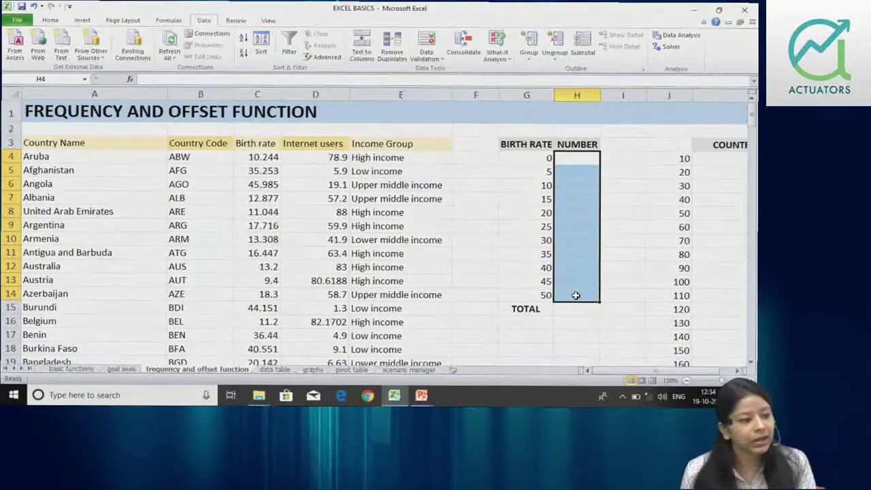
left_click(211, 81)
- Enter =FREQUENCY(C4:C198,G4:G14) as an array formula across H4:H14
left_click(211, 80)
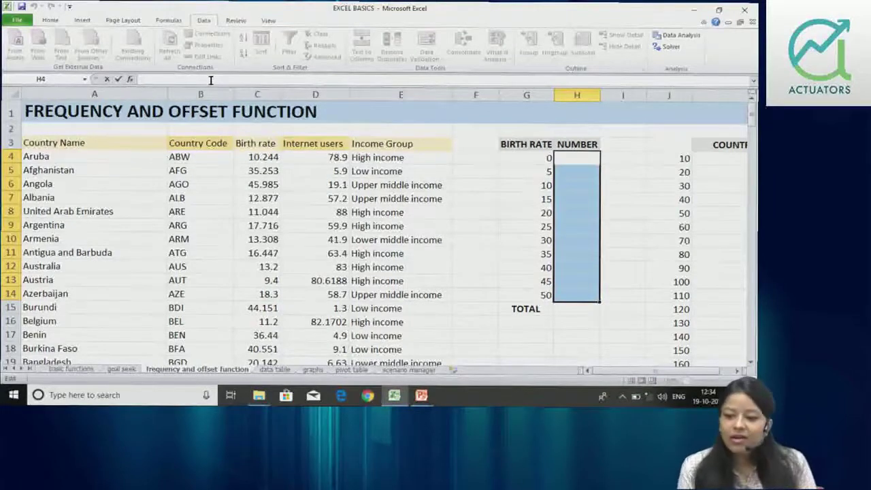
type("=")
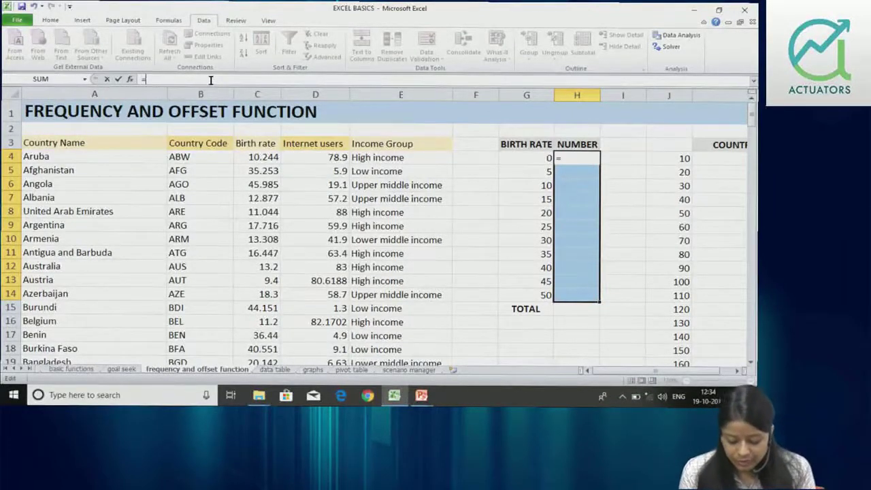
type("FREQUENCY")
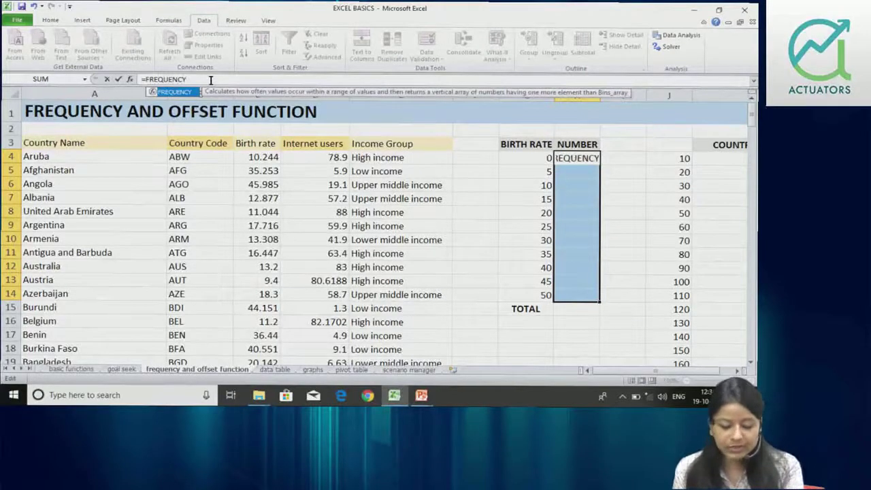
type("(")
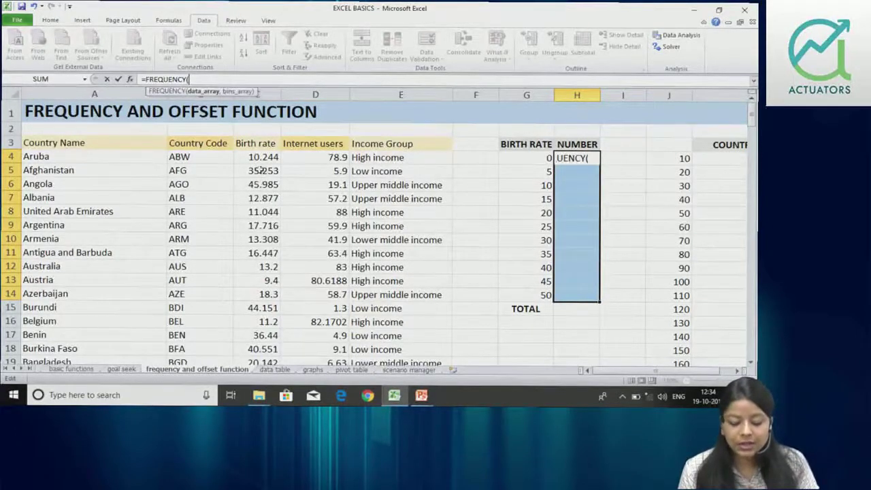
left_click(253, 157)
key("ctrl+shift+Down")
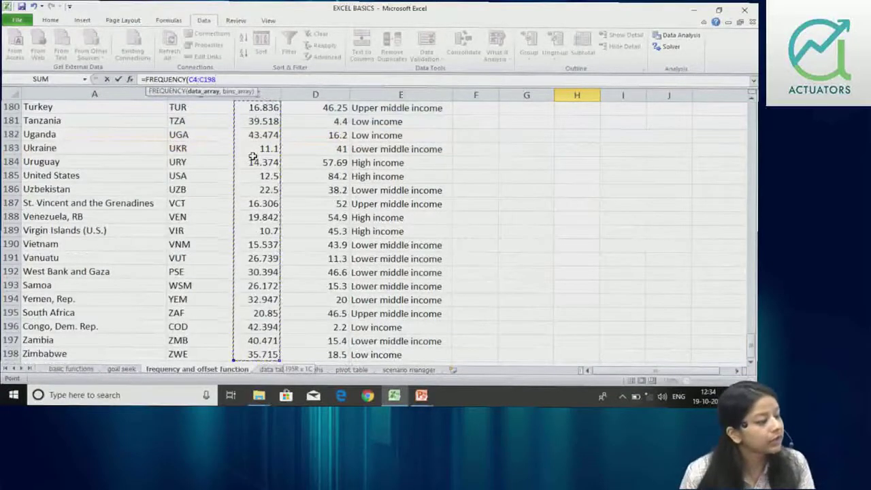
left_click_drag(752, 355, 753, 115)
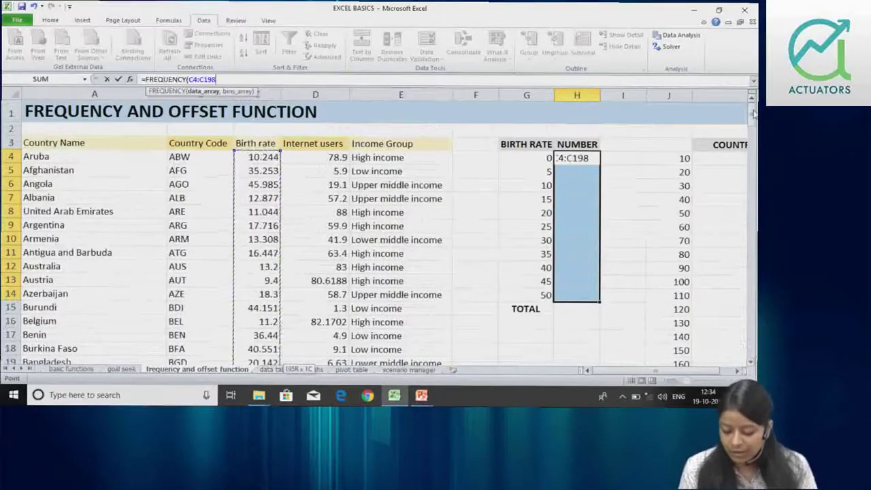
type(",")
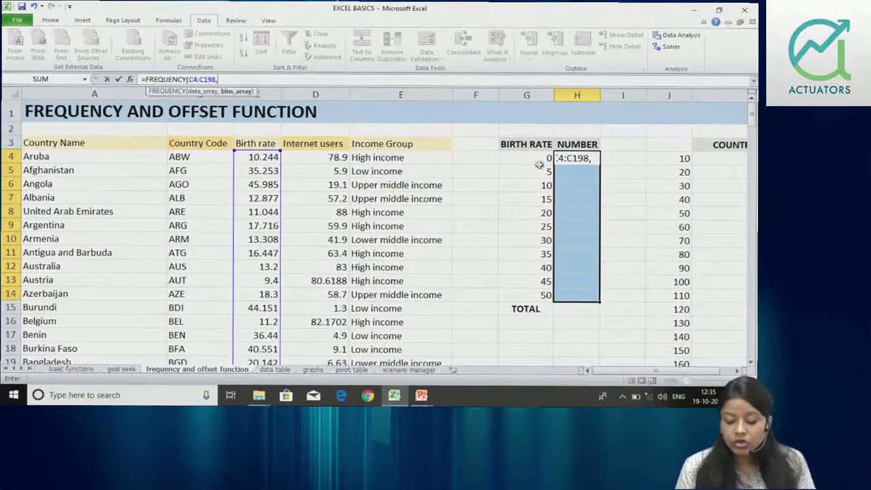
left_click_drag(535, 158, 544, 291)
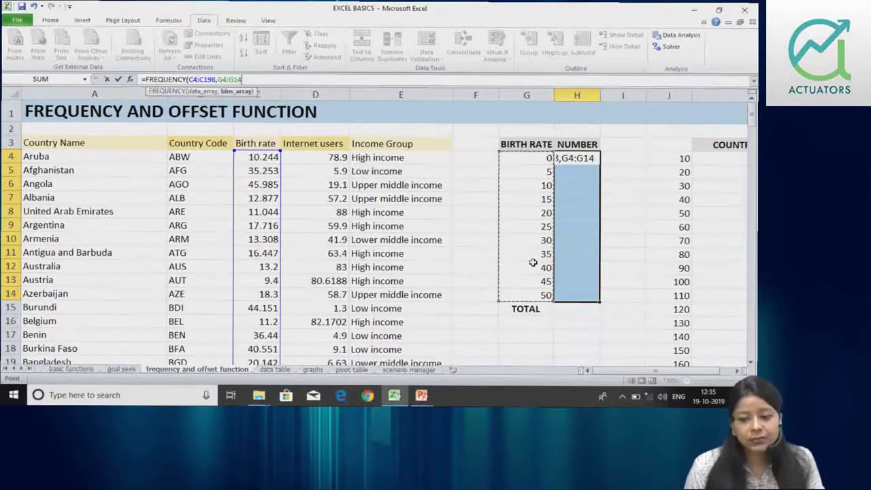
type(")")
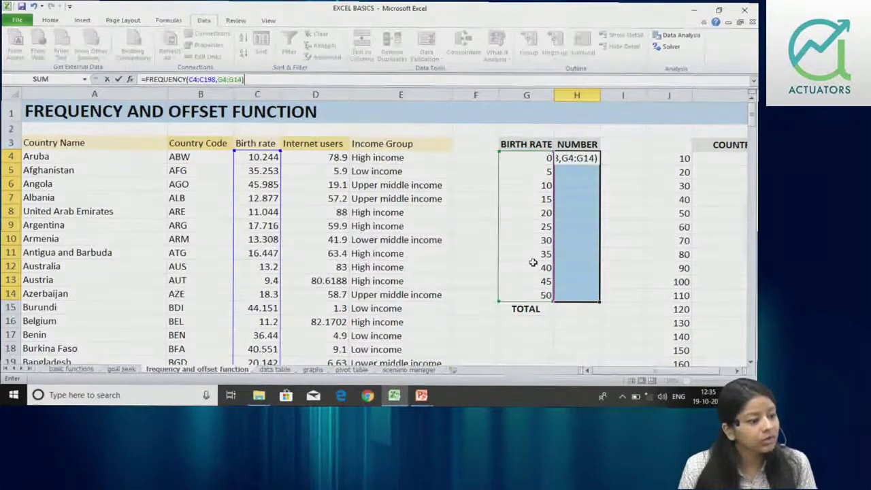
key("ctrl+shift+Return")
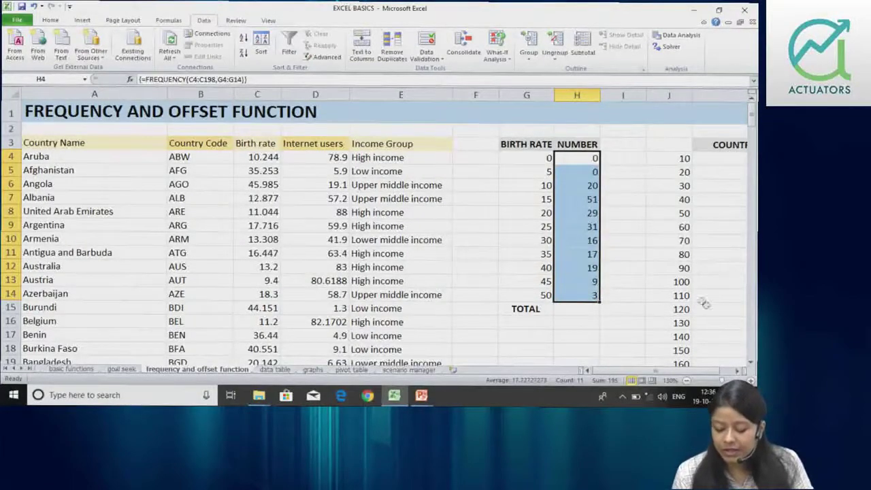
left_click(253, 155)
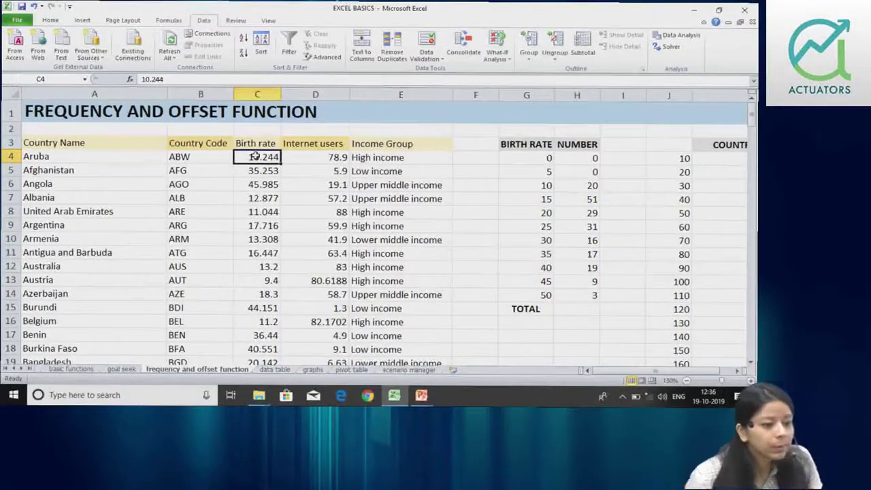
- Count the birth rates in F6 with =COUNT(C4:C198), giving 195
left_click(588, 311)
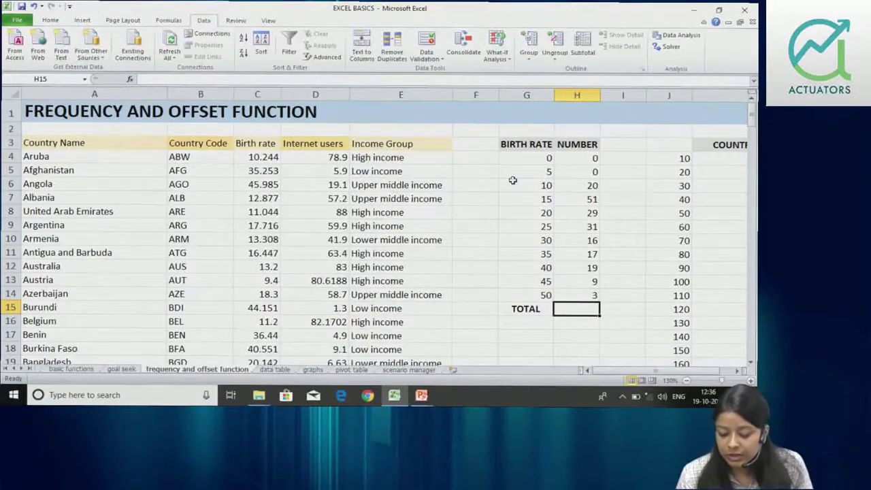
left_click(488, 180)
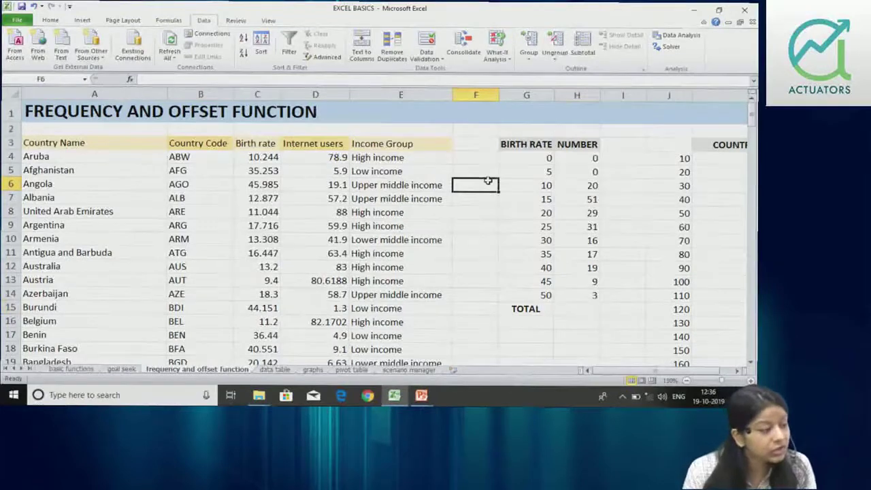
type("=COUNT(")
left_click(265, 156)
key("ctrl+shift+Down")
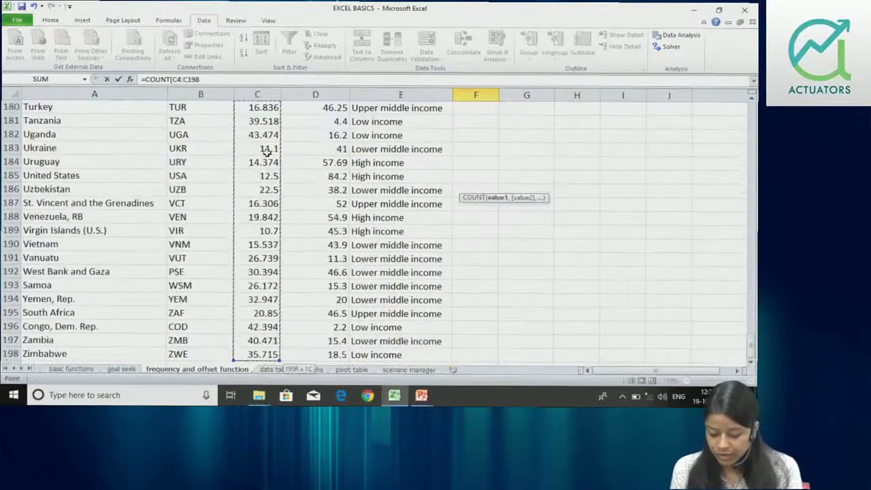
type(")")
key("Return")
- Total the frequency counts in H15 with =SUM(H4:H14), giving 195
scroll(268, 152, "up", 2)
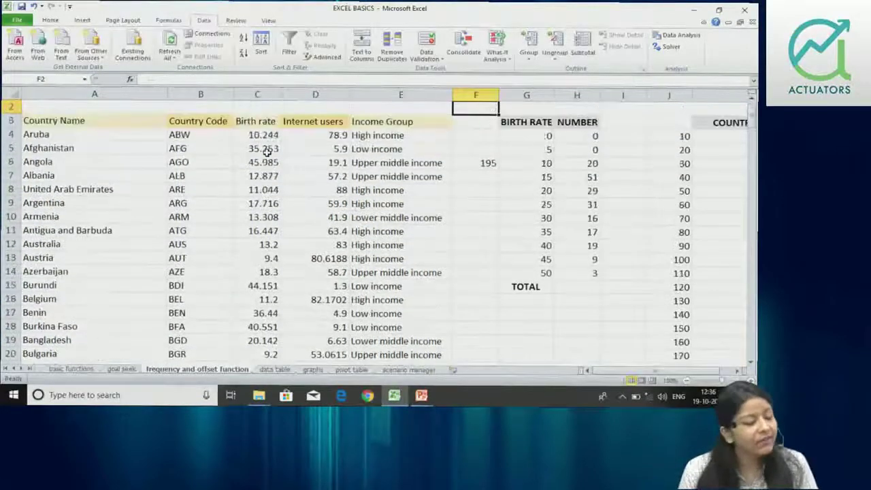
key("Down")
key("Down")
key("Down")
key("Right")
key("Right")
key("Up")
key("Up")
key("Up")
type("=TOTAL")
key("BackSpace")
key("BackSpace")
key("BackSpace")
key("BackSpace")
key("BackSpace")
type("S")
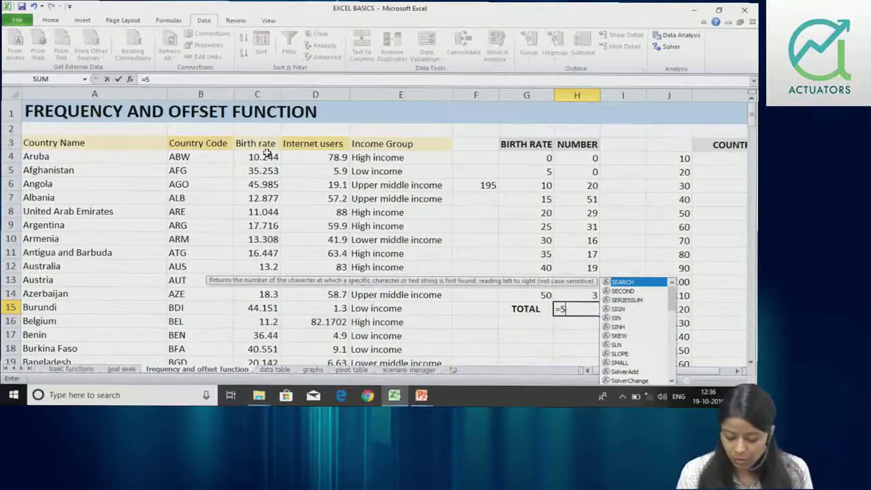
type("UM(")
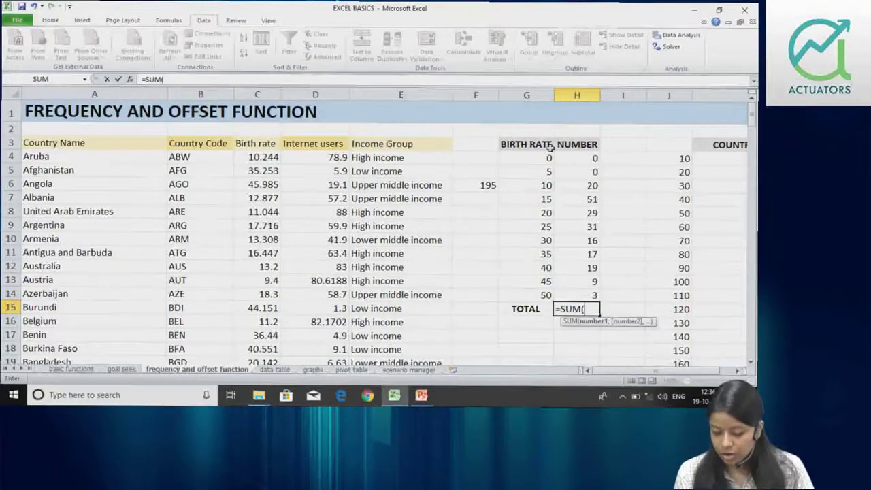
left_click_drag(588, 158, 585, 295)
type(")")
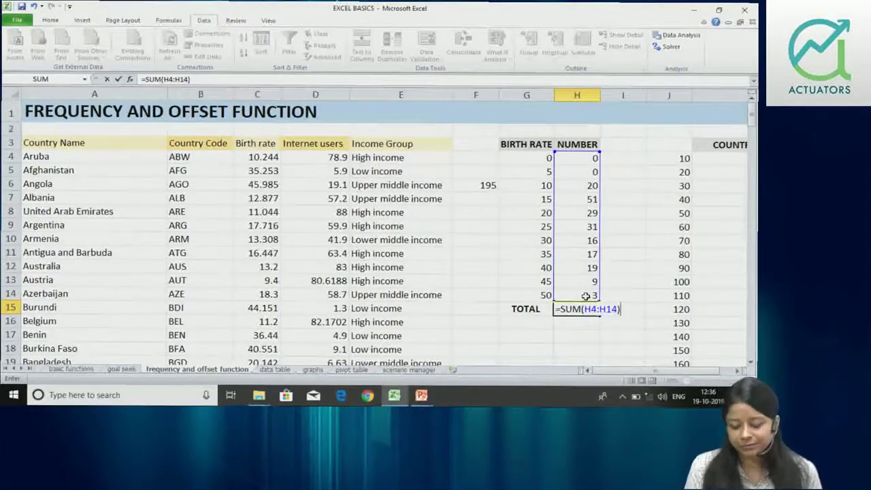
key("Return")
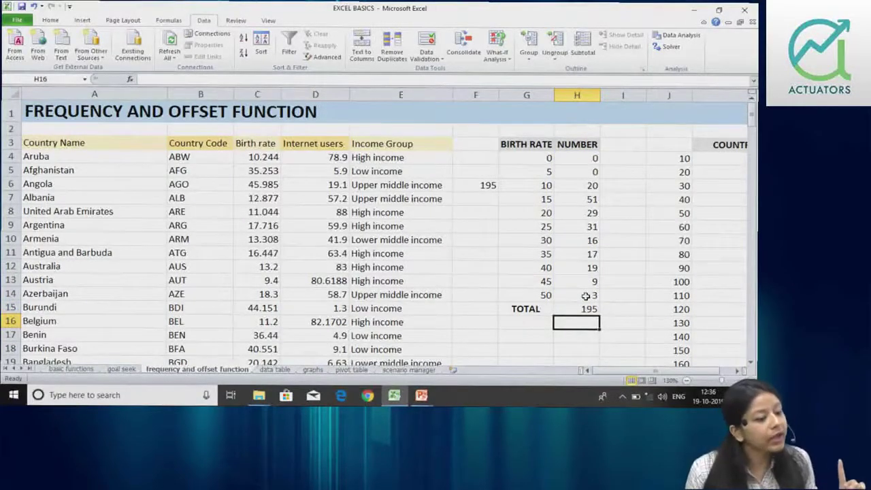
left_click(595, 229)
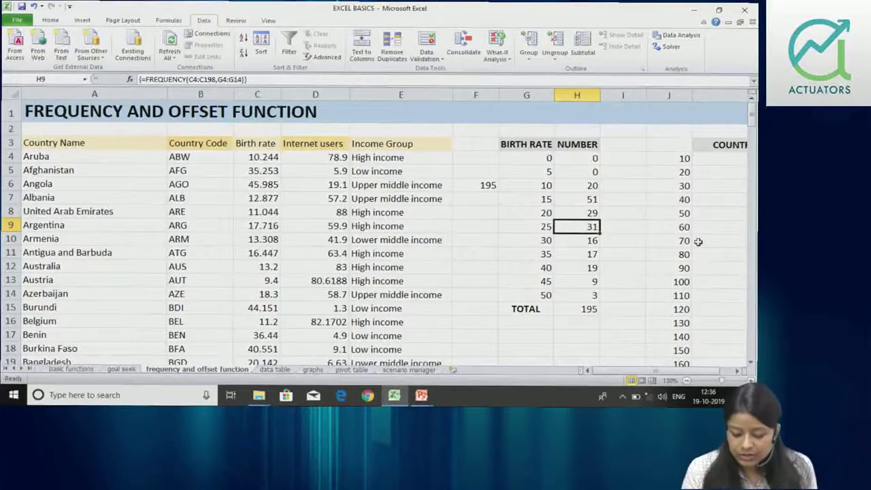
type("78")
key("Return")
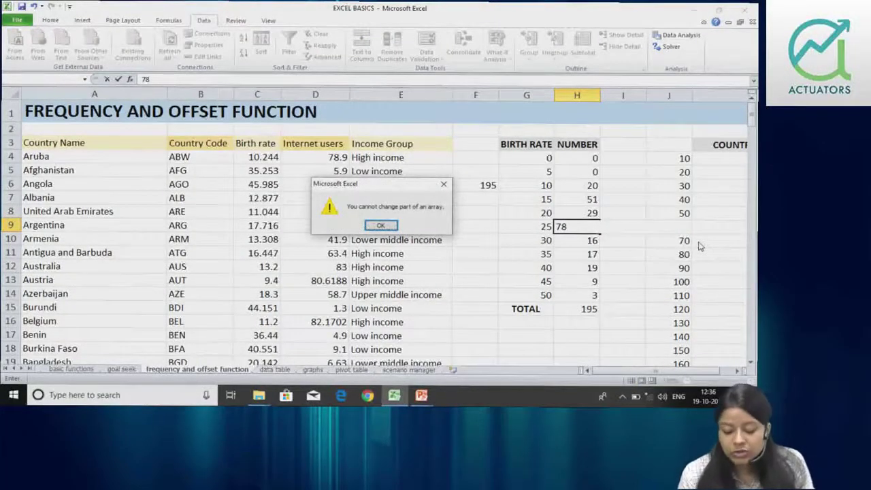
key("Return")
key("Return")
key("Return")
key("Escape")
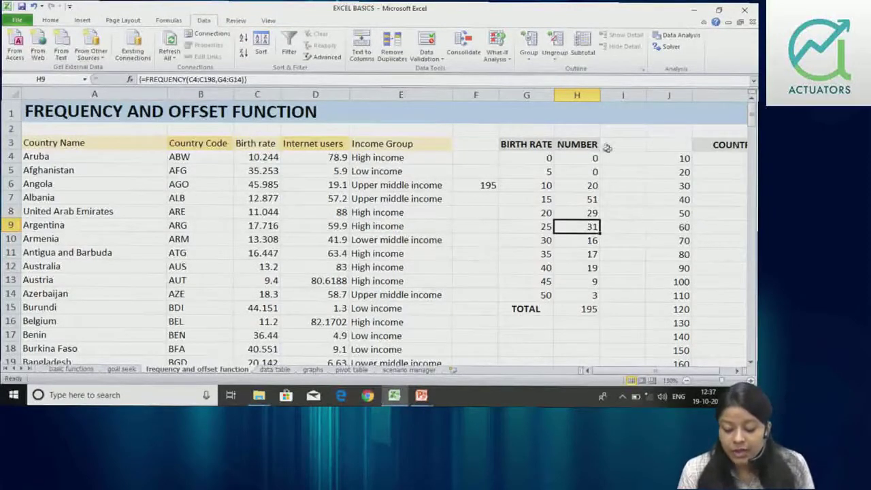
left_click_drag(593, 158, 578, 290)
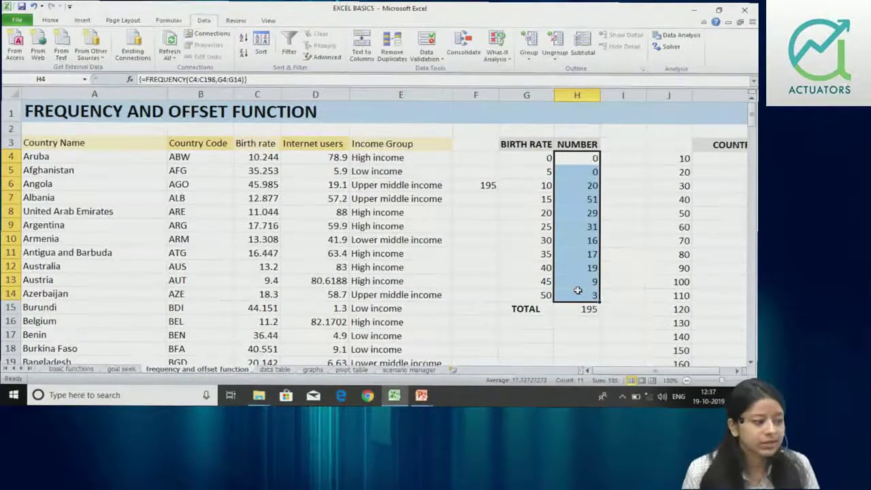
left_click(577, 290)
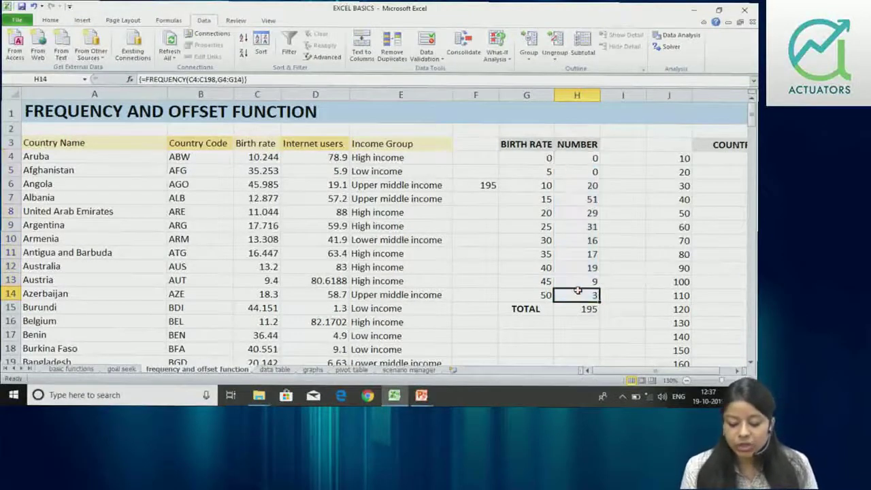
left_click(579, 307)
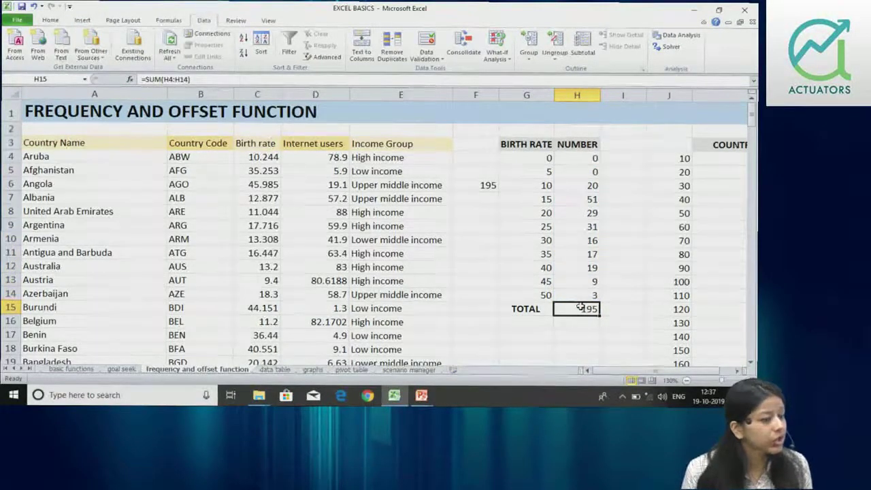
left_click_drag(578, 157, 594, 286)
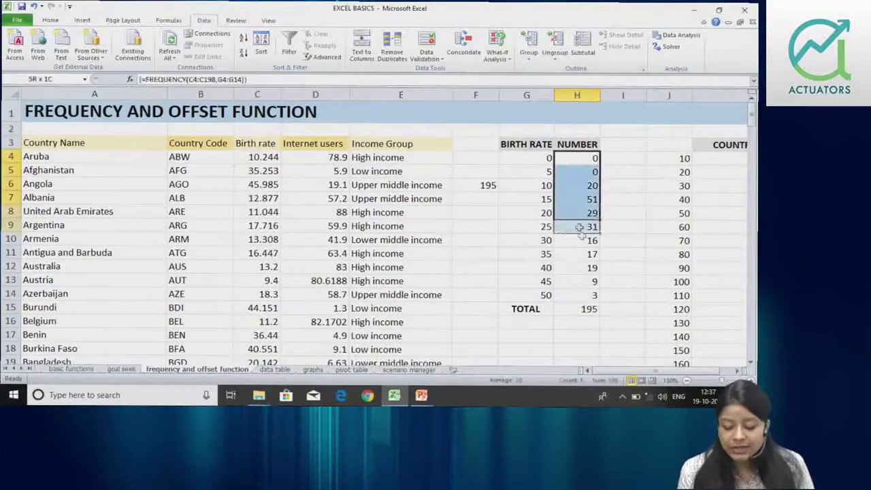
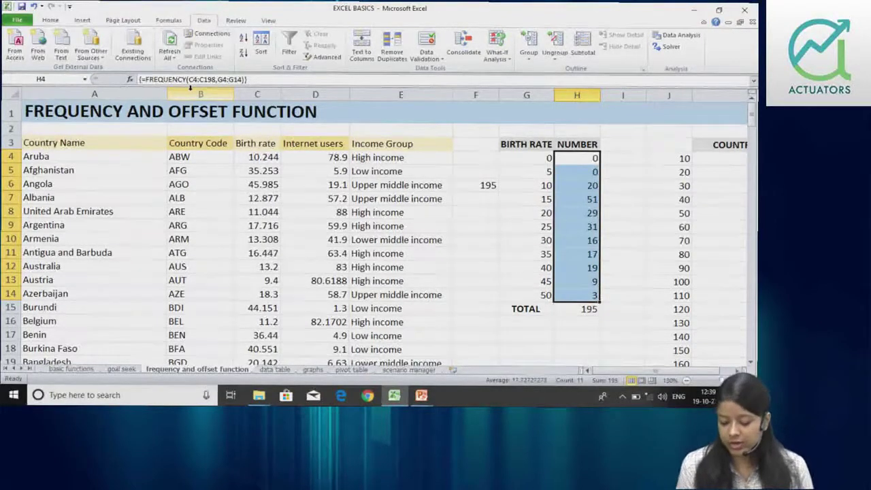
- Select the count of 16 in NUMBER, check the topics slide, then step along row 10 to Armenia
left_click(564, 238)
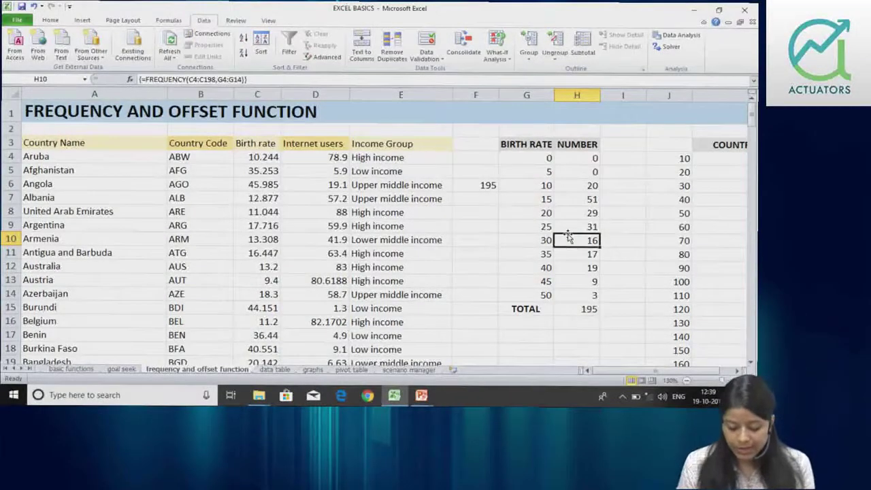
key("alt+Tab")
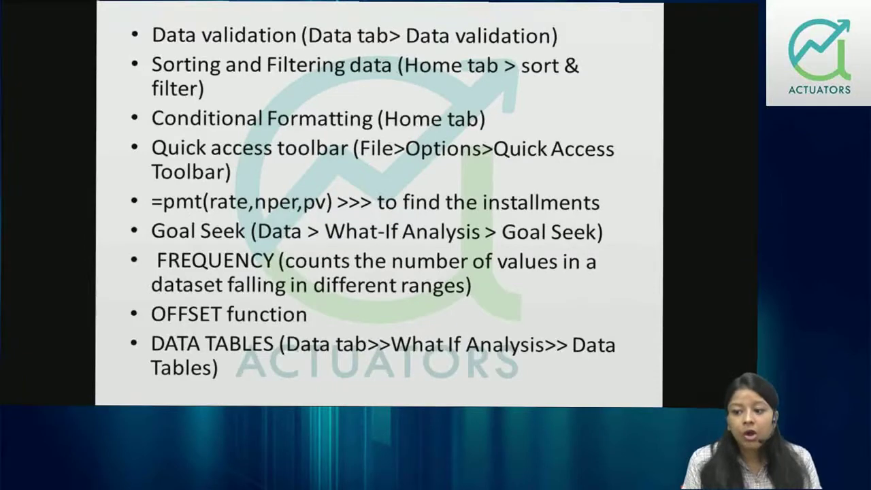
key("alt+Tab")
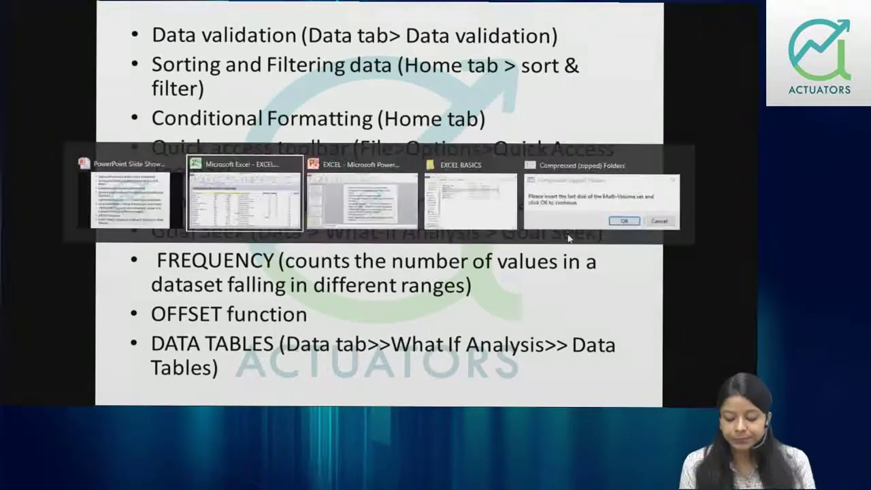
key("Right")
key("Right")
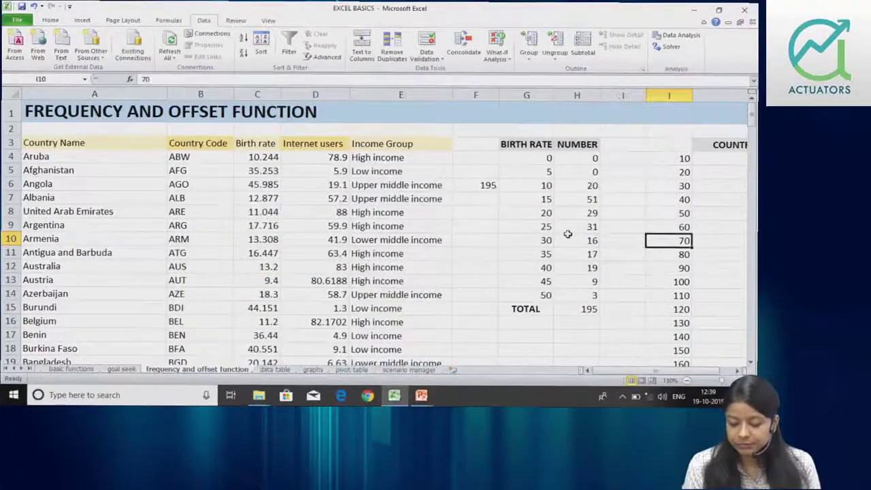
key("Right")
key("Right")
key("Left")
key("Left")
key("Left")
key("Left")
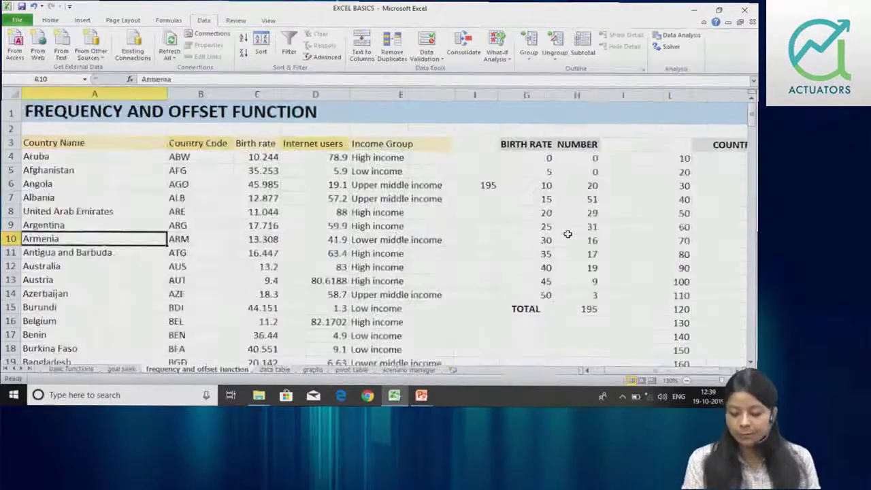
key("Right")
key("Right")
key("Right")
key("Right")
key("Left")
key("Left")
key("Left")
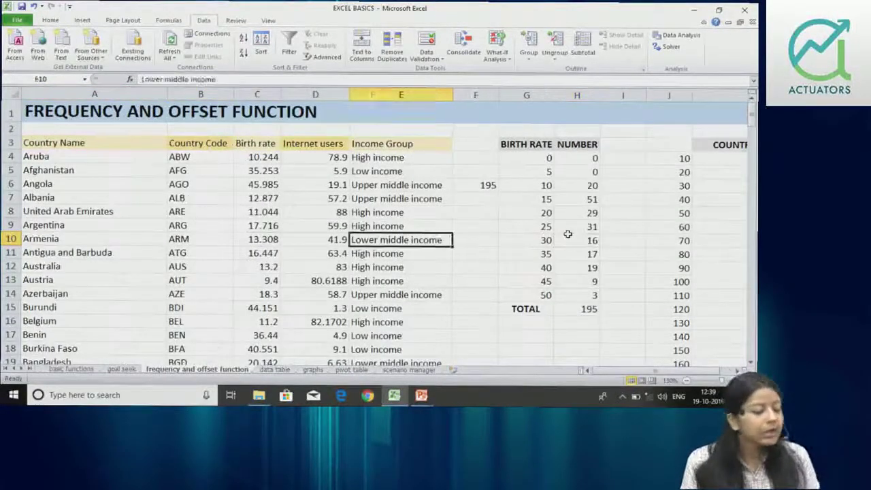
key("Left")
key("Left")
key("Left")
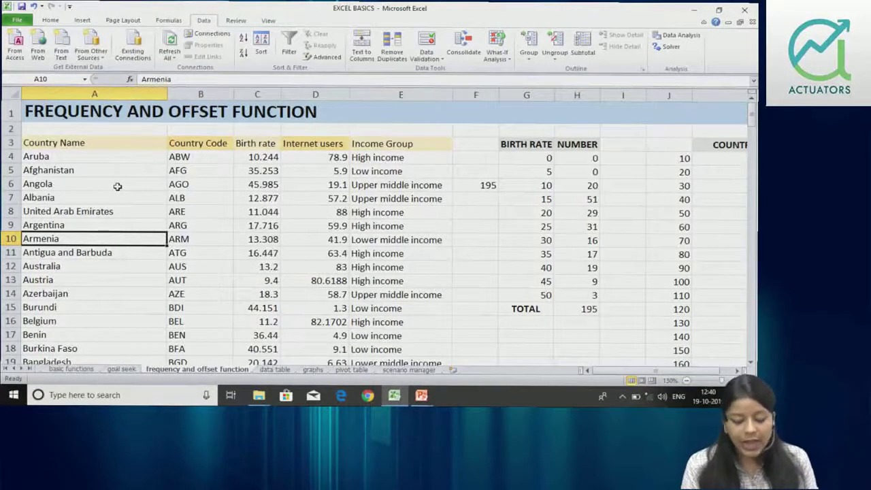
- Step from Aruba down to Austria, then across row 13 to view the BIRTH RATE FREQUENCY formula
left_click(78, 155)
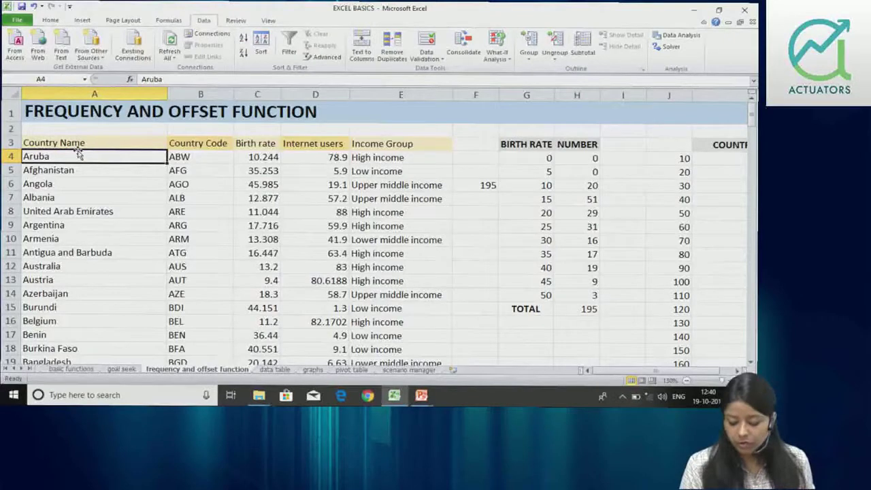
key("Down")
key("Down")
key("Down")
key("Down")
key("Down")
key("Down")
key("Down")
key("Down")
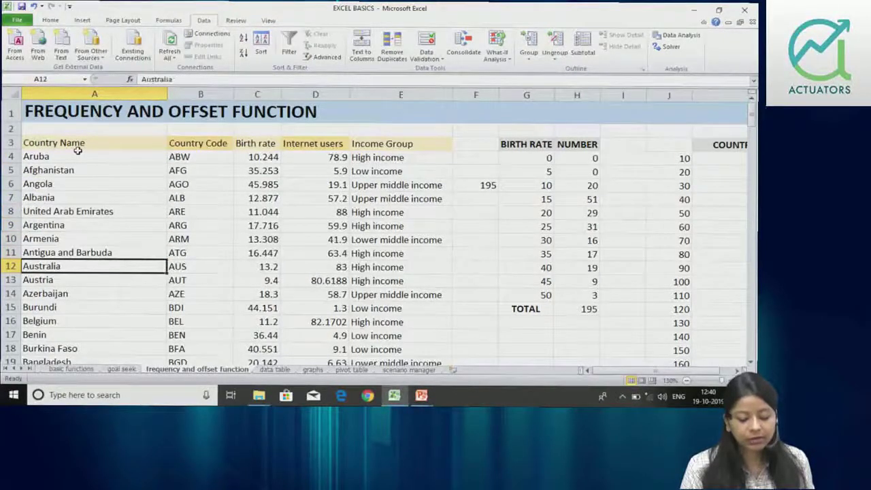
key("Down")
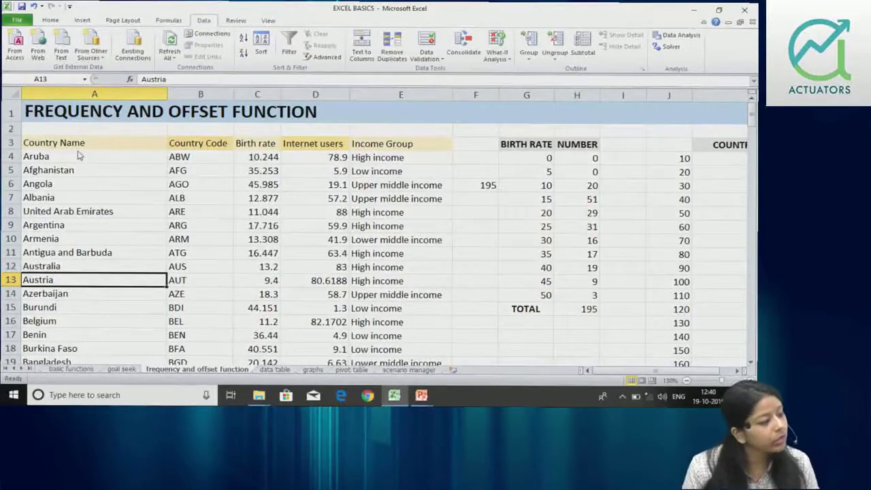
key("Right")
key("Right")
key("Right")
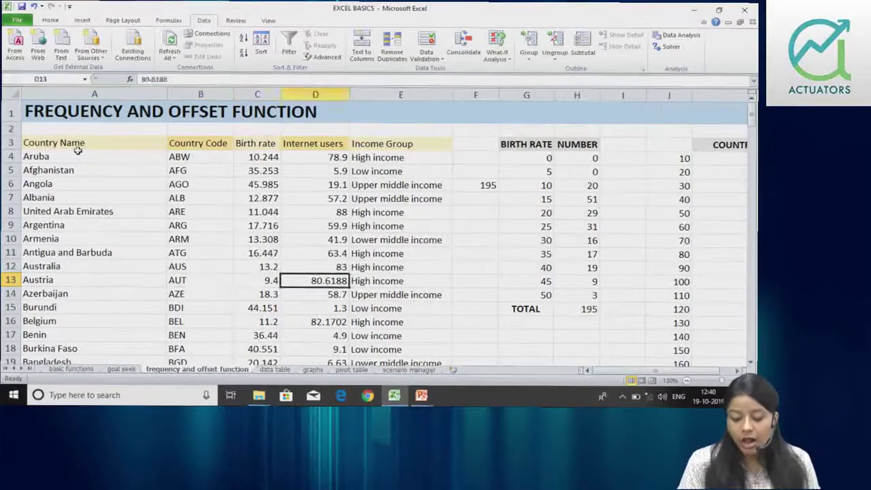
key("Right")
key("Right")
key("Right")
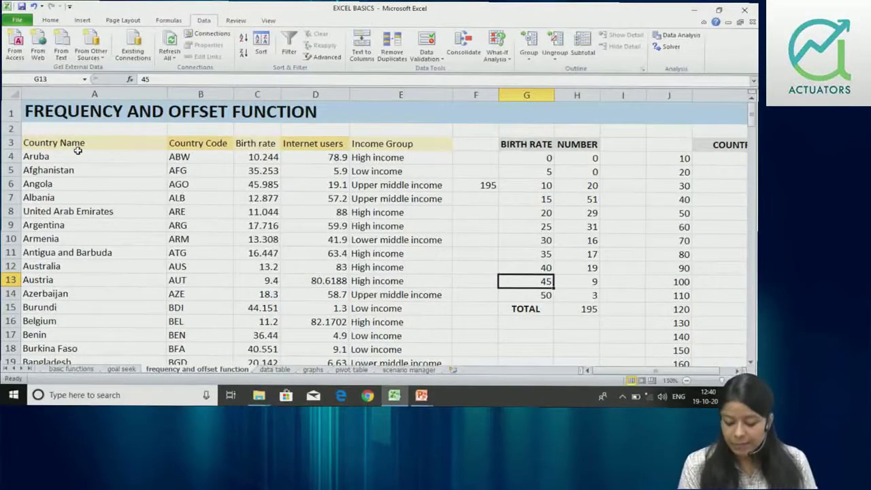
key("Right")
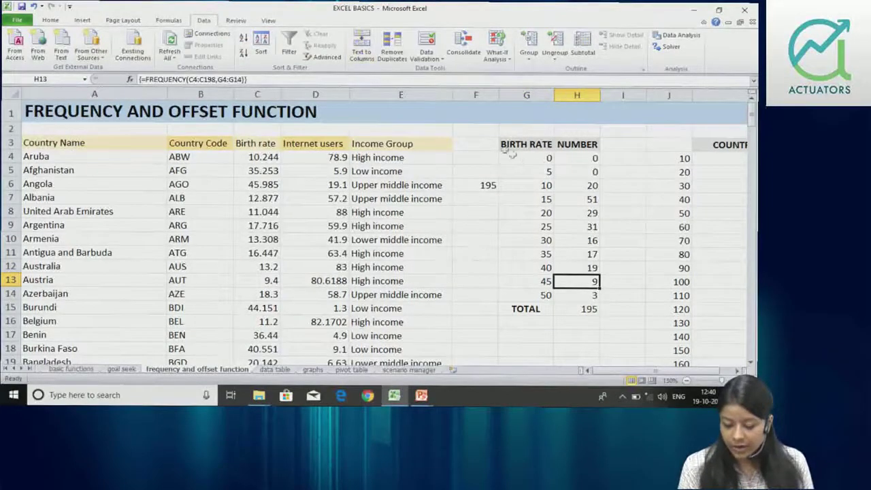
- Freeze the panes at column F so columns A–E stay fixed
left_click(470, 93)
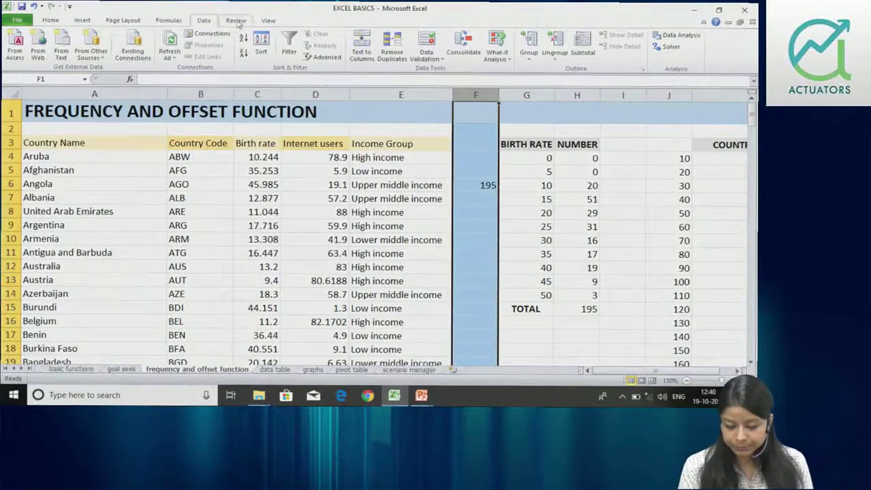
left_click(269, 21)
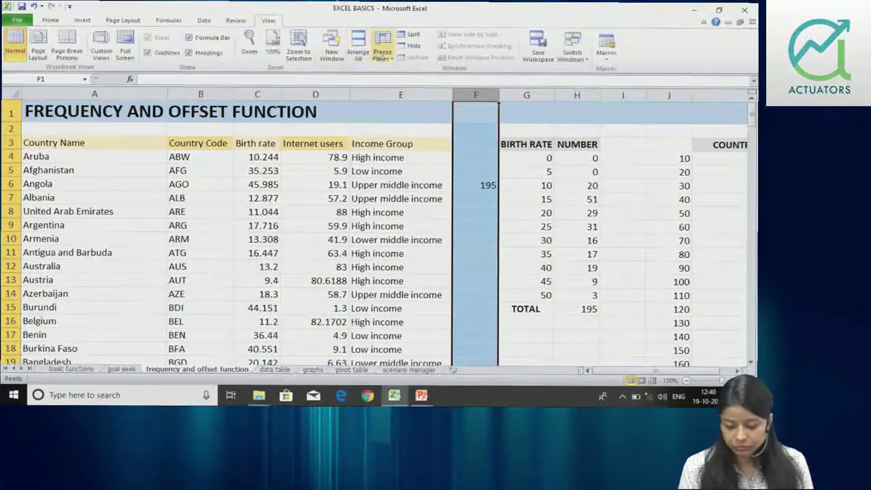
left_click(382, 51)
left_click(410, 83)
- Move to K4 under COUNTRY NAME and cancel the half-typed =OFF formula
left_click(584, 156)
key("Right")
key("Right")
key("Right")
key("Right")
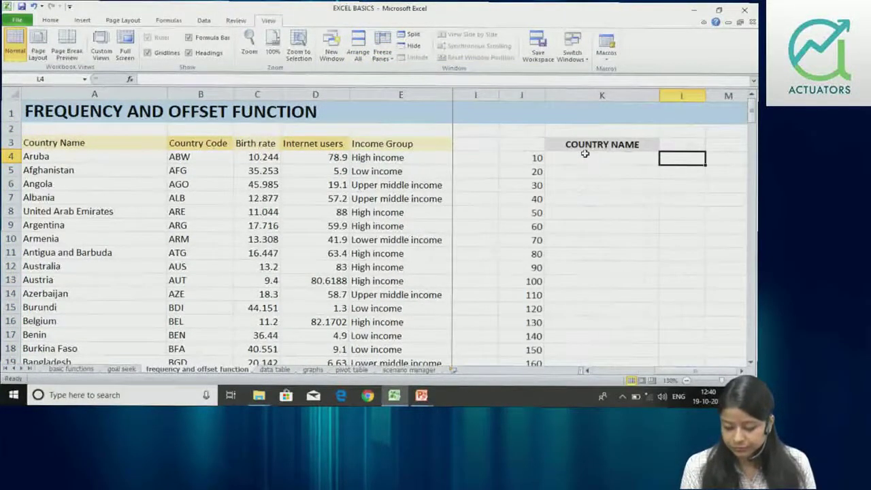
key("Right")
key("Left")
key("Left")
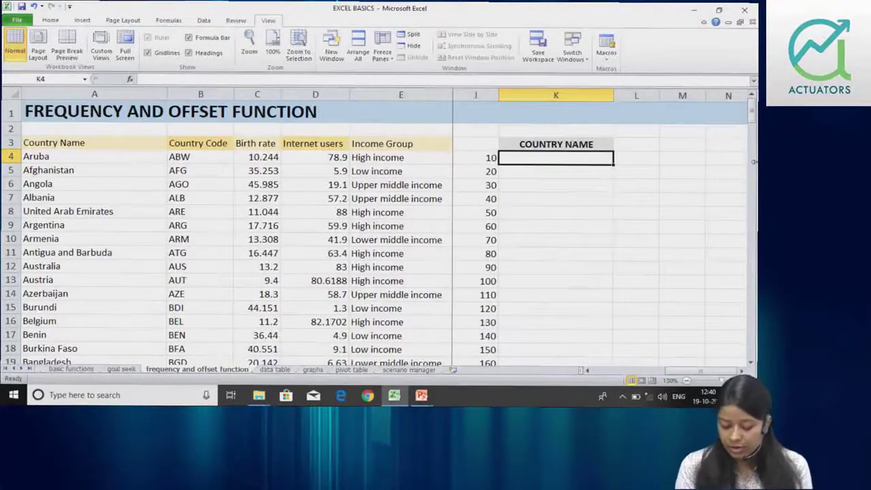
type("=OFF")
key("BackSpace")
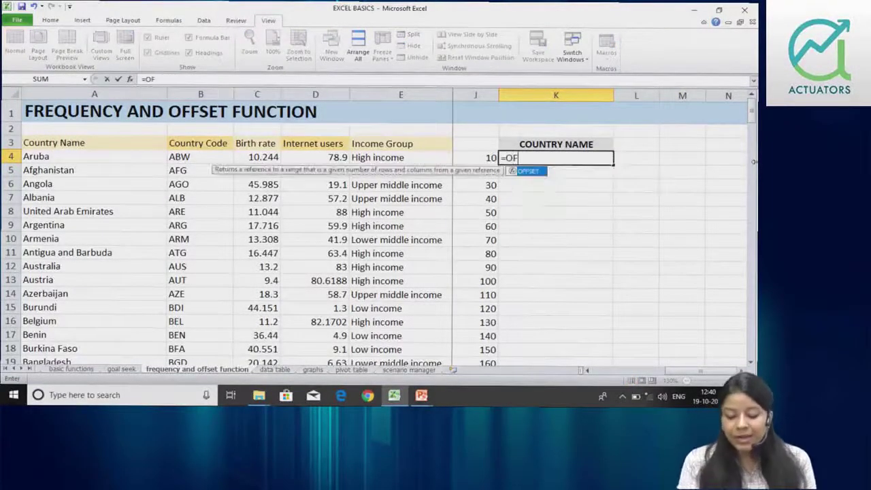
key("Escape")
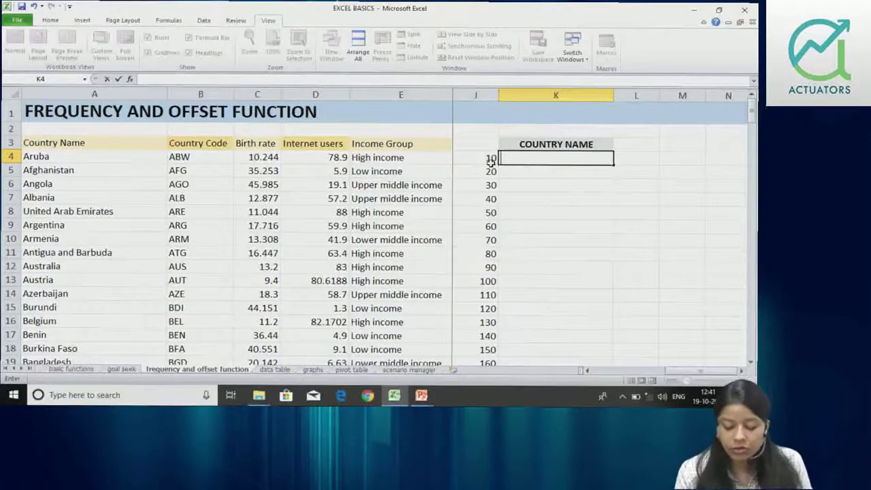
- Begin =OFFSET($A$3,J4, in K4, with absolute A3 as reference and J4 as rows
type("=")
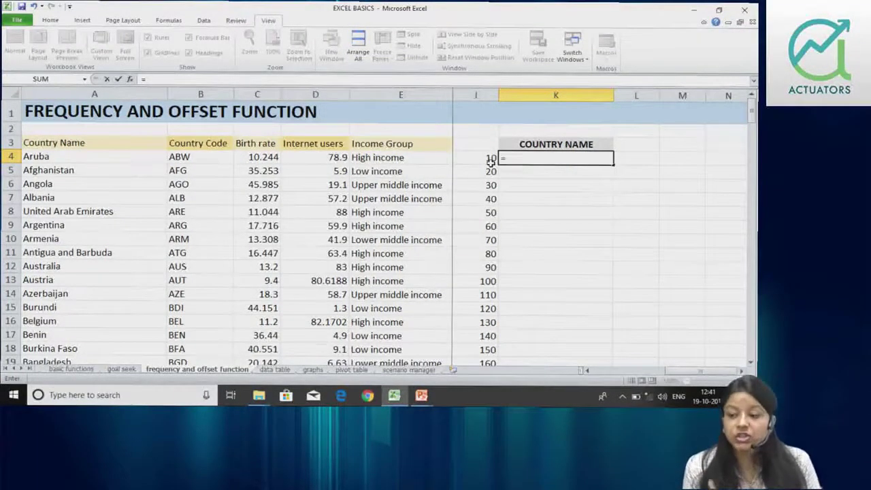
type("OFFSET(")
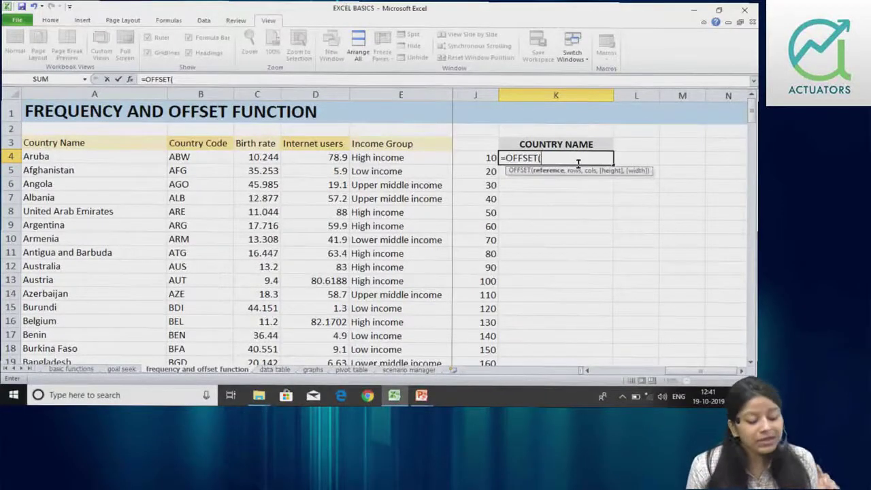
left_click(96, 145)
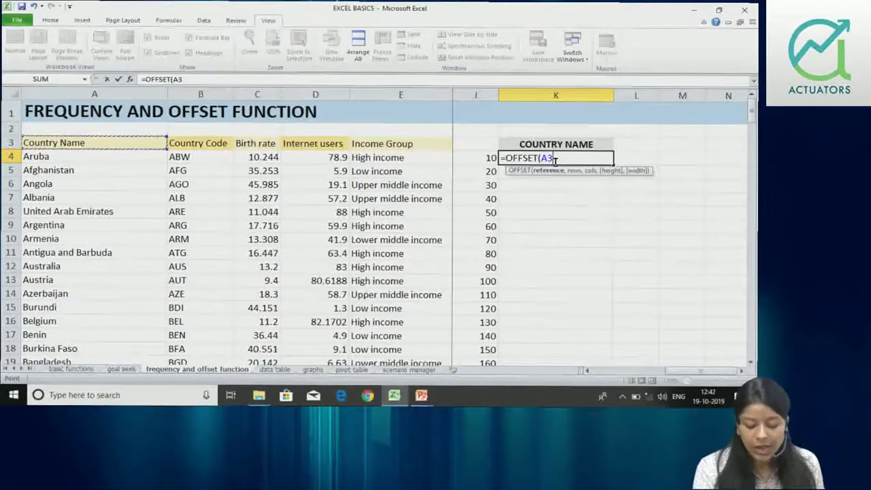
key("F4")
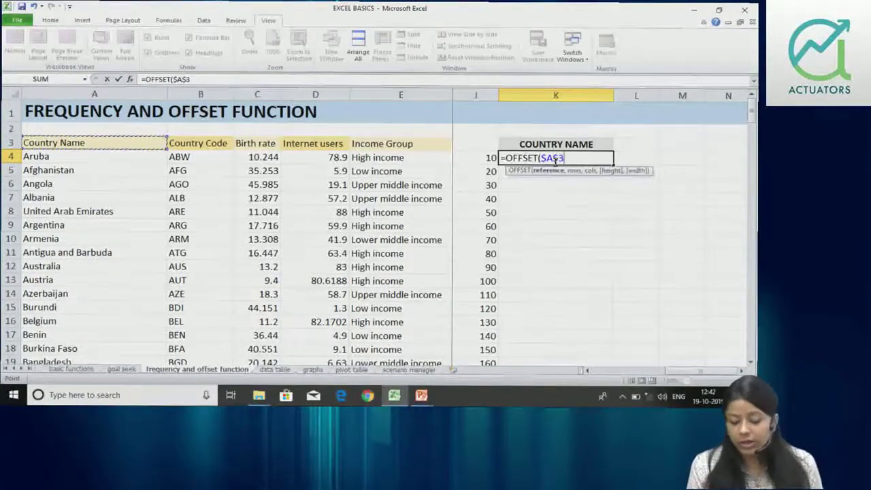
type(",")
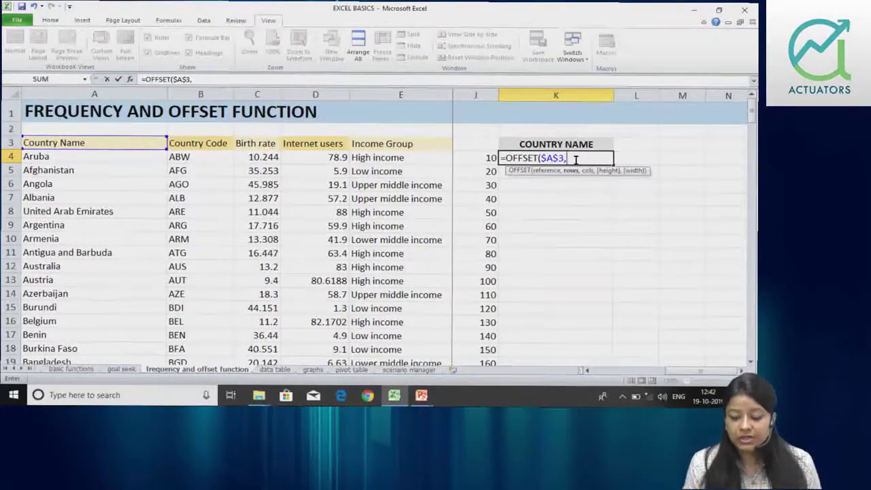
left_click(481, 156)
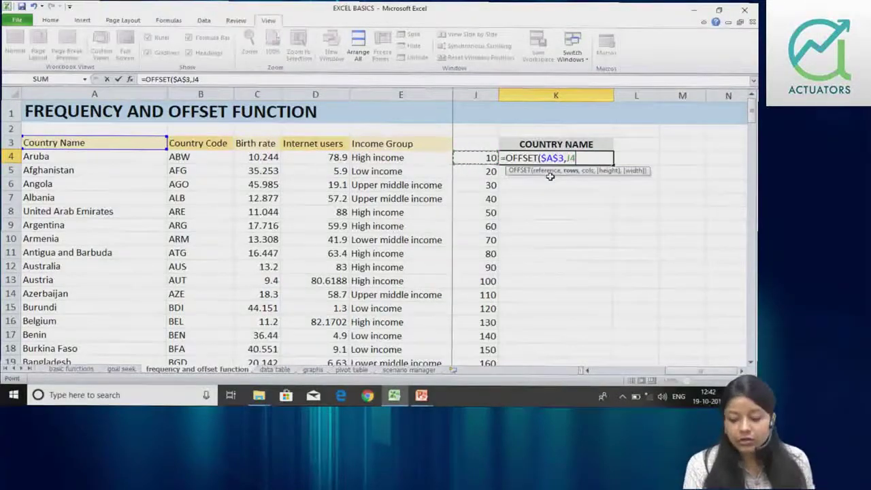
- Complete K4 as =OFFSET($A$3,J4,0) so it returns Austria, then reopen it for editing
type(",")
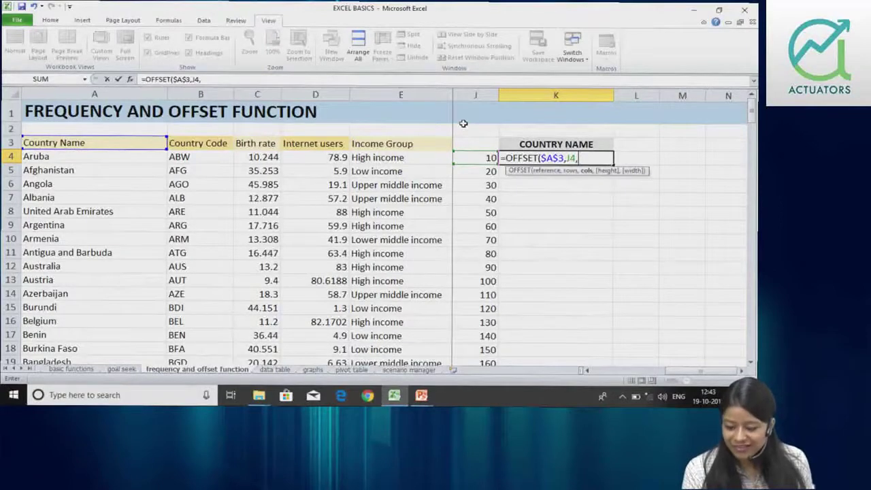
type("0")
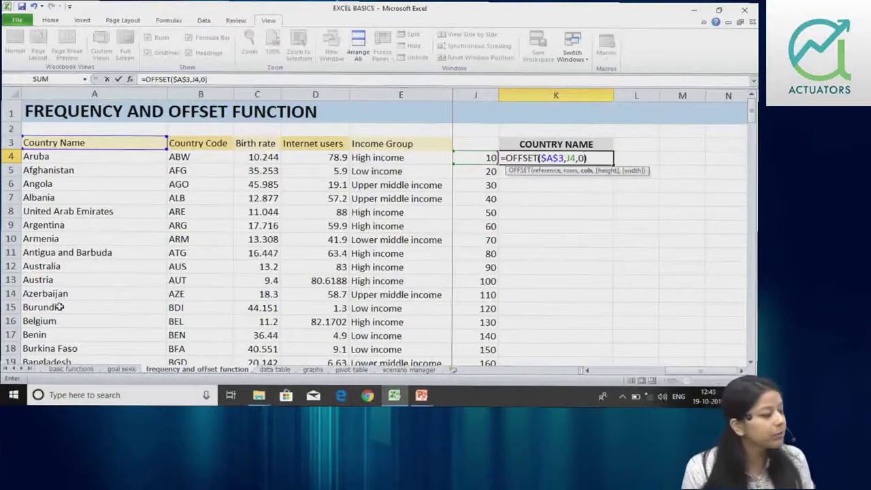
type(")")
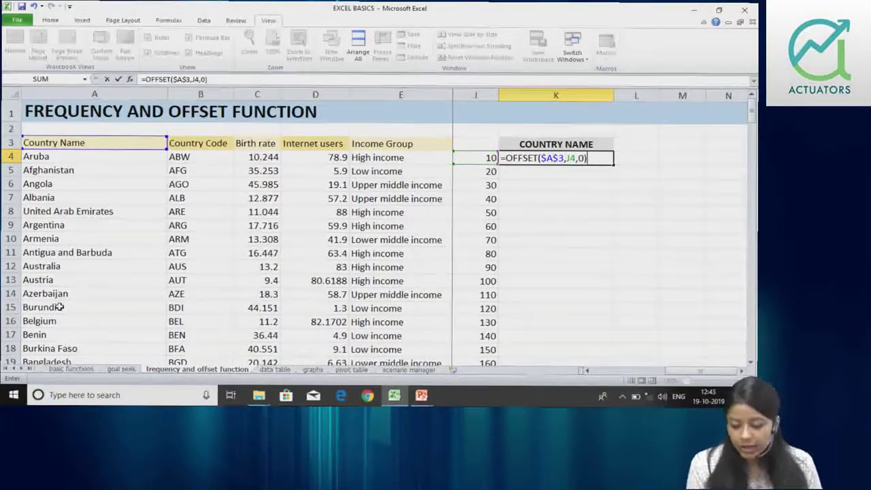
key("Return")
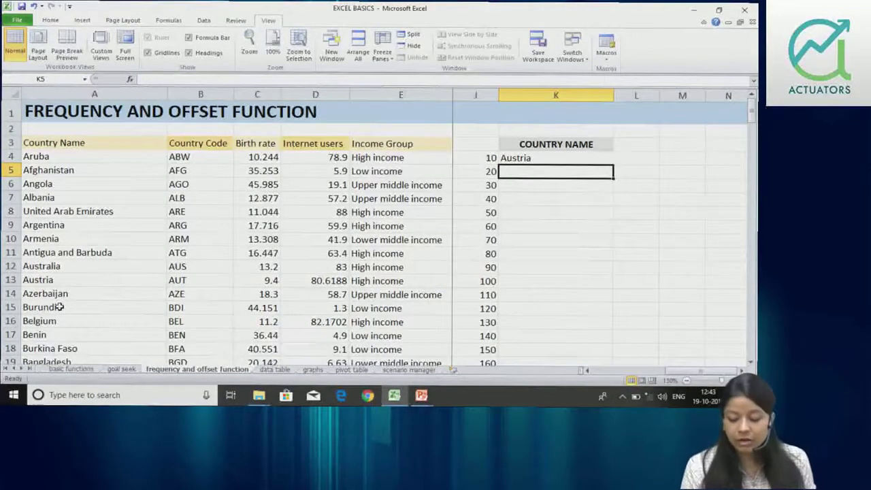
double_click(514, 158)
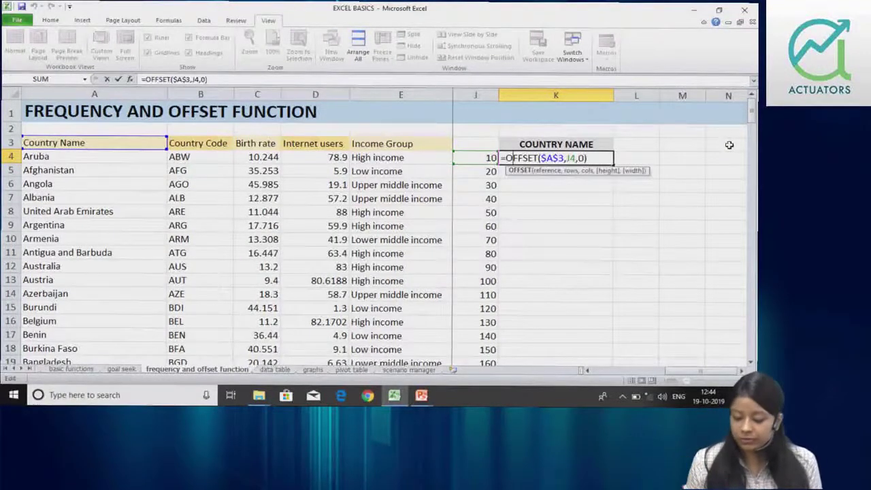
key("Return")
- Fill the K4 OFFSET formula down column K through Samoa at offset 190, then select J4:J5
left_click(560, 160)
double_click(612, 166)
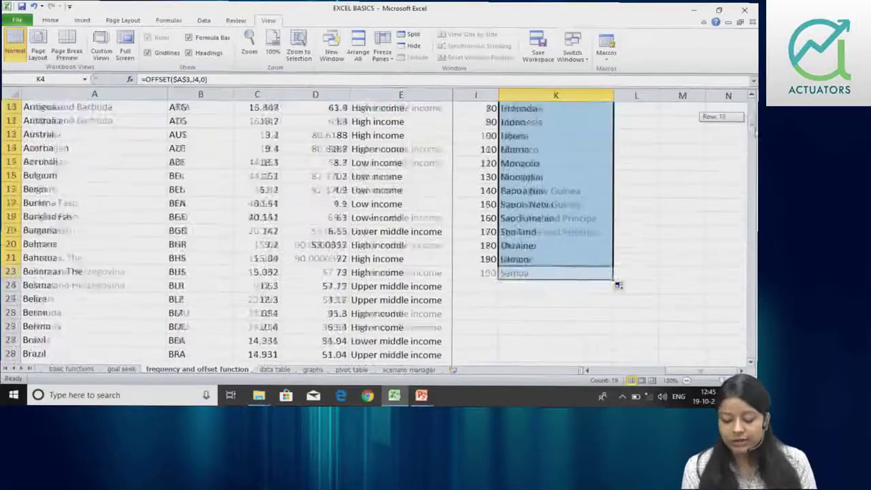
left_click_drag(753, 117, 754, 134)
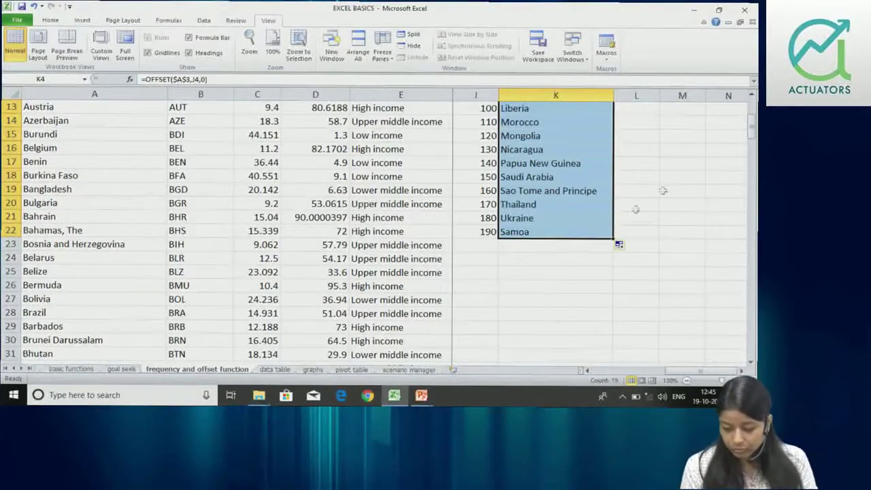
left_click_drag(751, 127, 750, 113)
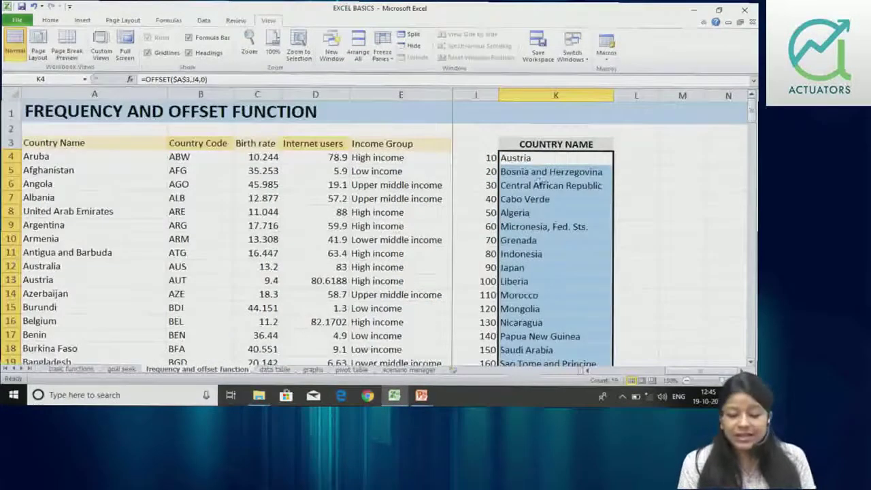
left_click_drag(483, 160, 484, 174)
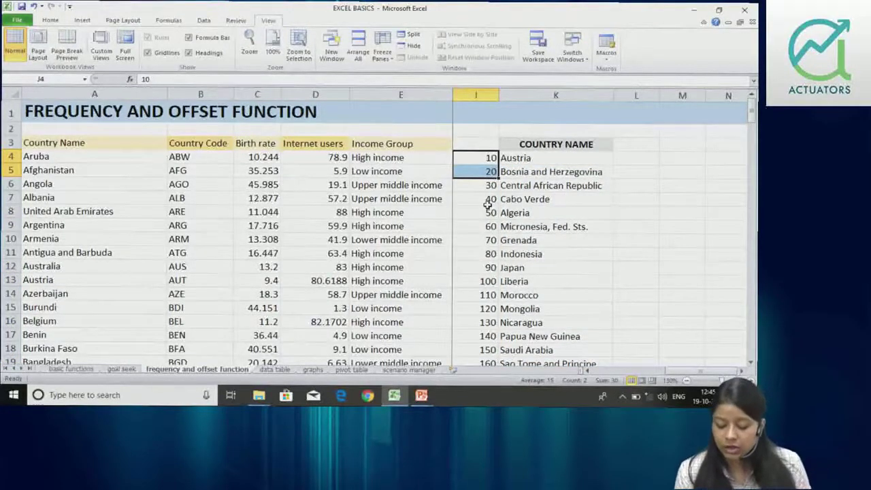
left_click(539, 186)
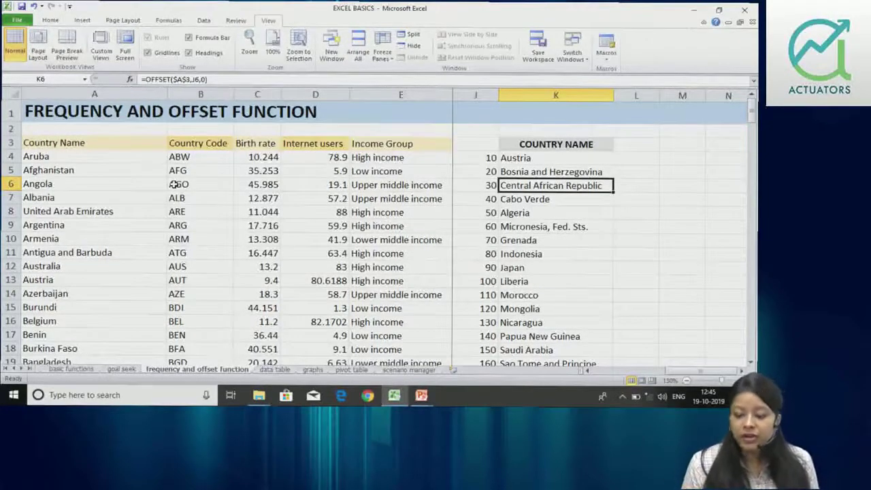
left_click(559, 163)
key("ctrl+Down")
key("ctrl+Up")
key("Down")
key("Up")
key("Up")
key("Down")
key("Down")
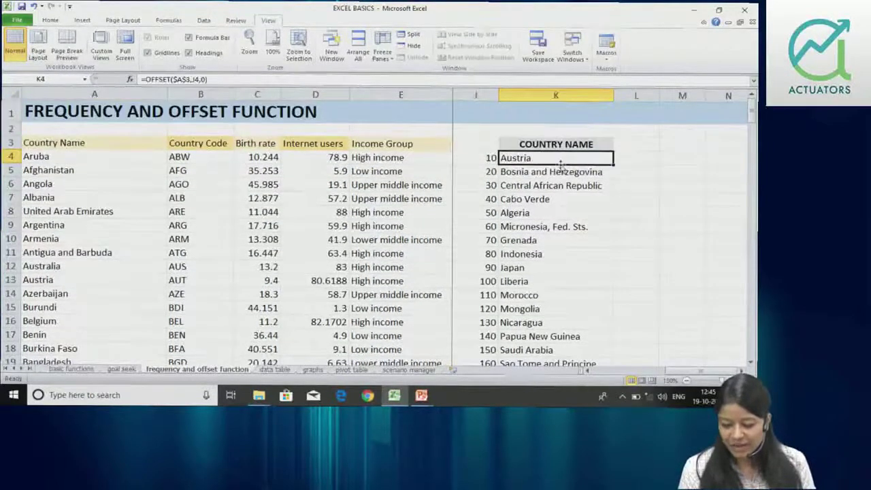
double_click(555, 158)
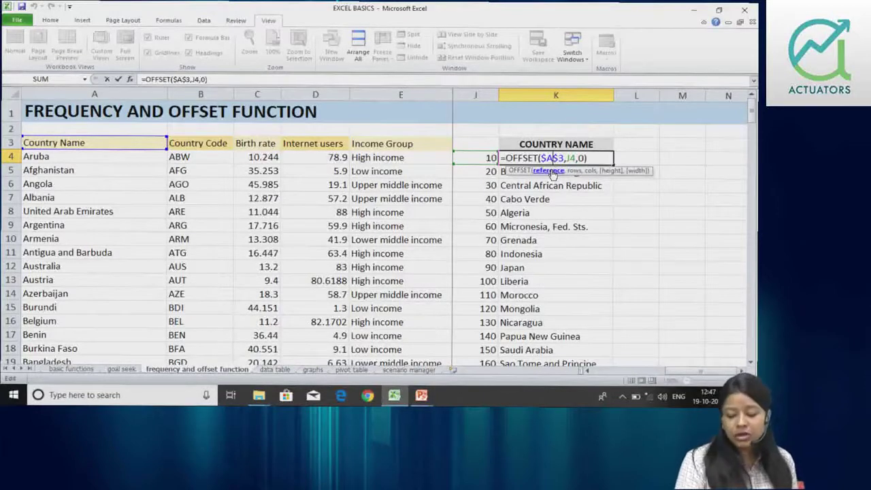
key("Return")
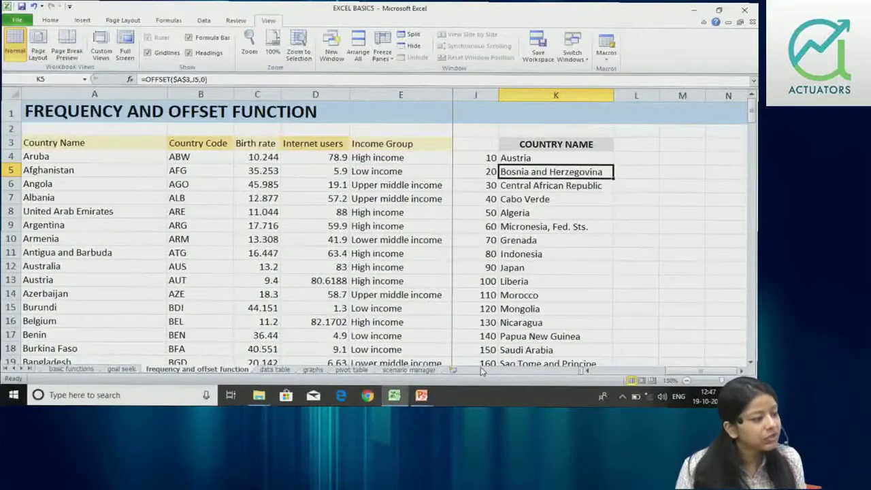
left_click(660, 257)
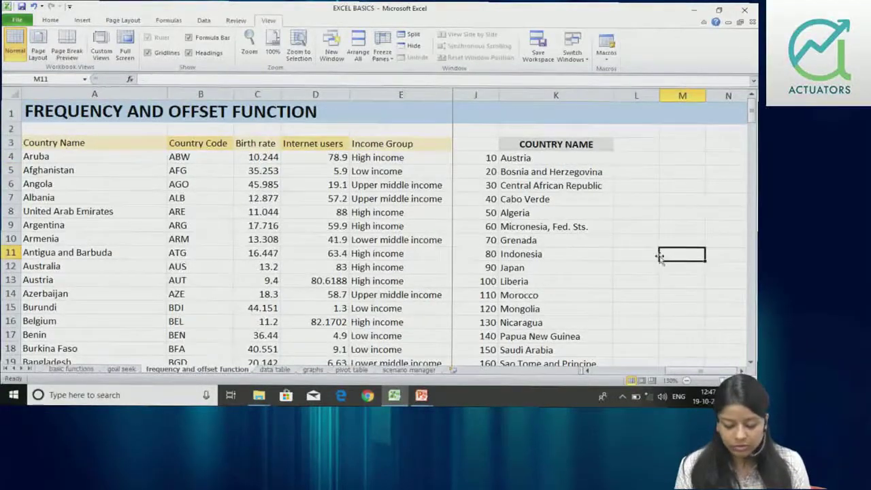
- Switch to the data table sheet and review the PRICE 20–100 and QUANTITY 5–100 headers
left_click(285, 371)
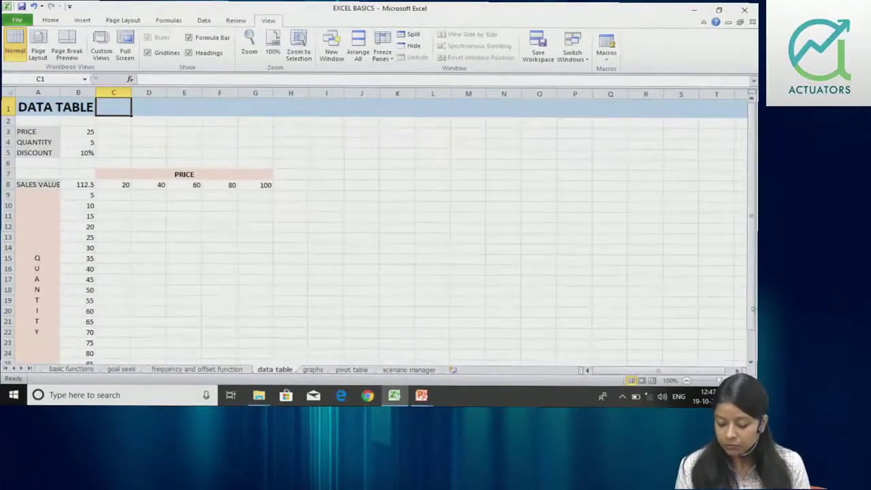
scroll(374, 224, "up", 3)
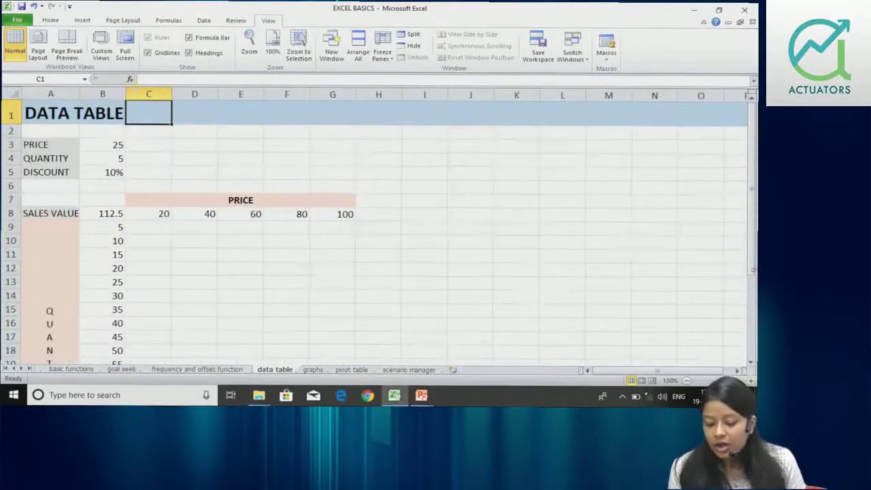
left_click_drag(751, 246, 751, 245)
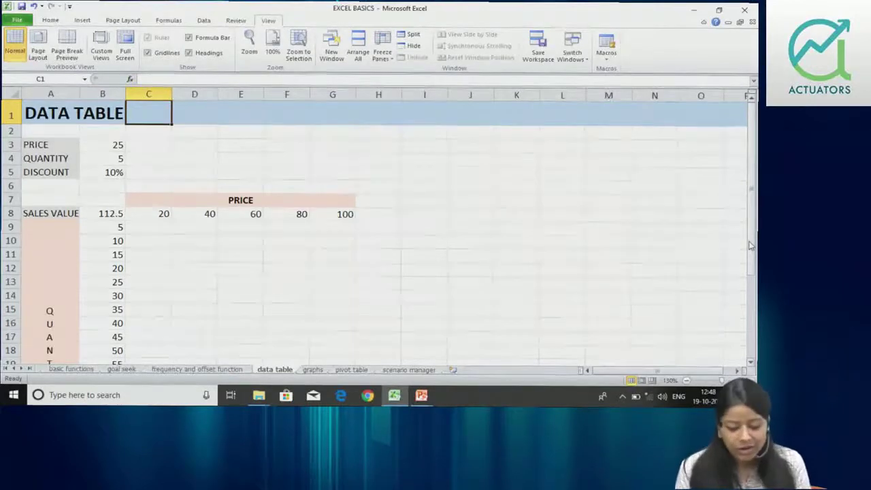
left_click_drag(190, 201, 232, 202)
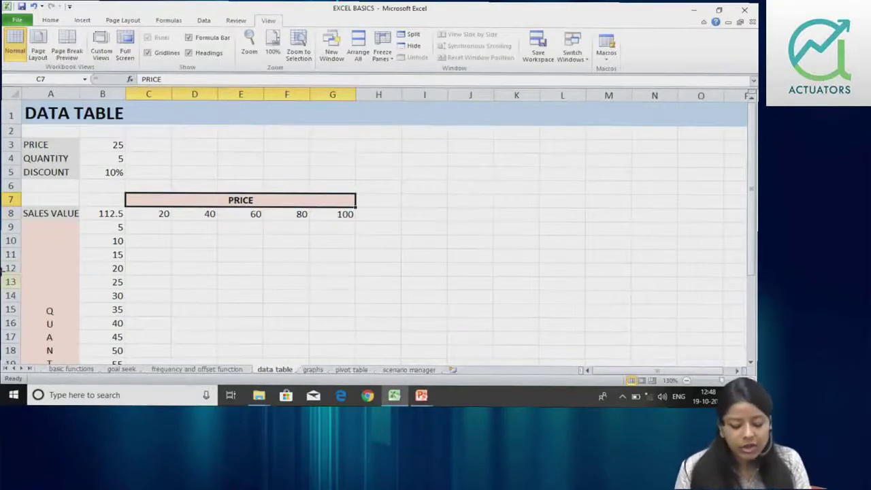
left_click(68, 240)
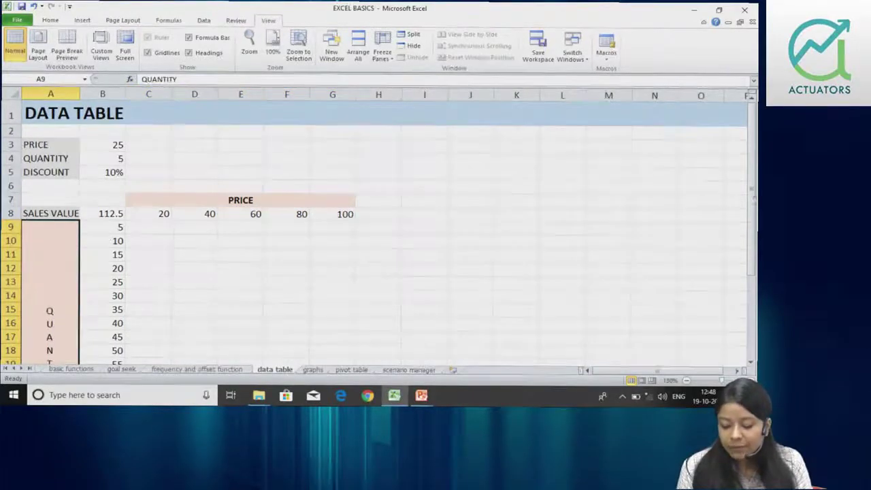
left_click_drag(752, 197, 752, 269)
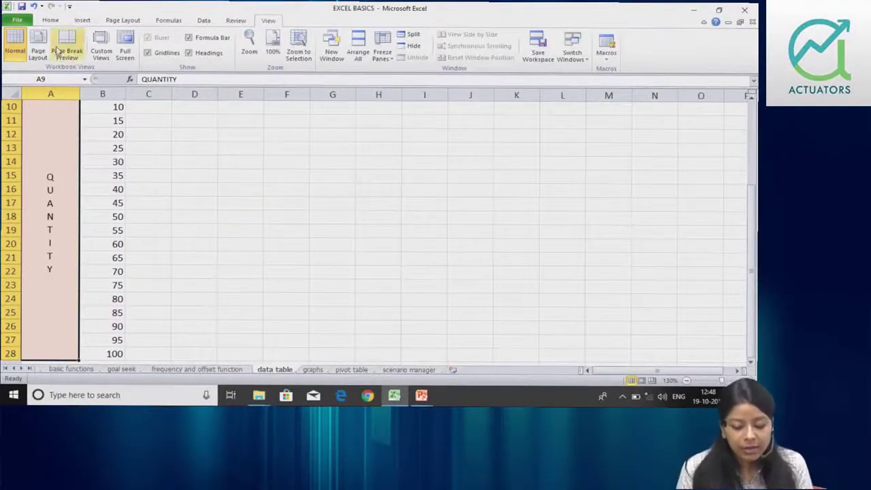
left_click(50, 20)
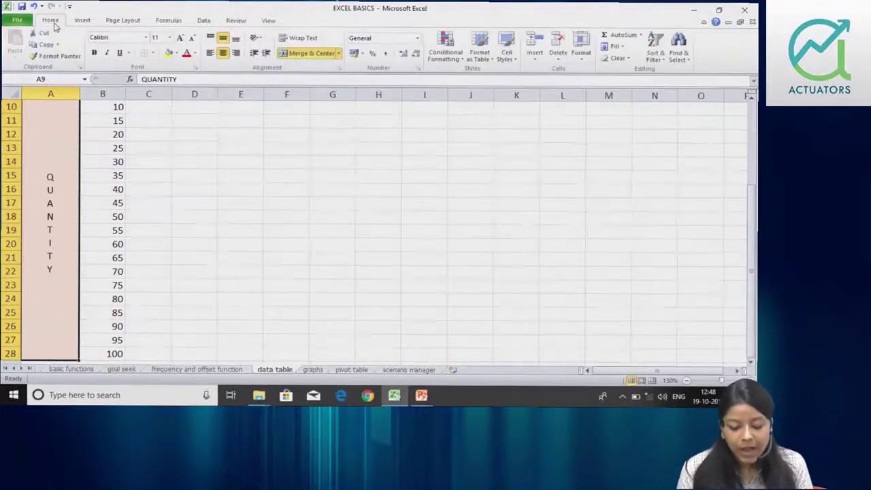
left_click(260, 41)
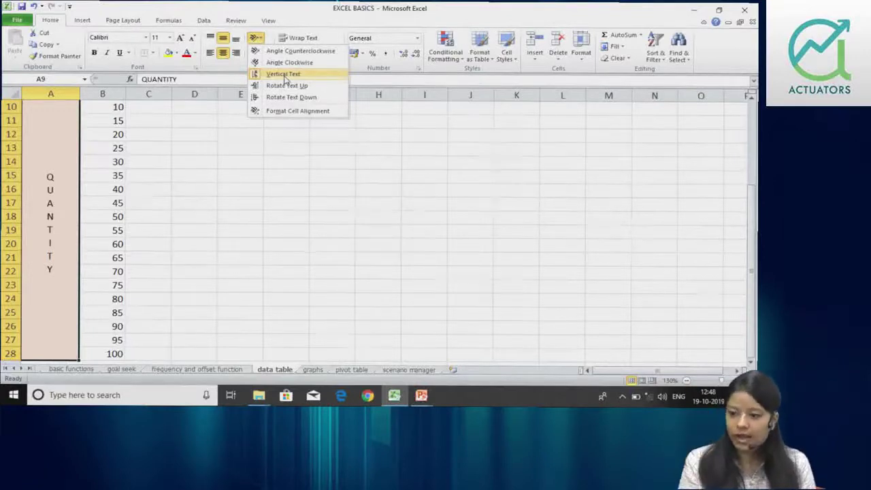
left_click(204, 140)
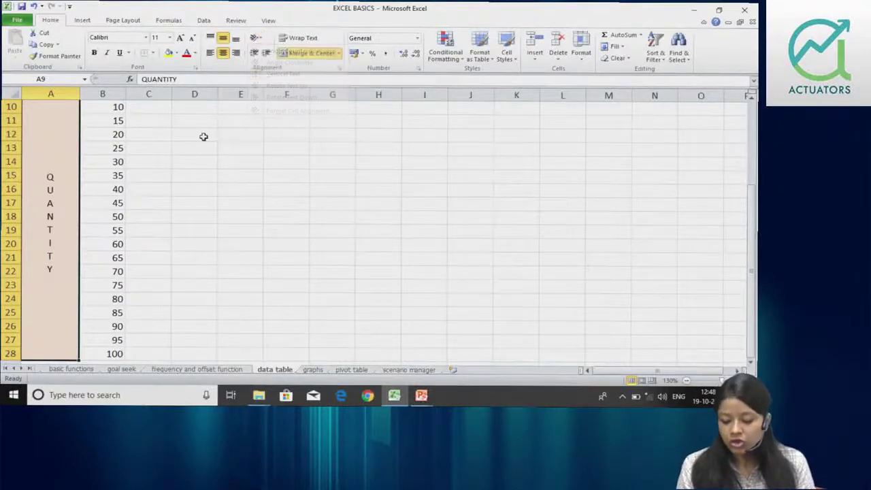
left_click_drag(753, 207, 753, 131)
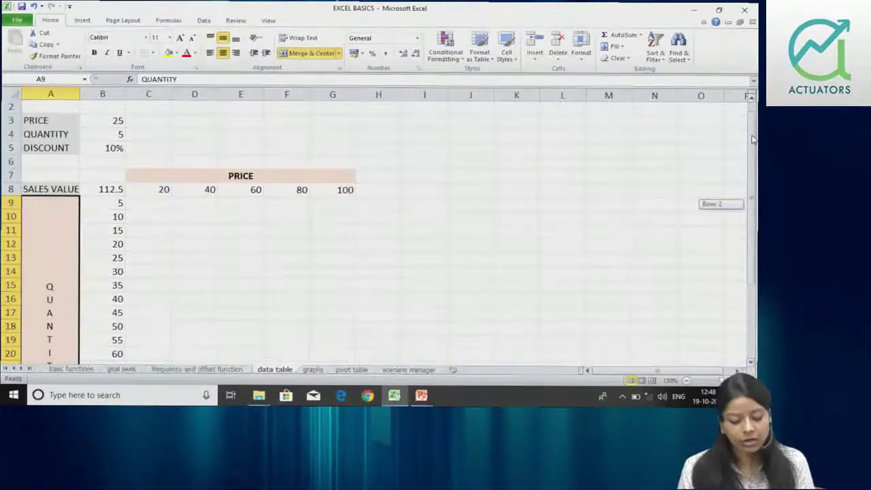
left_click_drag(753, 130, 753, 136)
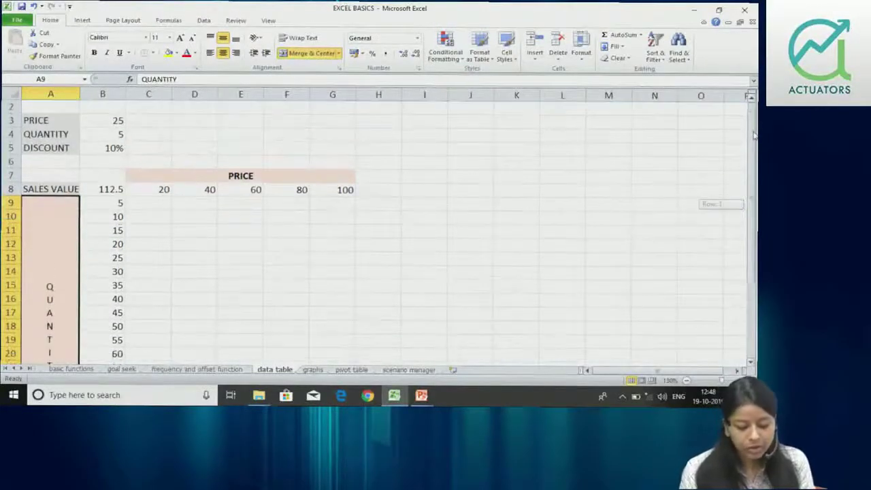
left_click(116, 186)
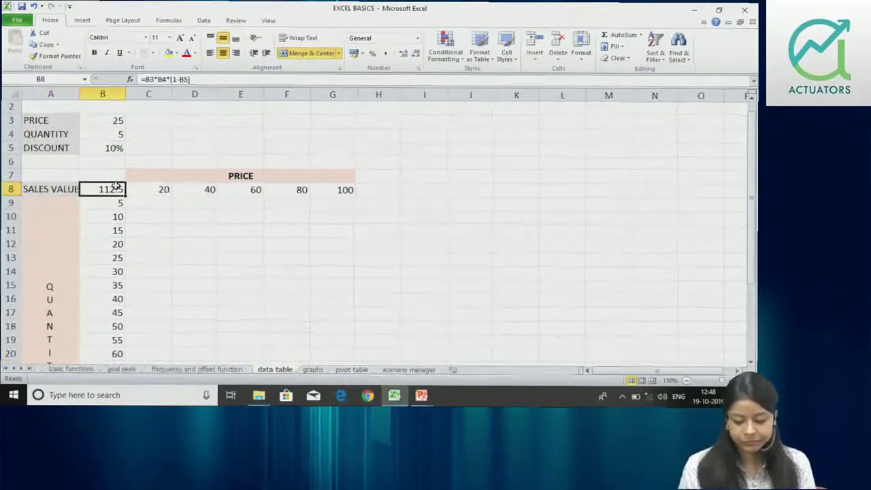
- Clear the B8 formula, check the quantities 5 to 100 in column B, and select K9:K24
key("Delete")
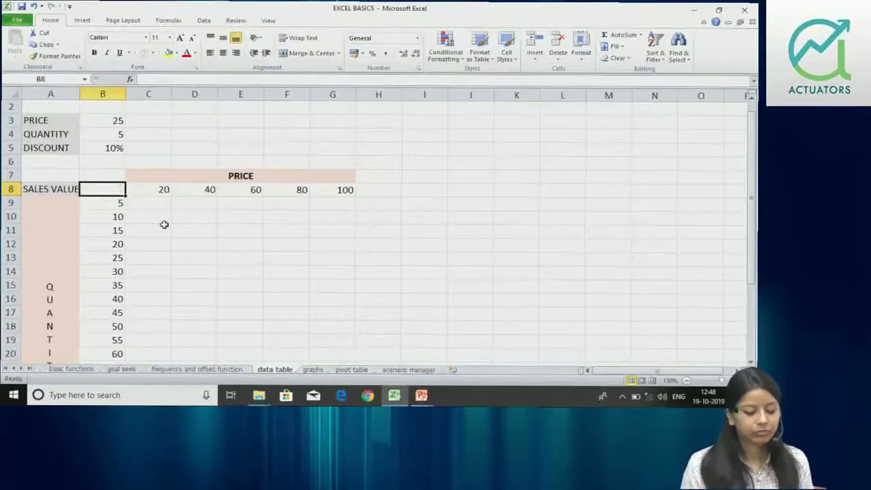
left_click(164, 227)
key("Left")
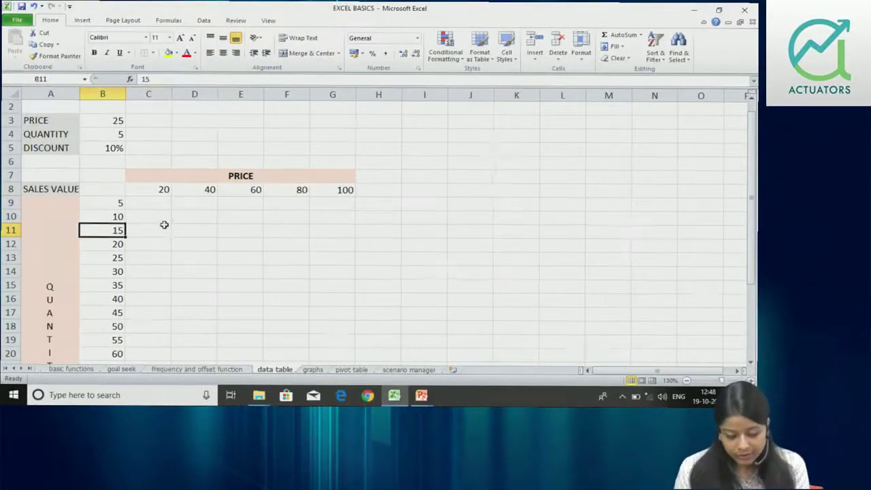
key("ctrl+Down")
key("Up")
key("Up")
key("Up")
key("Up")
key("Up")
key("Up")
key("Up")
key("Up")
key("Down")
key("Down")
key("Down")
key("Down")
key("Down")
key("Up")
key("Up")
key("Up")
key("Up")
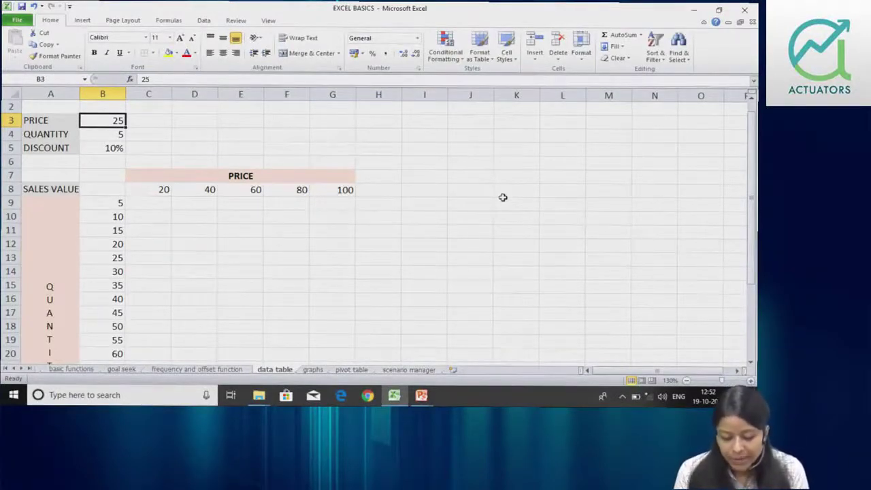
mouse_move(501, 197)
left_mouse_down()
mouse_move(514, 356)
mouse_move(520, 344)
left_mouse_up()
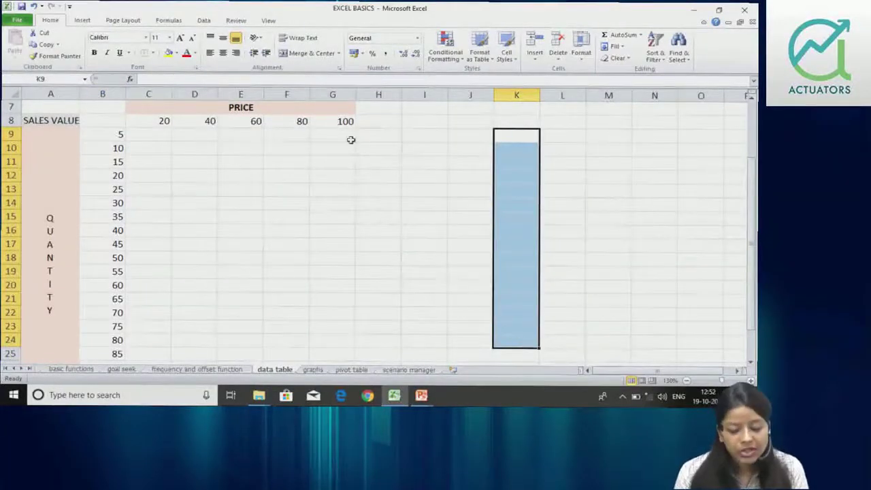
- Merge the column K cells, enter QUANTITY, and set it to vertical text
left_click(304, 53)
type("QUANTITY")
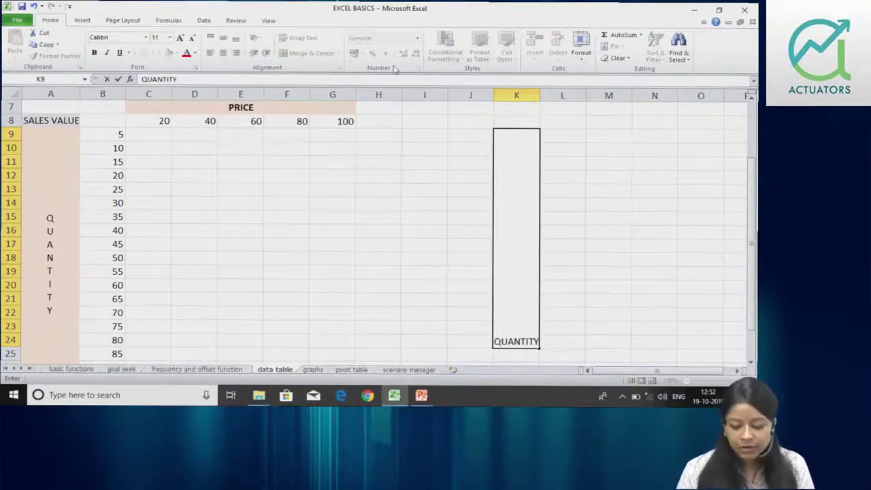
left_click(404, 199)
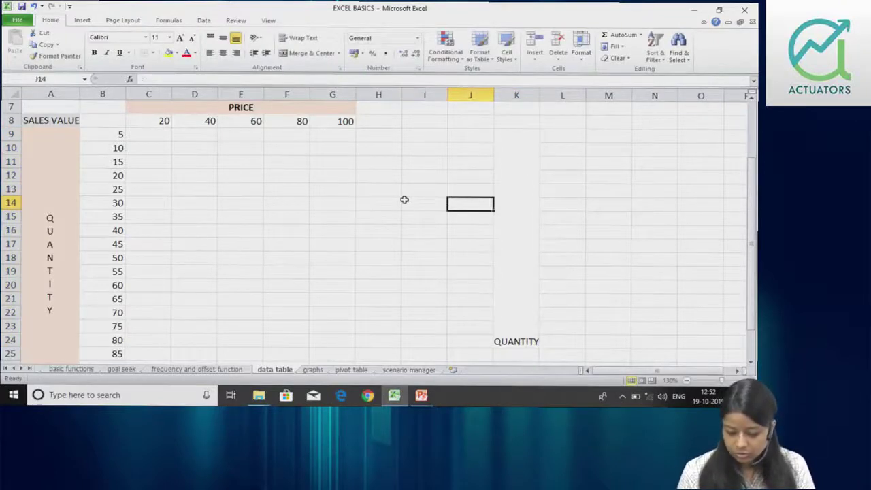
key("Right")
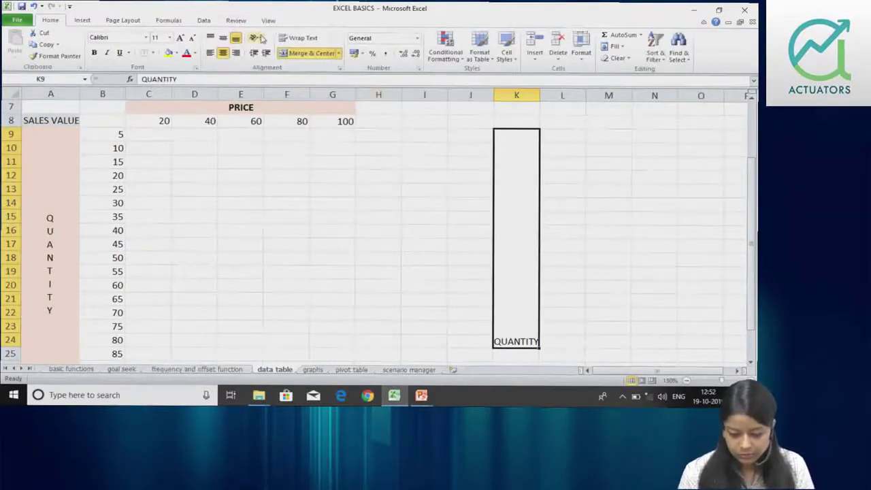
left_click(256, 38)
left_click(284, 75)
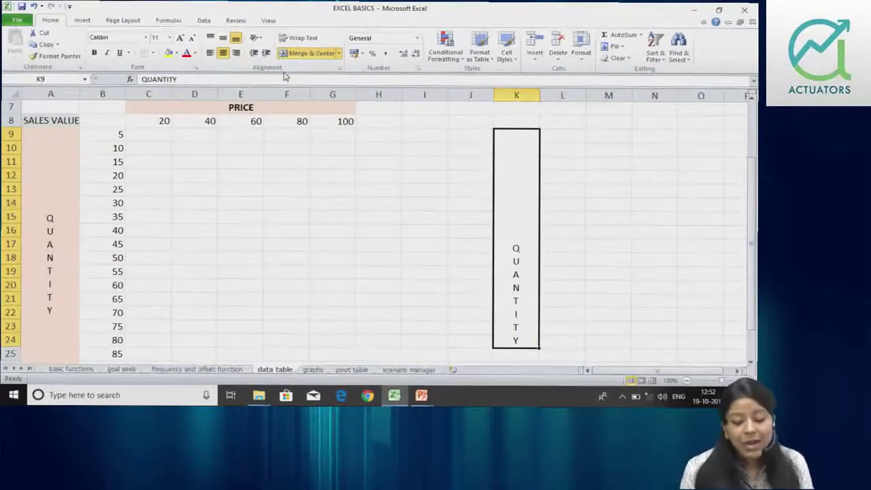
- Compare top, middle and bottom alignment for the QUANTITY label, settling on middle
left_click(223, 39)
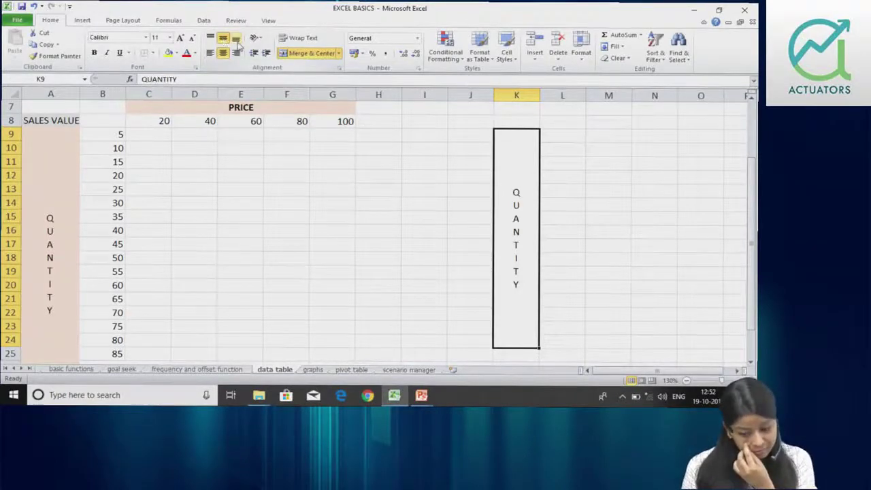
left_click(236, 39)
left_click(211, 38)
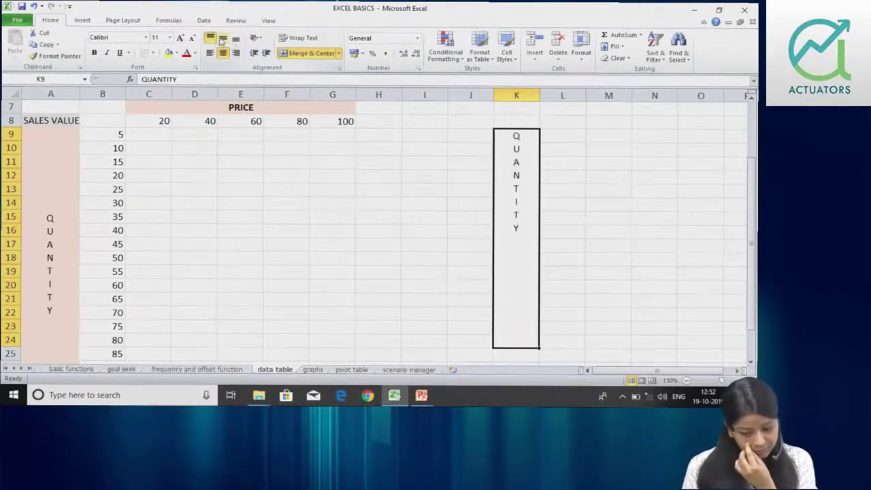
left_click(223, 39)
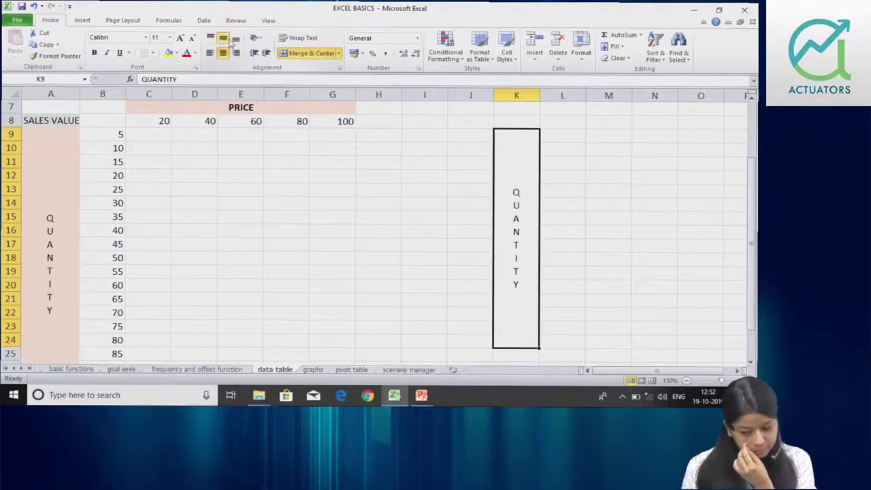
left_click(236, 39)
left_click(211, 38)
left_click(223, 39)
left_click(211, 38)
left_click(225, 39)
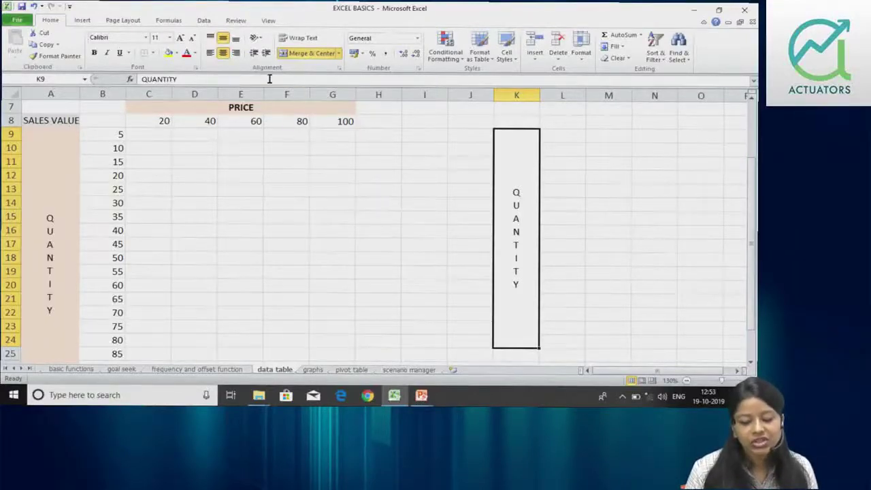
left_click(257, 39)
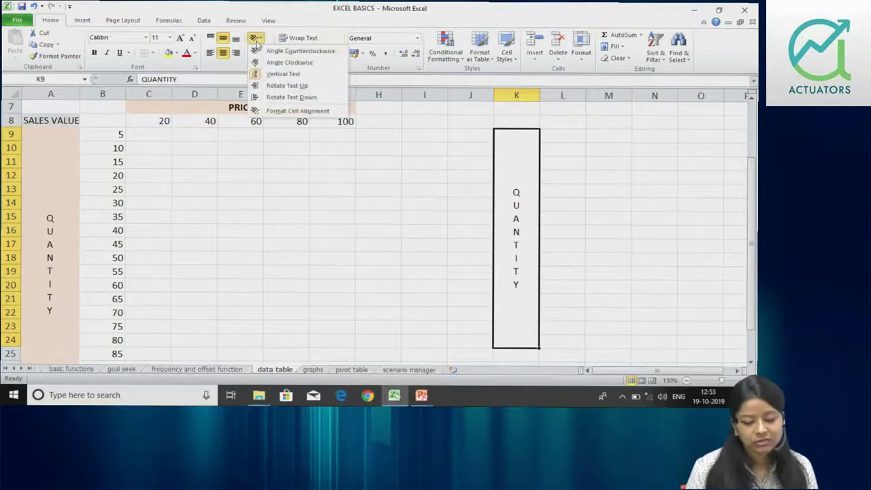
left_click(256, 39)
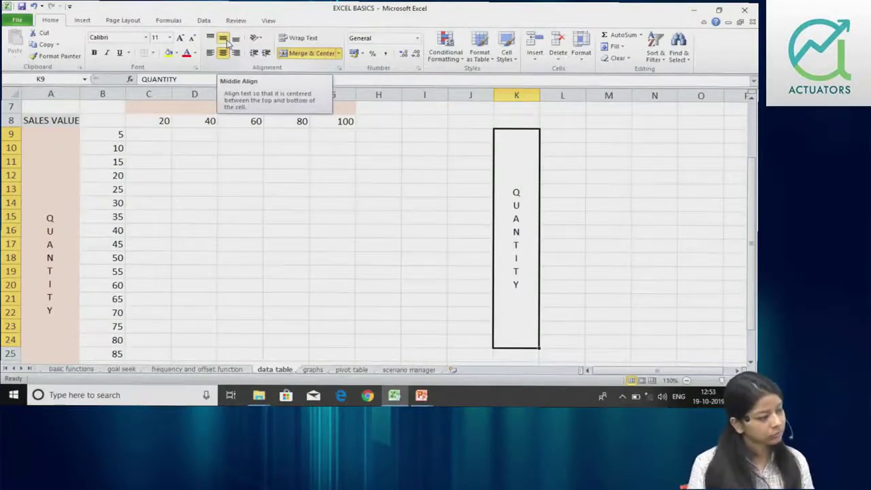
left_click(227, 41)
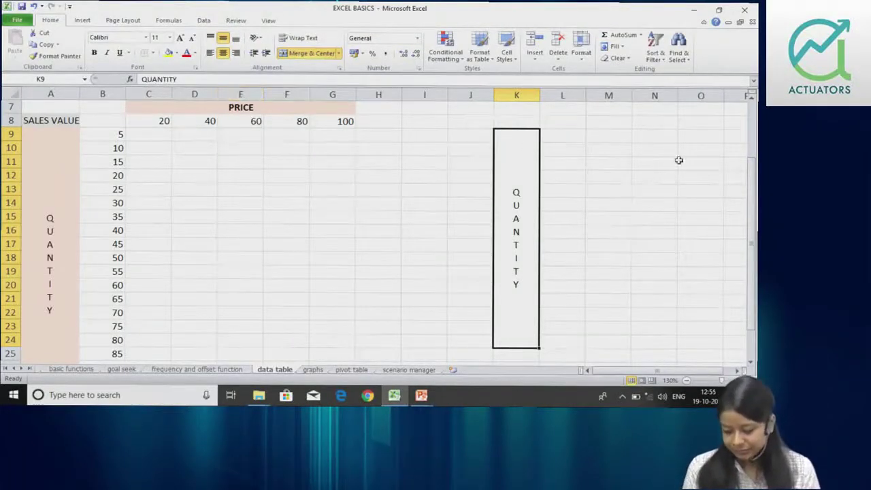
left_click_drag(754, 243, 754, 198)
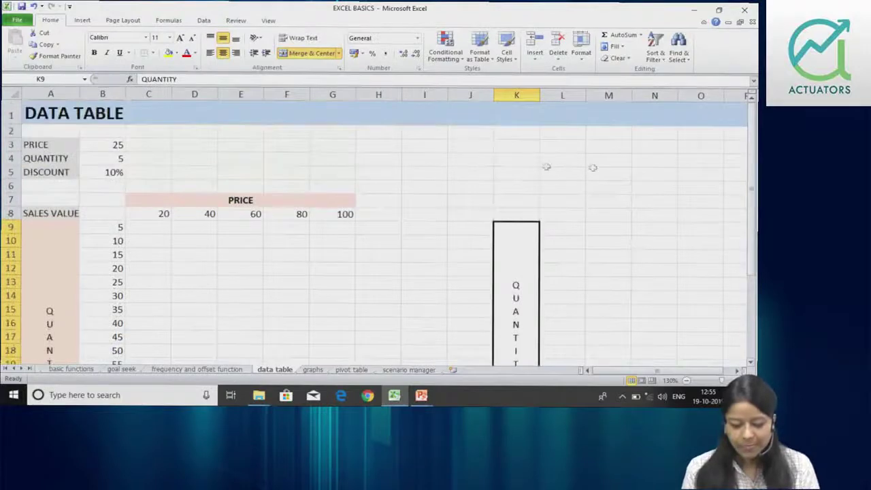
left_click(449, 165)
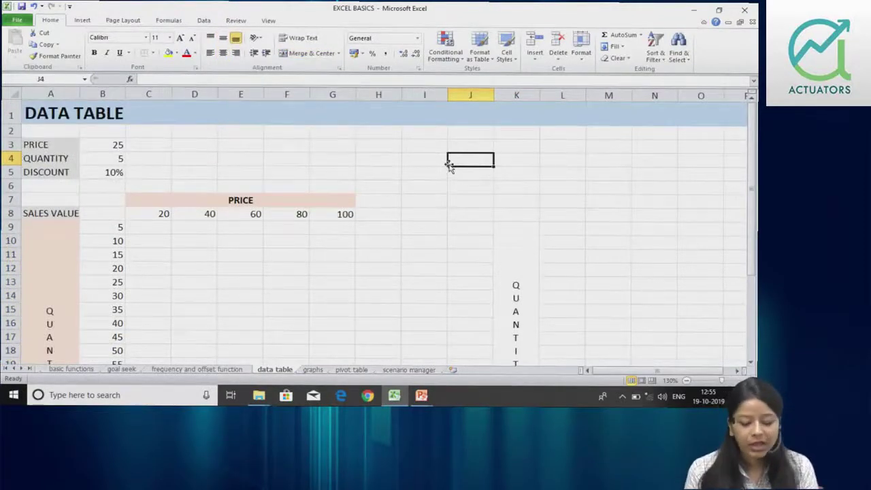
left_click(100, 147)
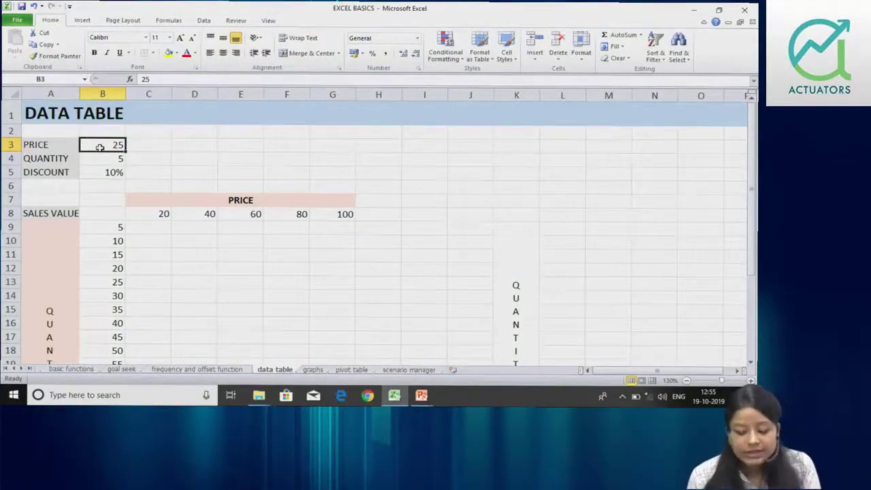
left_click(91, 172)
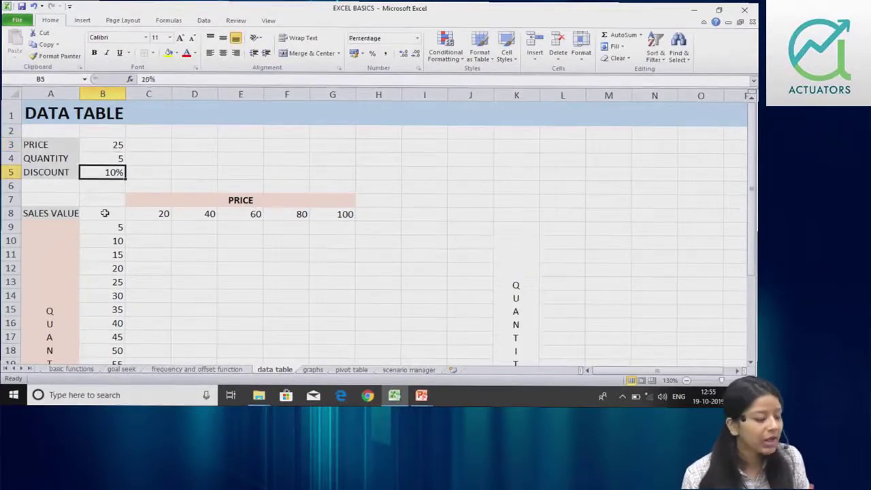
left_click(104, 213)
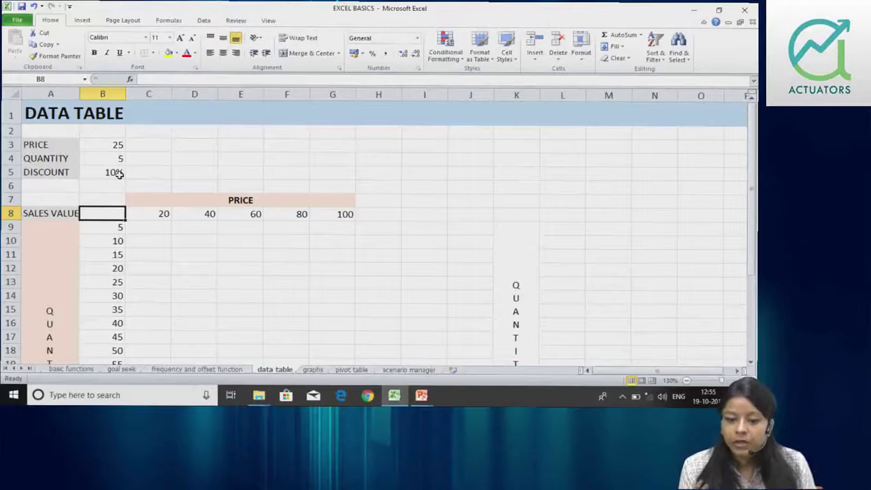
type("=")
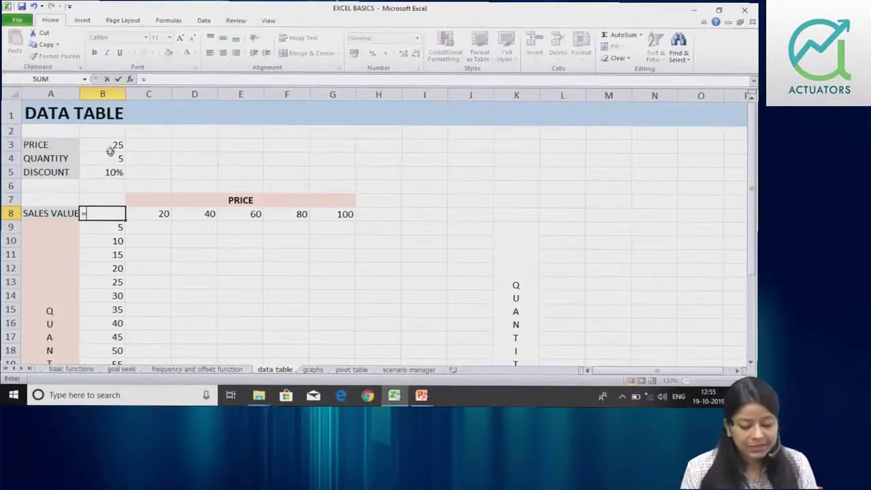
- Enter =B3*B4*(1-B5) in B8 so the sales value shows 112.5
left_click(109, 146)
type("*")
left_click(112, 158)
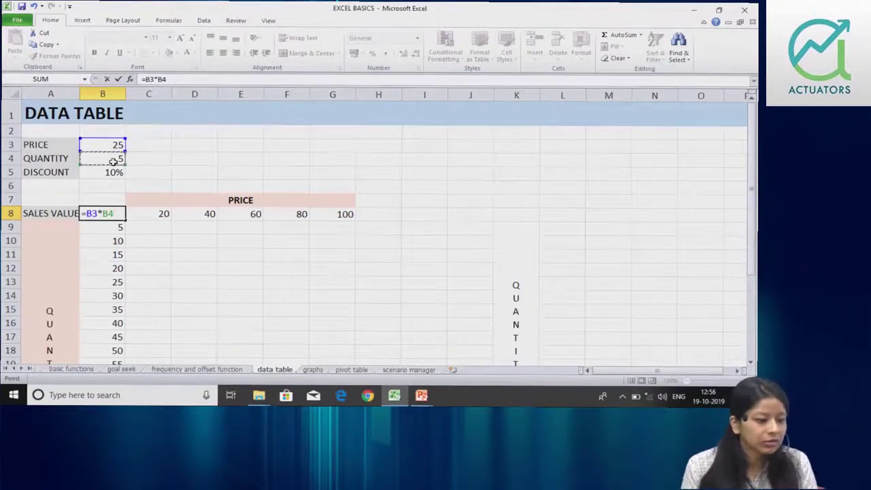
type("*(1-")
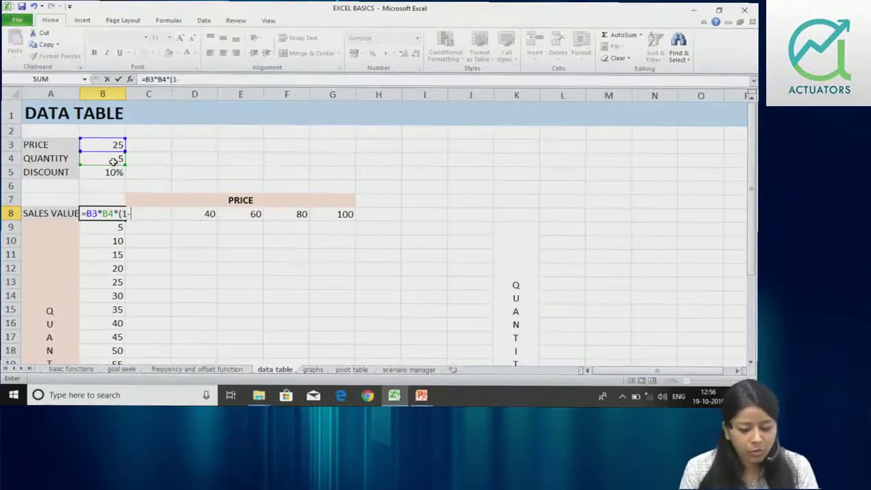
left_click(111, 173)
type(")")
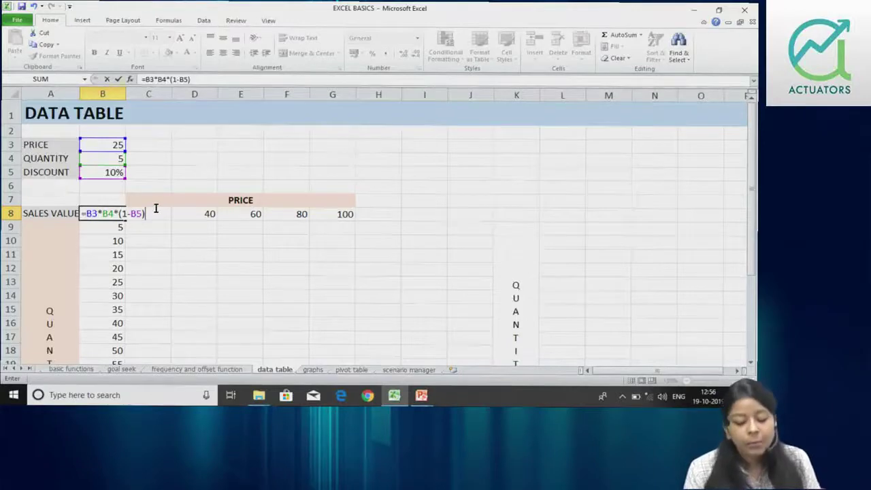
key("Return")
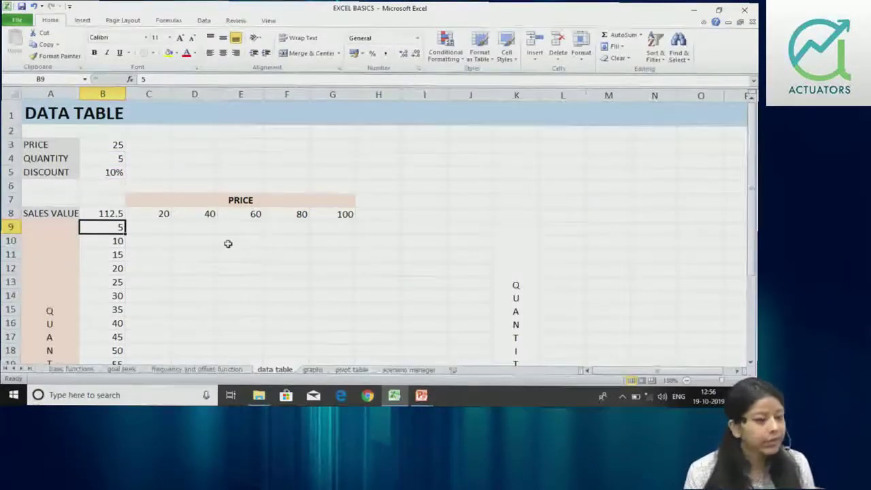
left_click(153, 228)
- Point out the empty row 9 results and select the table range B8:G28
left_click(185, 227)
left_click(231, 228)
left_click(283, 227)
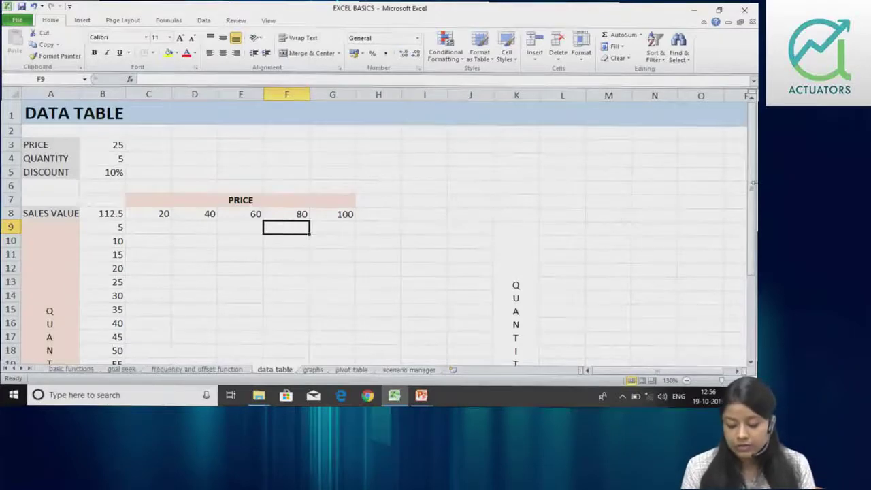
left_click_drag(753, 189, 753, 199)
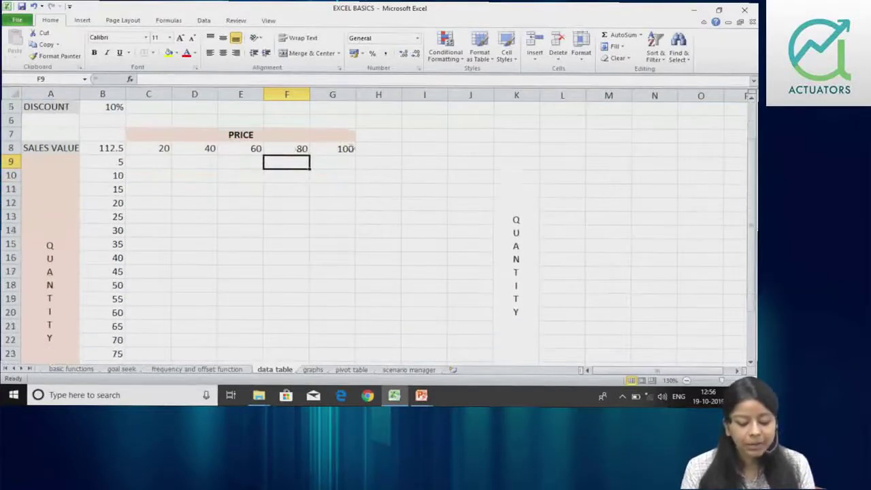
mouse_move(102, 147)
left_mouse_down()
mouse_move(345, 378)
mouse_move(325, 342)
left_mouse_up()
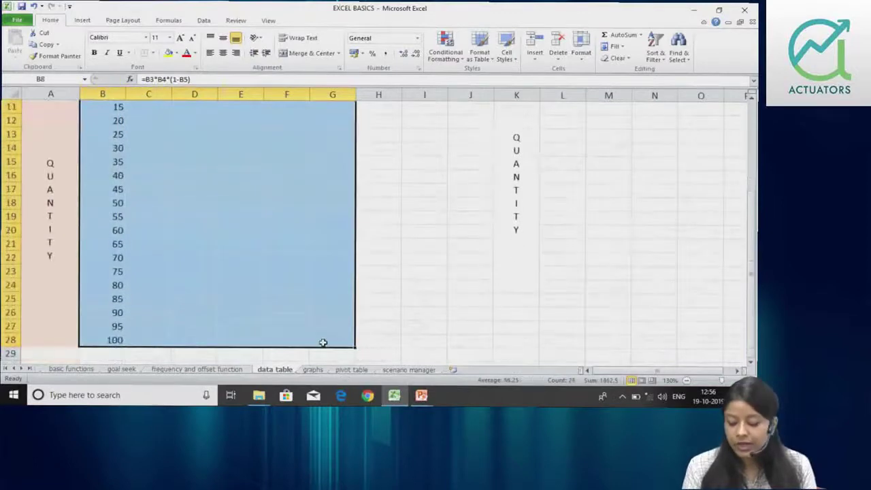
left_click_drag(751, 278, 751, 265)
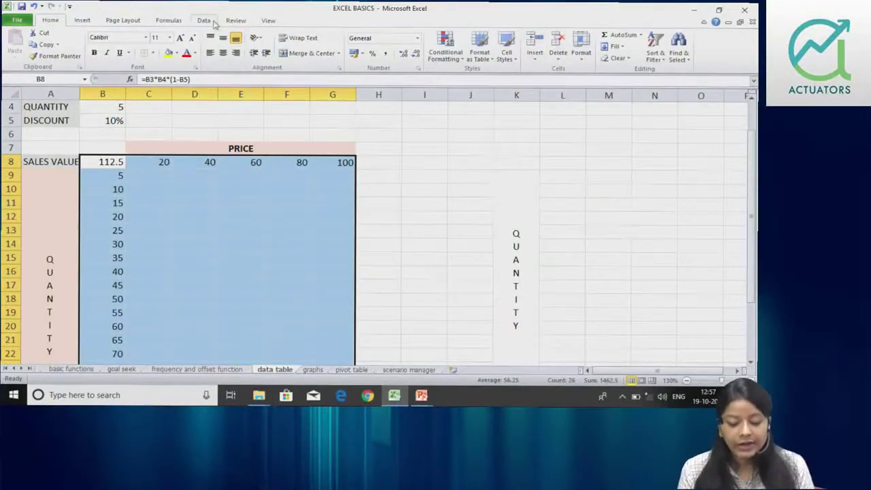
left_click(214, 23)
left_click(505, 56)
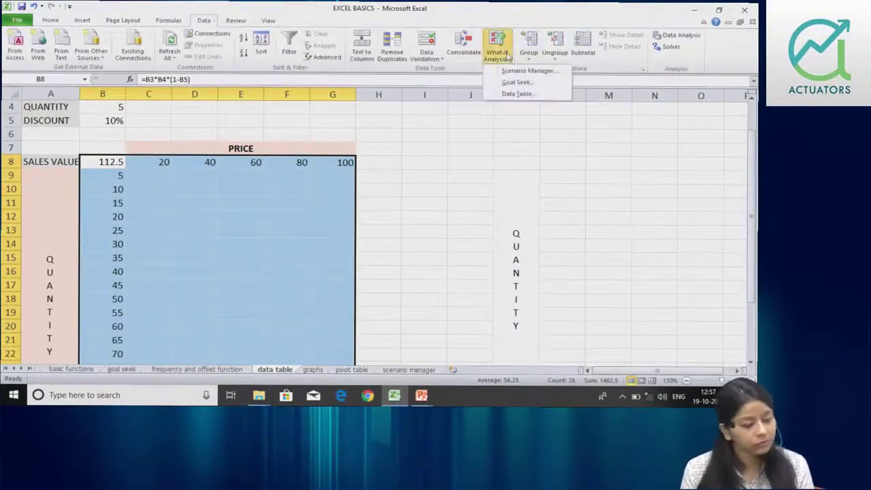
- Open the Data Table dialog and move it aside to uncover the 80 and 100 price headers
left_click(517, 94)
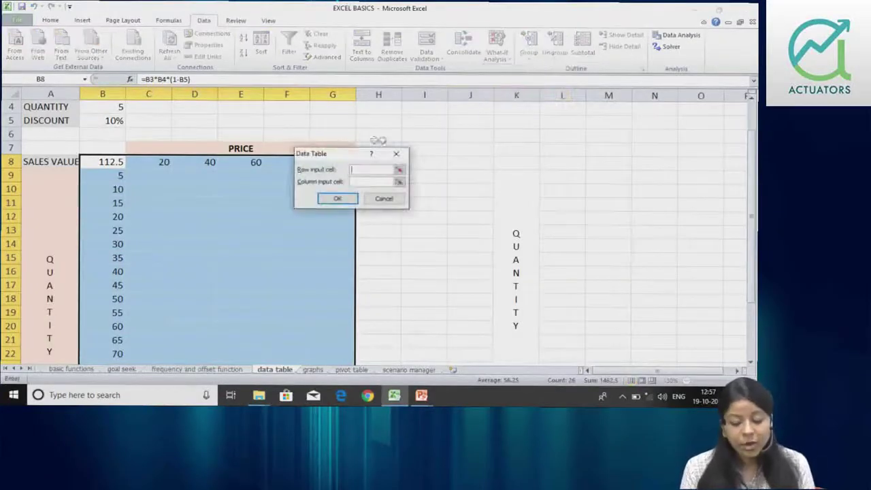
left_click_drag(343, 156, 449, 146)
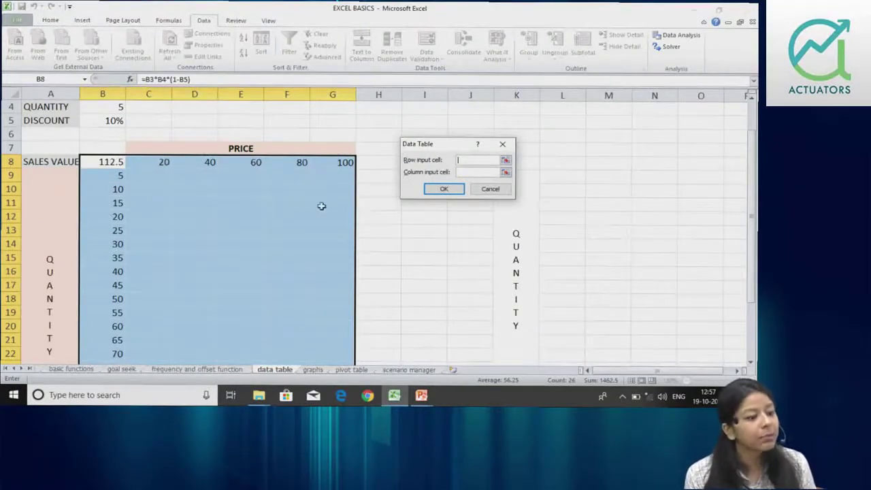
scroll(751, 167, "up", 1)
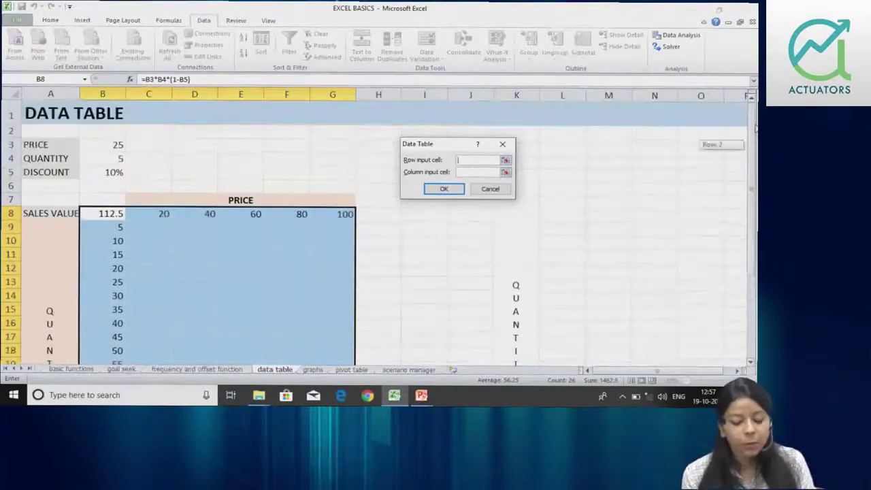
- Use B3 (PRICE) as the row input and B4 (QUANTITY) as the column input to fill the sales grid
left_click(107, 145)
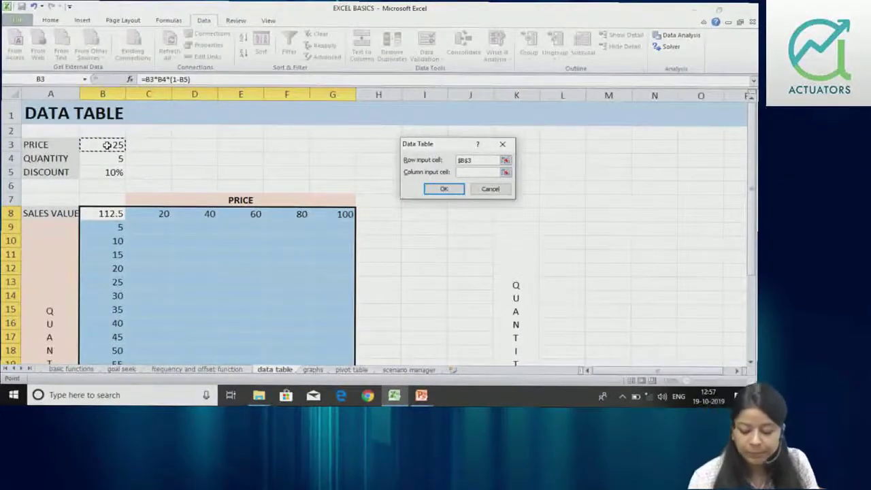
key("Tab")
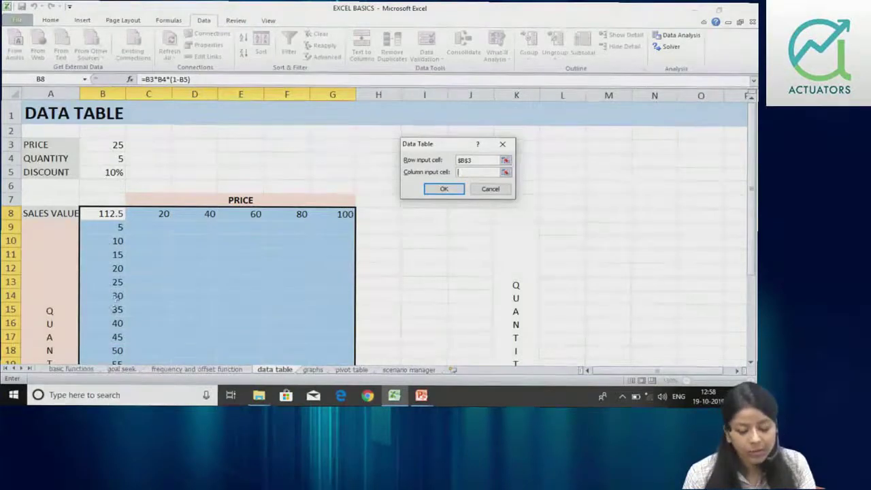
left_click(113, 158)
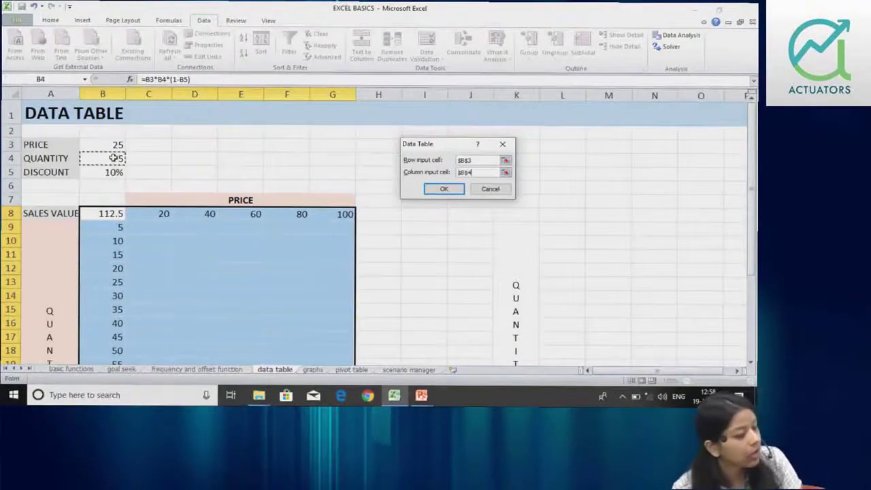
left_click(431, 189)
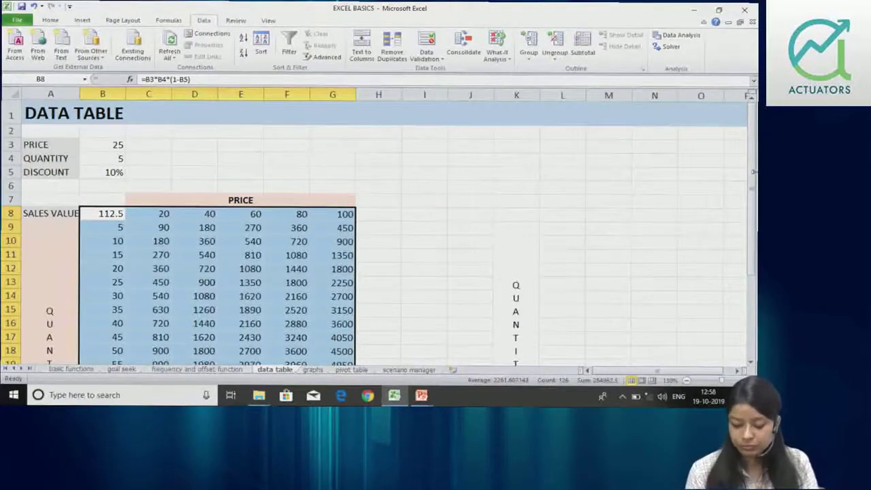
left_click_drag(752, 174, 753, 185)
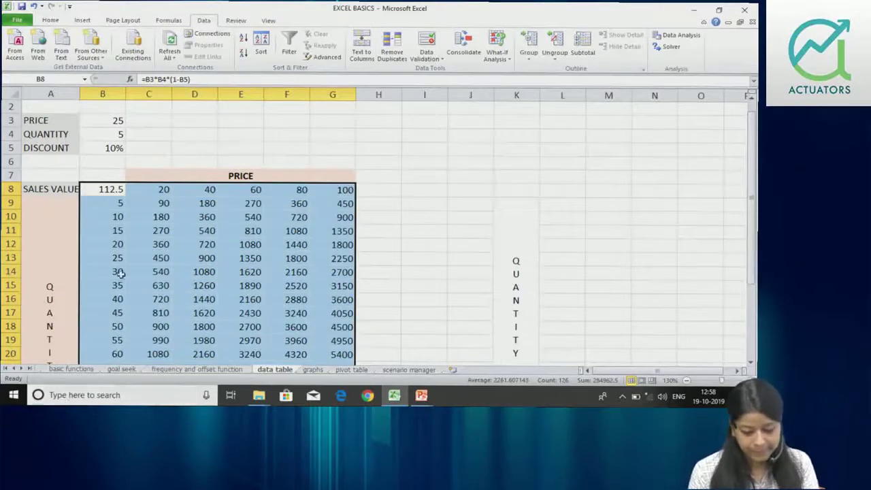
left_click(109, 203)
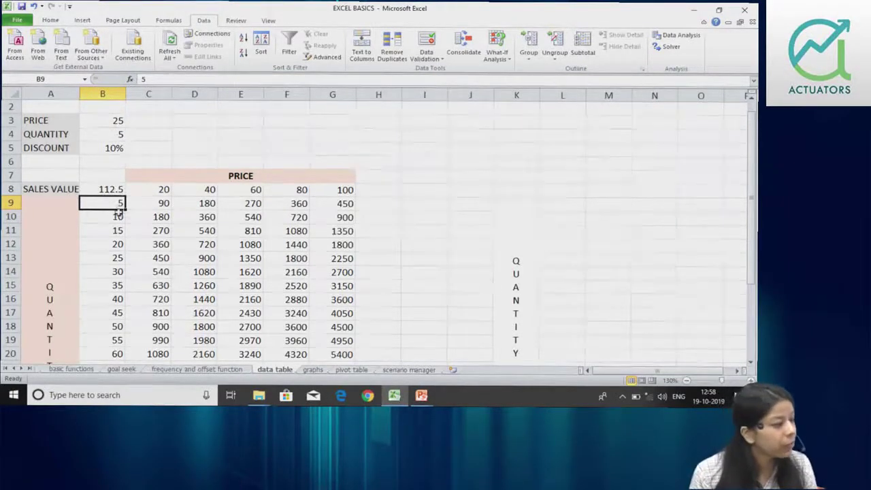
left_click(236, 186)
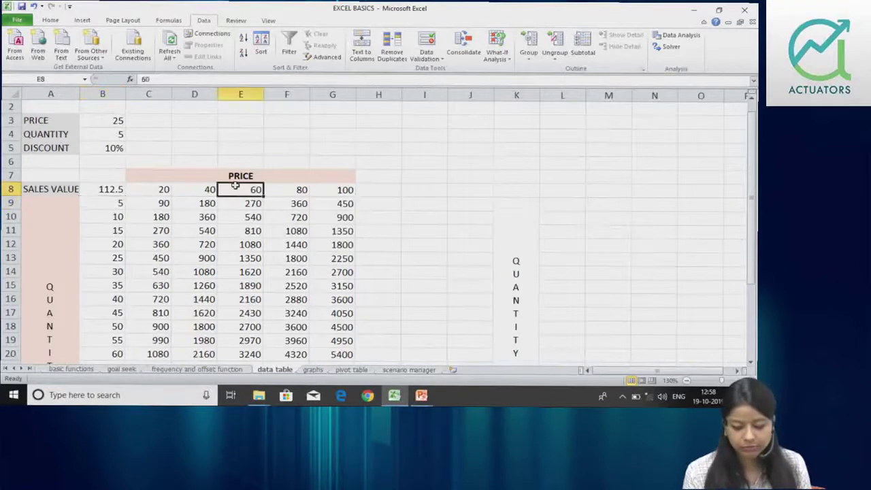
- Check the {=TABLE(B3,B4)} formula in E10, select B8:G28, and bring up What-If Analysis
left_click(238, 212)
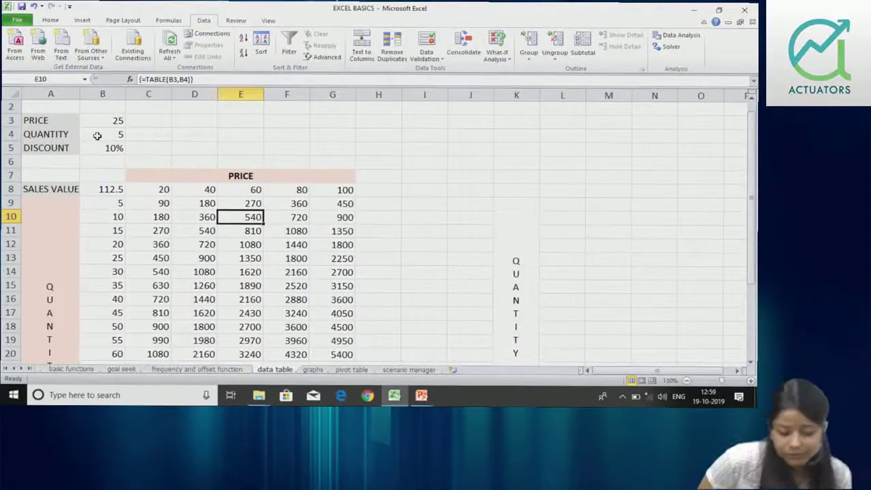
mouse_move(117, 189)
left_mouse_down()
mouse_move(287, 322)
mouse_move(343, 340)
left_mouse_up()
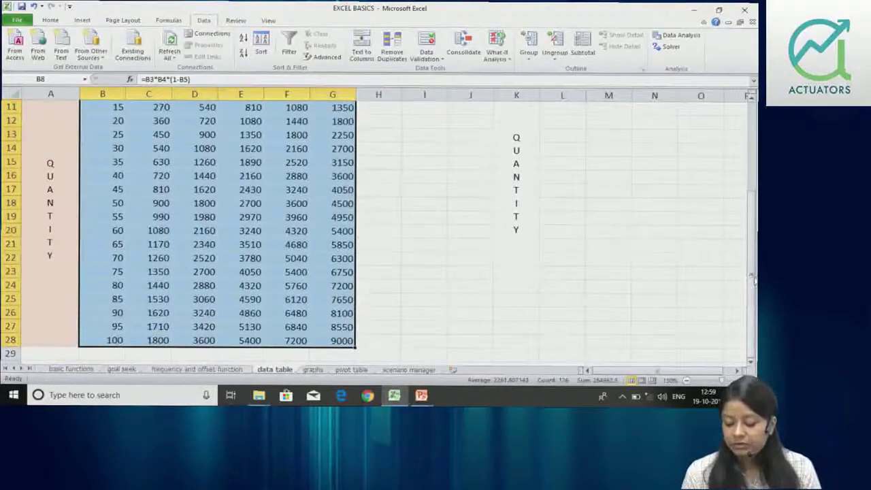
left_click_drag(753, 279, 753, 271)
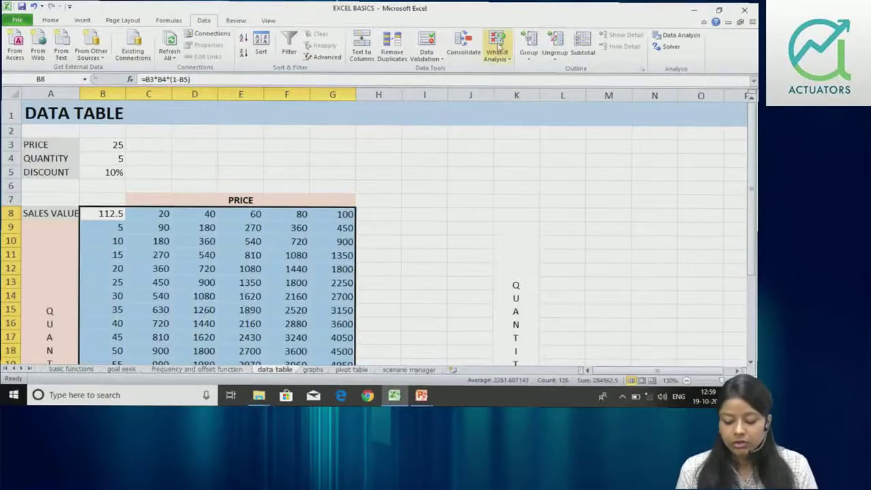
left_click(496, 53)
left_click(517, 93)
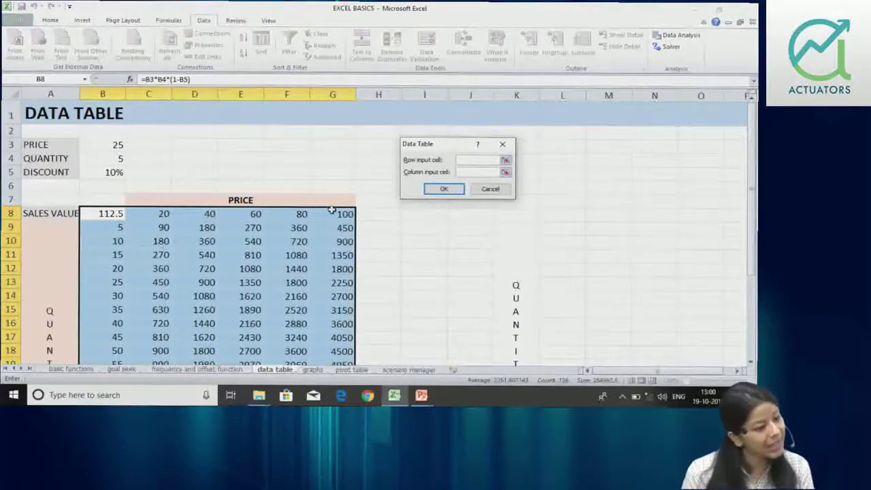
left_click(117, 144)
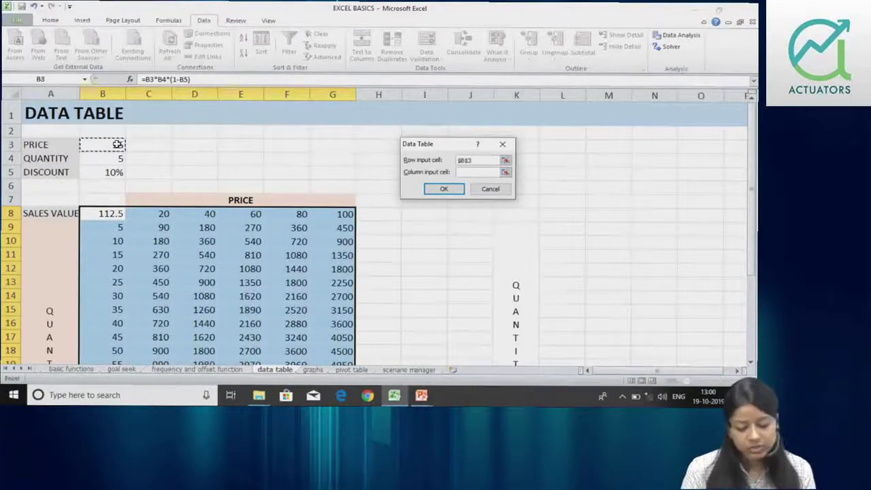
key("Tab")
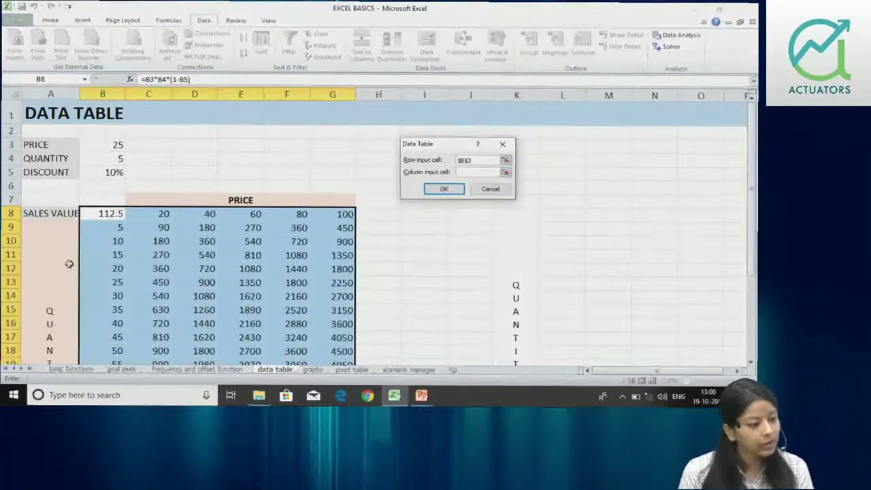
left_click(111, 158)
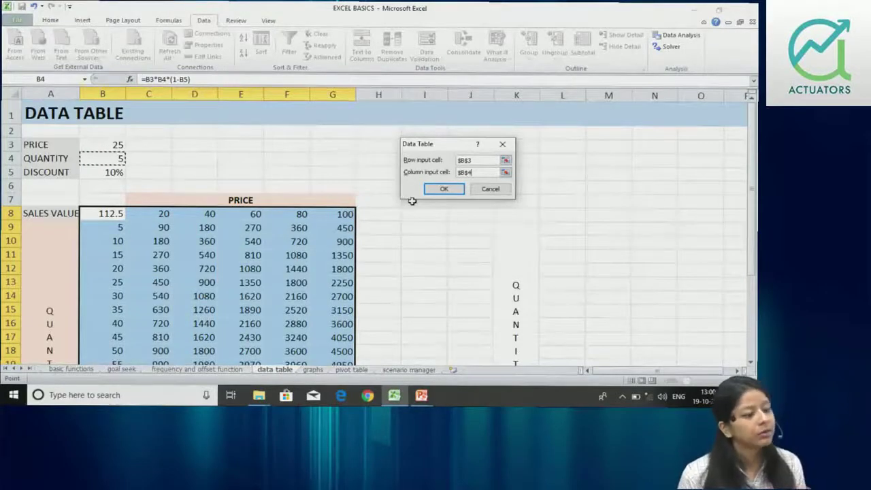
left_click(500, 189)
left_click_drag(753, 202, 753, 211)
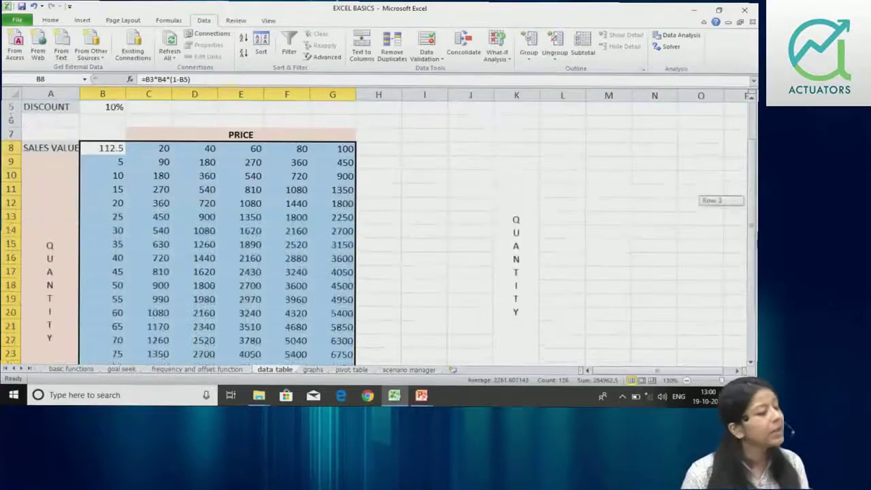
left_click(242, 229)
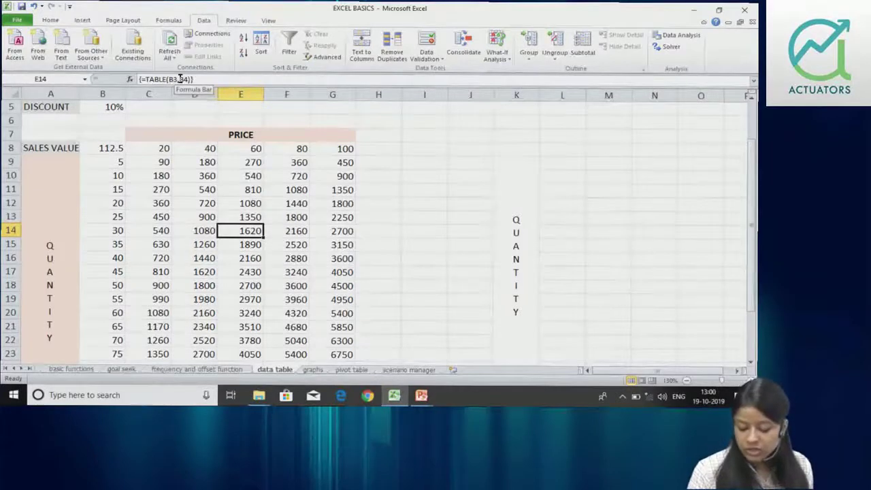
type("88")
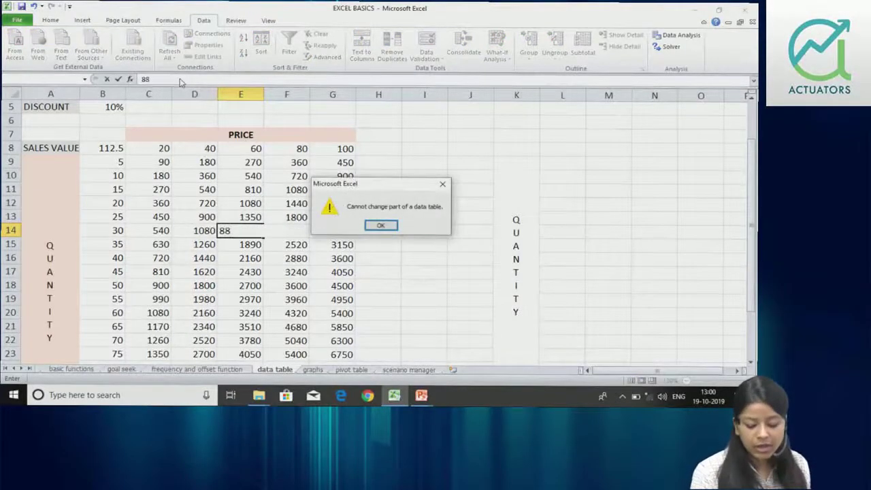
key("Return")
key("Escape")
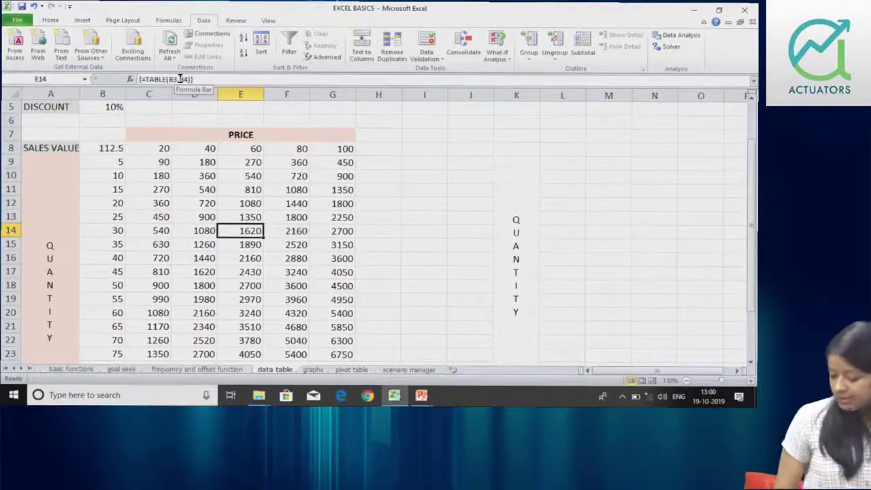
key("Up")
key("Up")
key("Up")
key("Up")
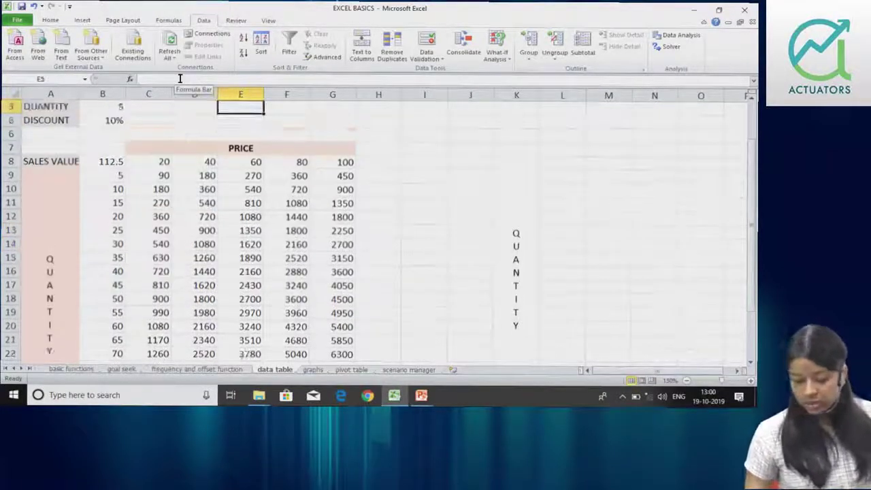
key("Up")
key("Up")
key("Up")
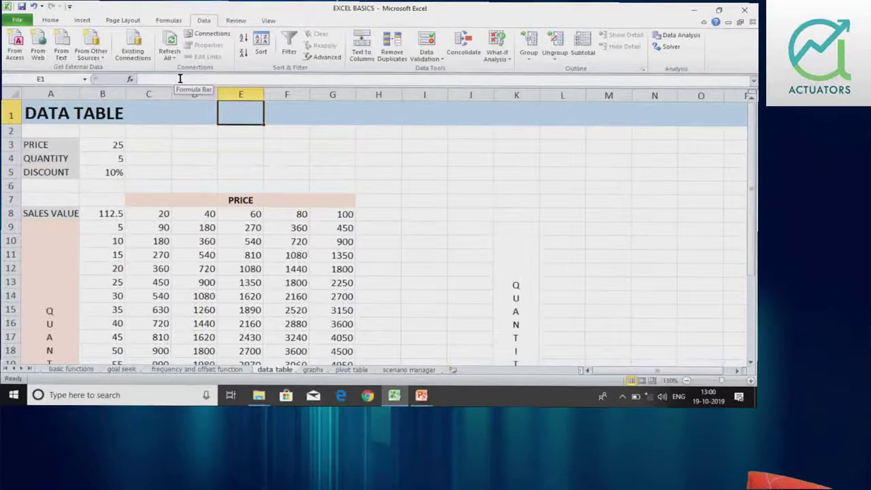